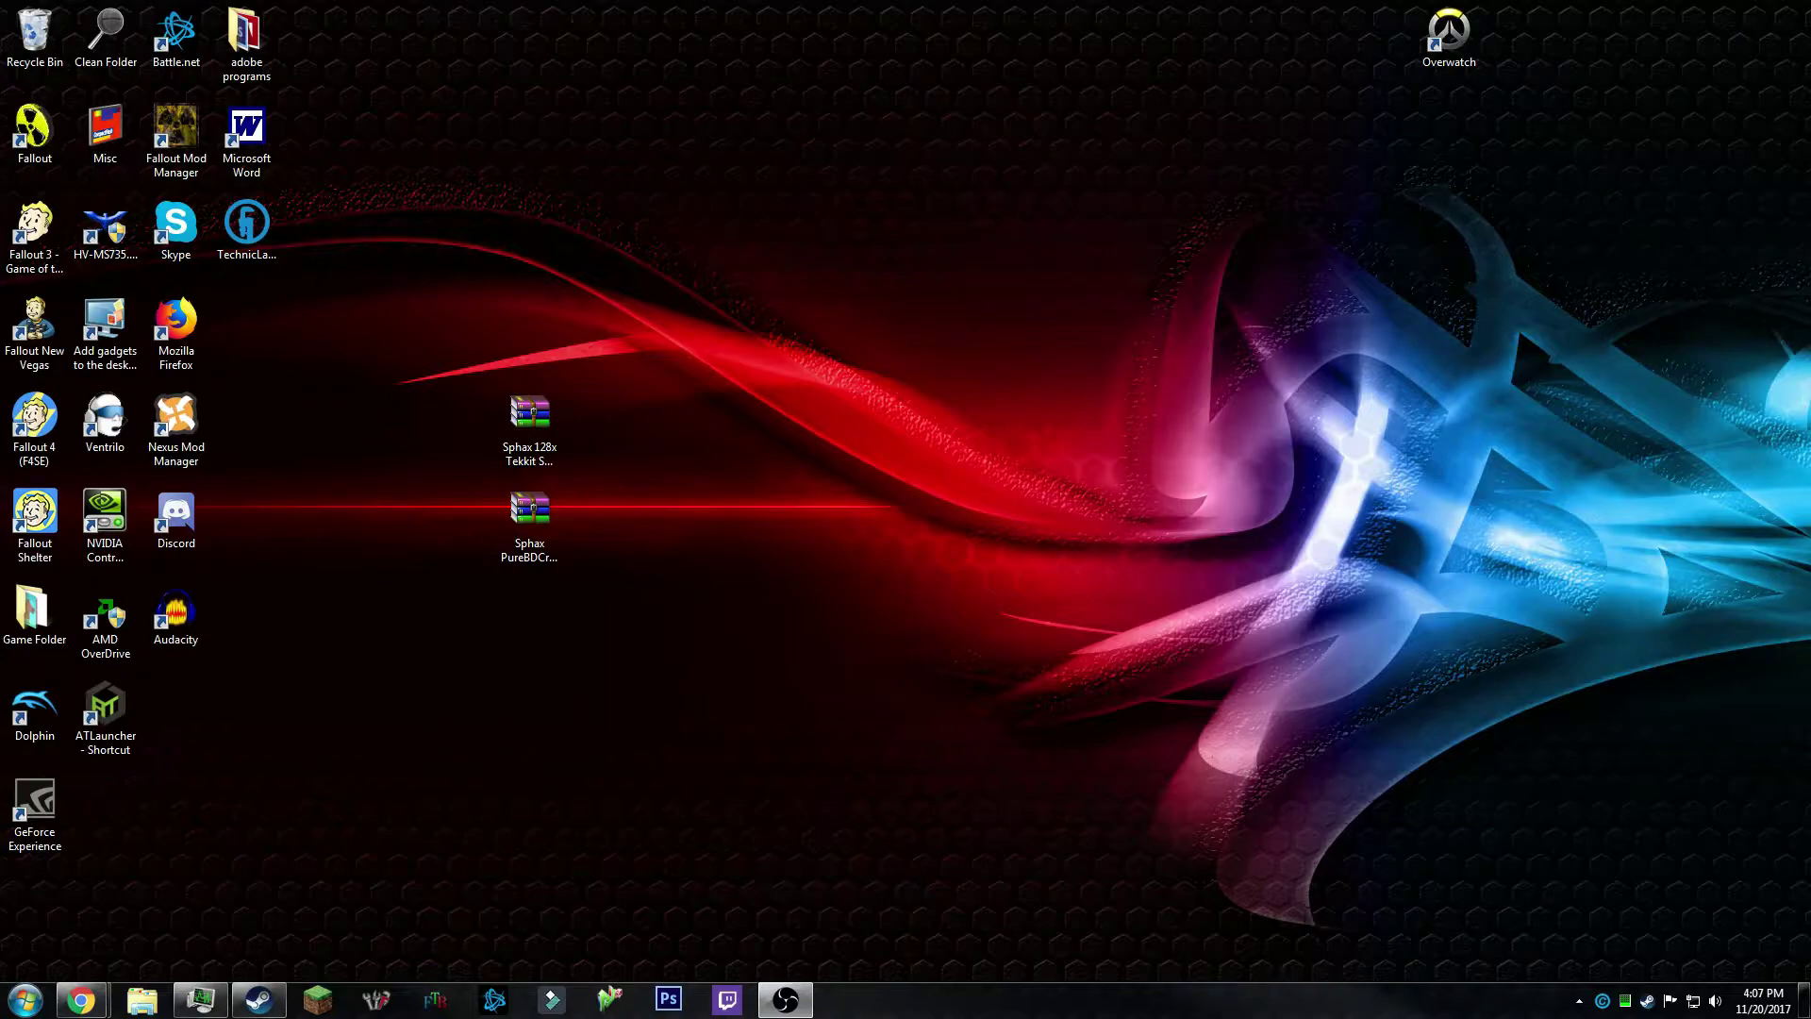
# Bring the BDcraft.net window forward and open the Patches list in a background tab.
pyautogui.moveTo(82, 999)
pyautogui.click(356, 907)
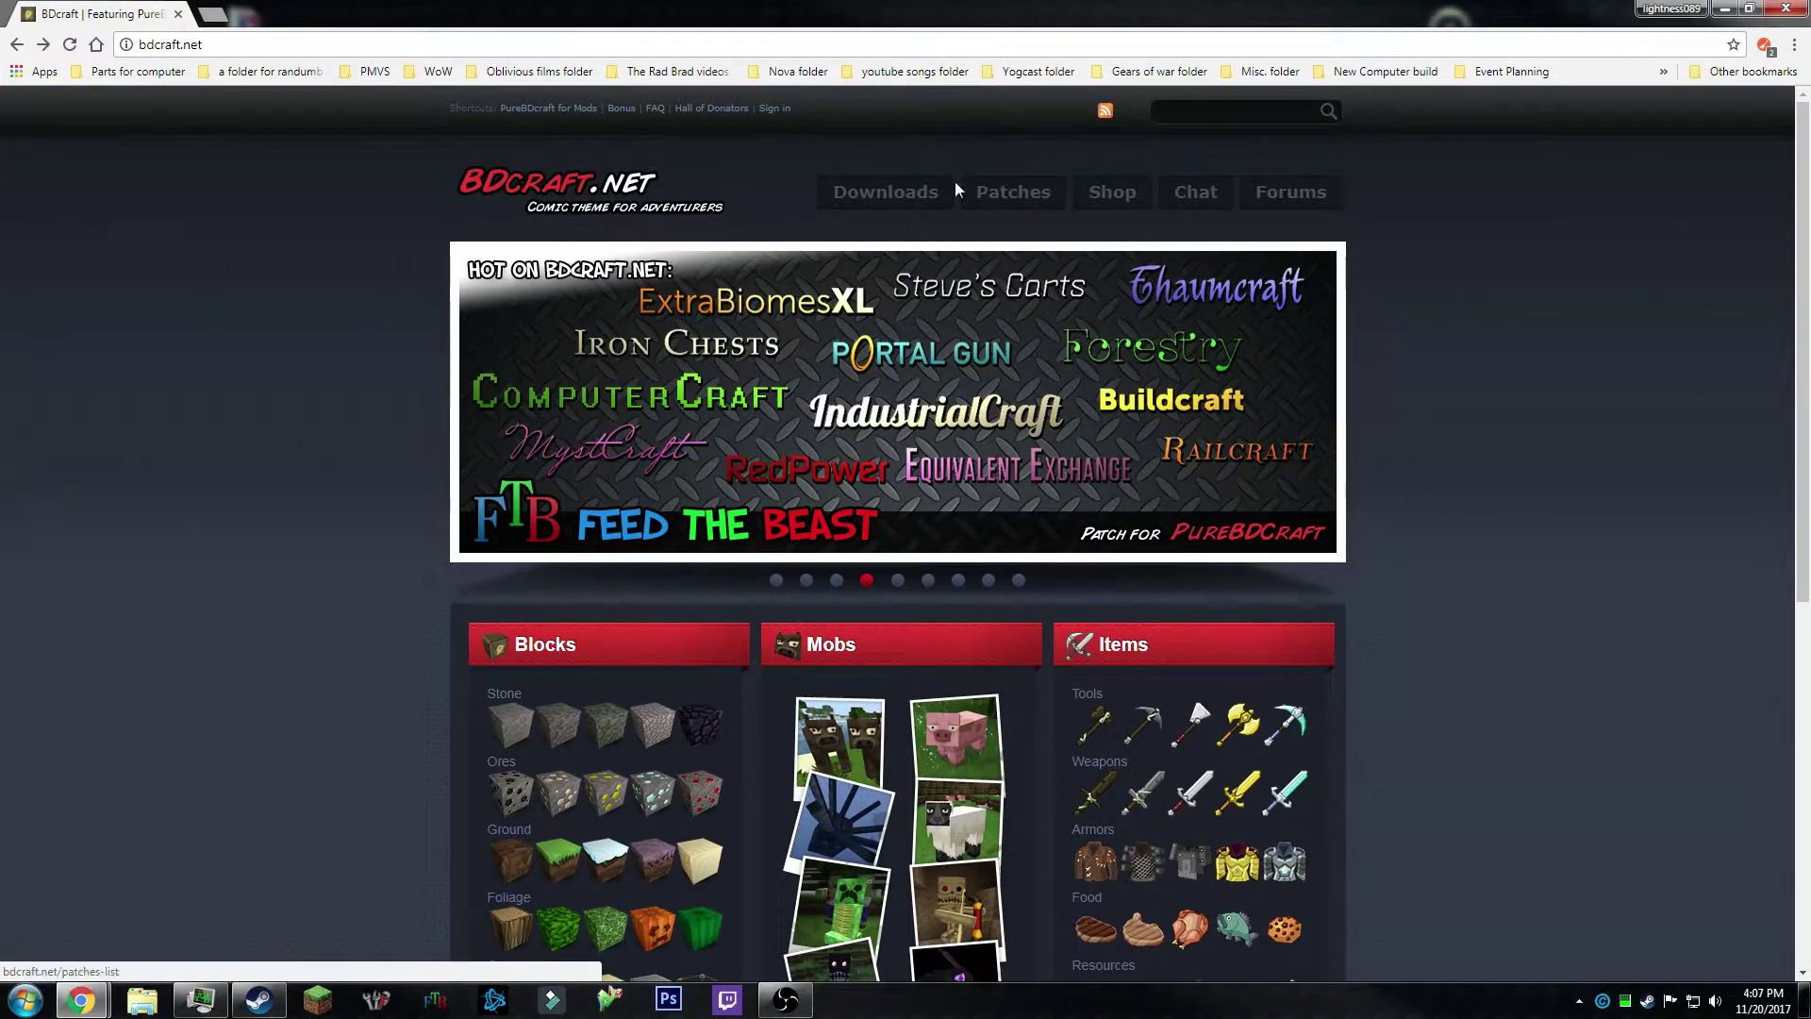
pyautogui.rightClick(1024, 194)
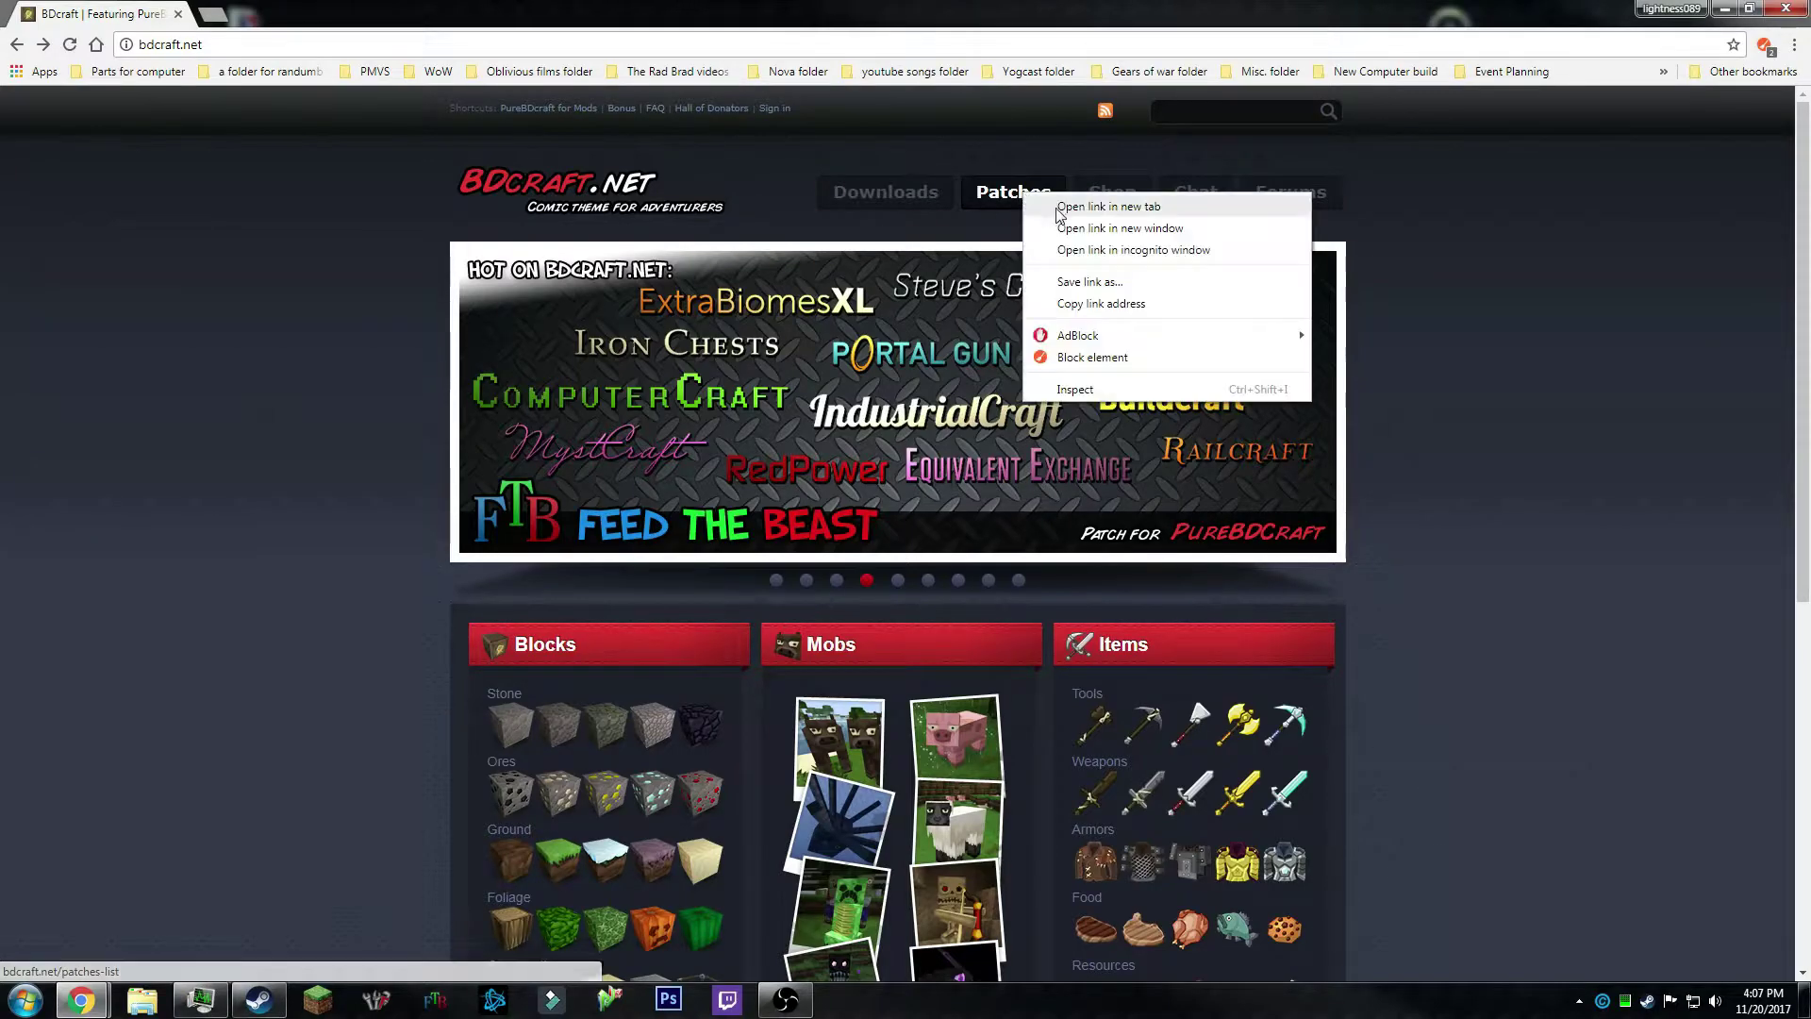
pyautogui.click(1058, 207)
# Go to Downloads, open the PureBDcraft for Minecraft page and scroll to its older-version packs.
pyautogui.click(911, 200)
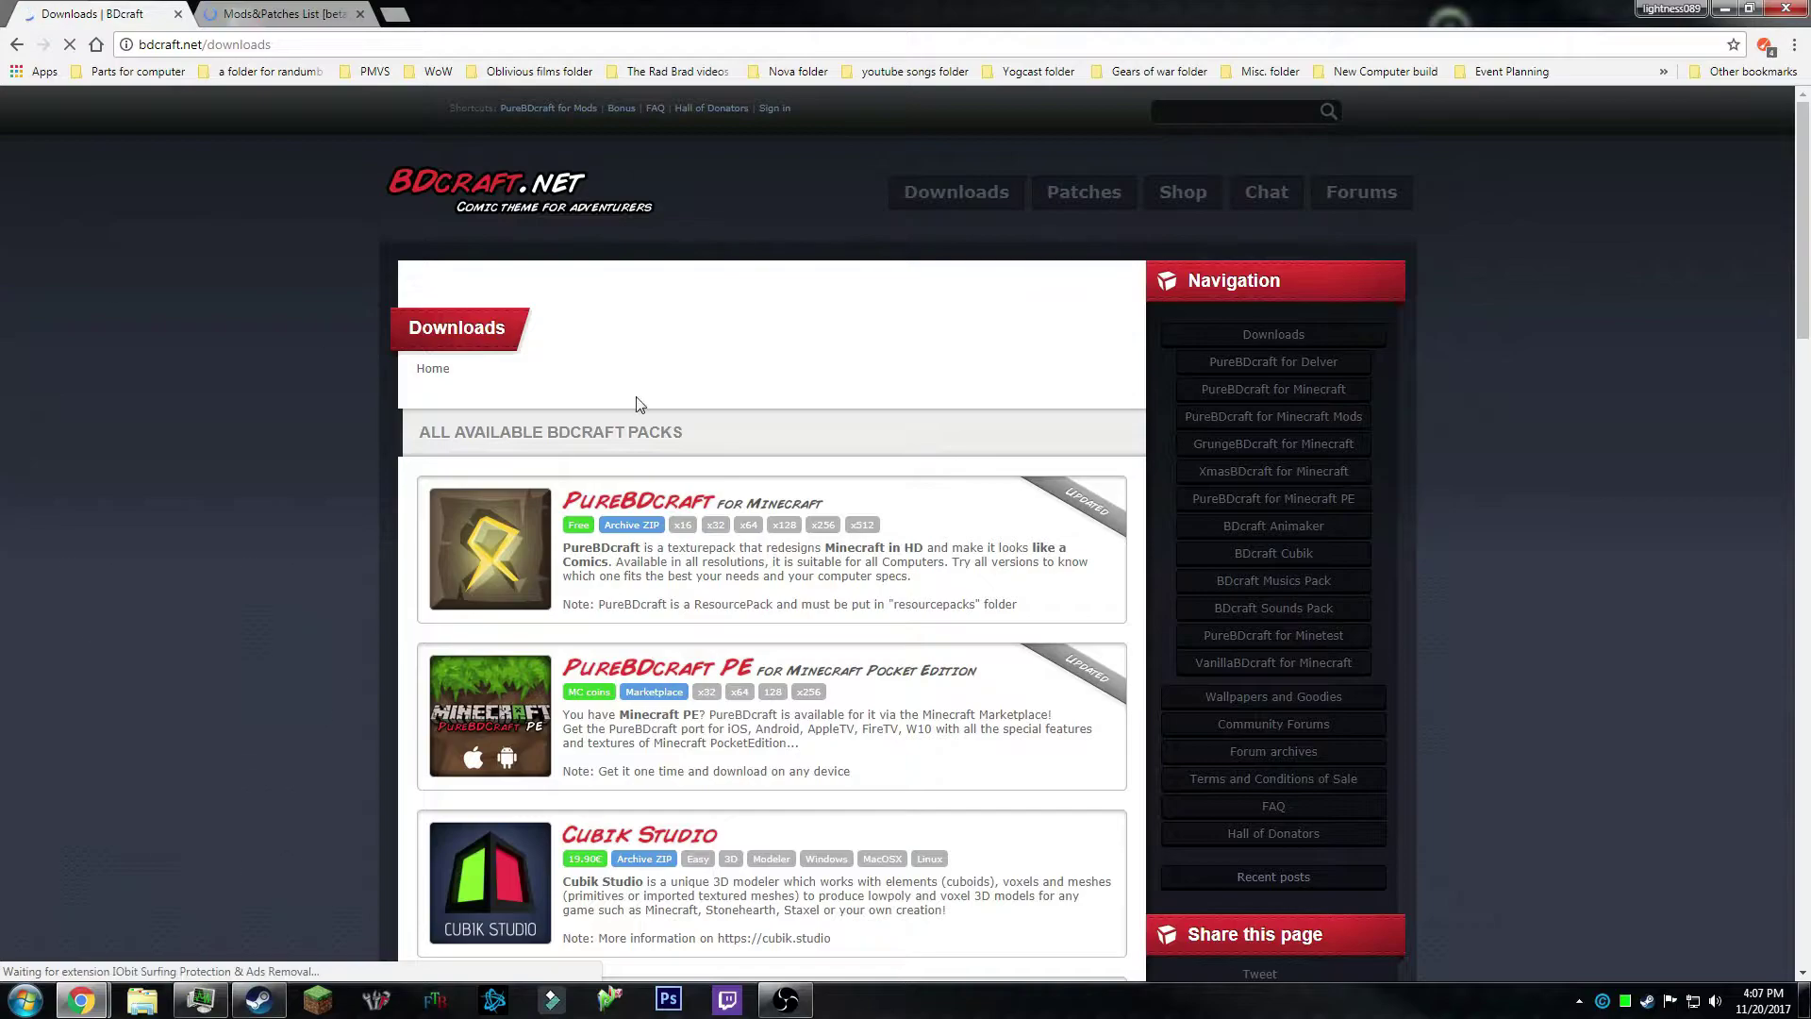
pyautogui.click(911, 514)
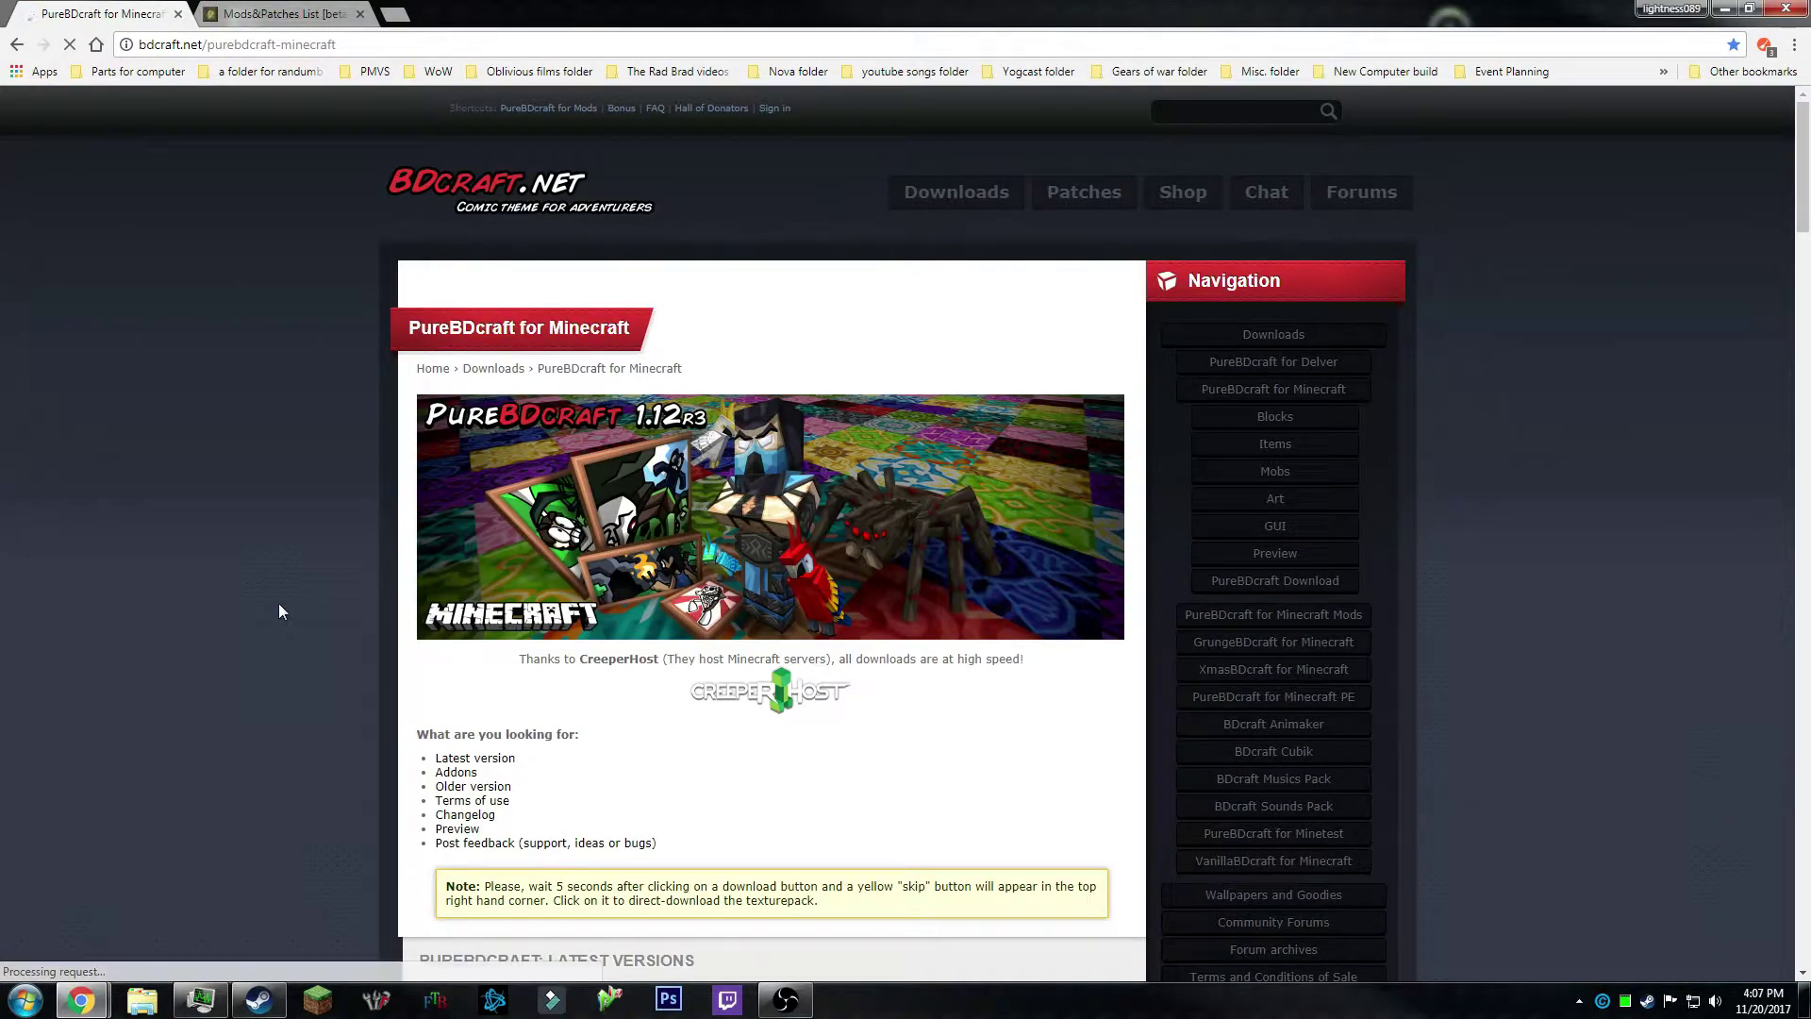
pyautogui.scroll(-13, 269, 769)
pyautogui.scroll(-20, 270, 761)
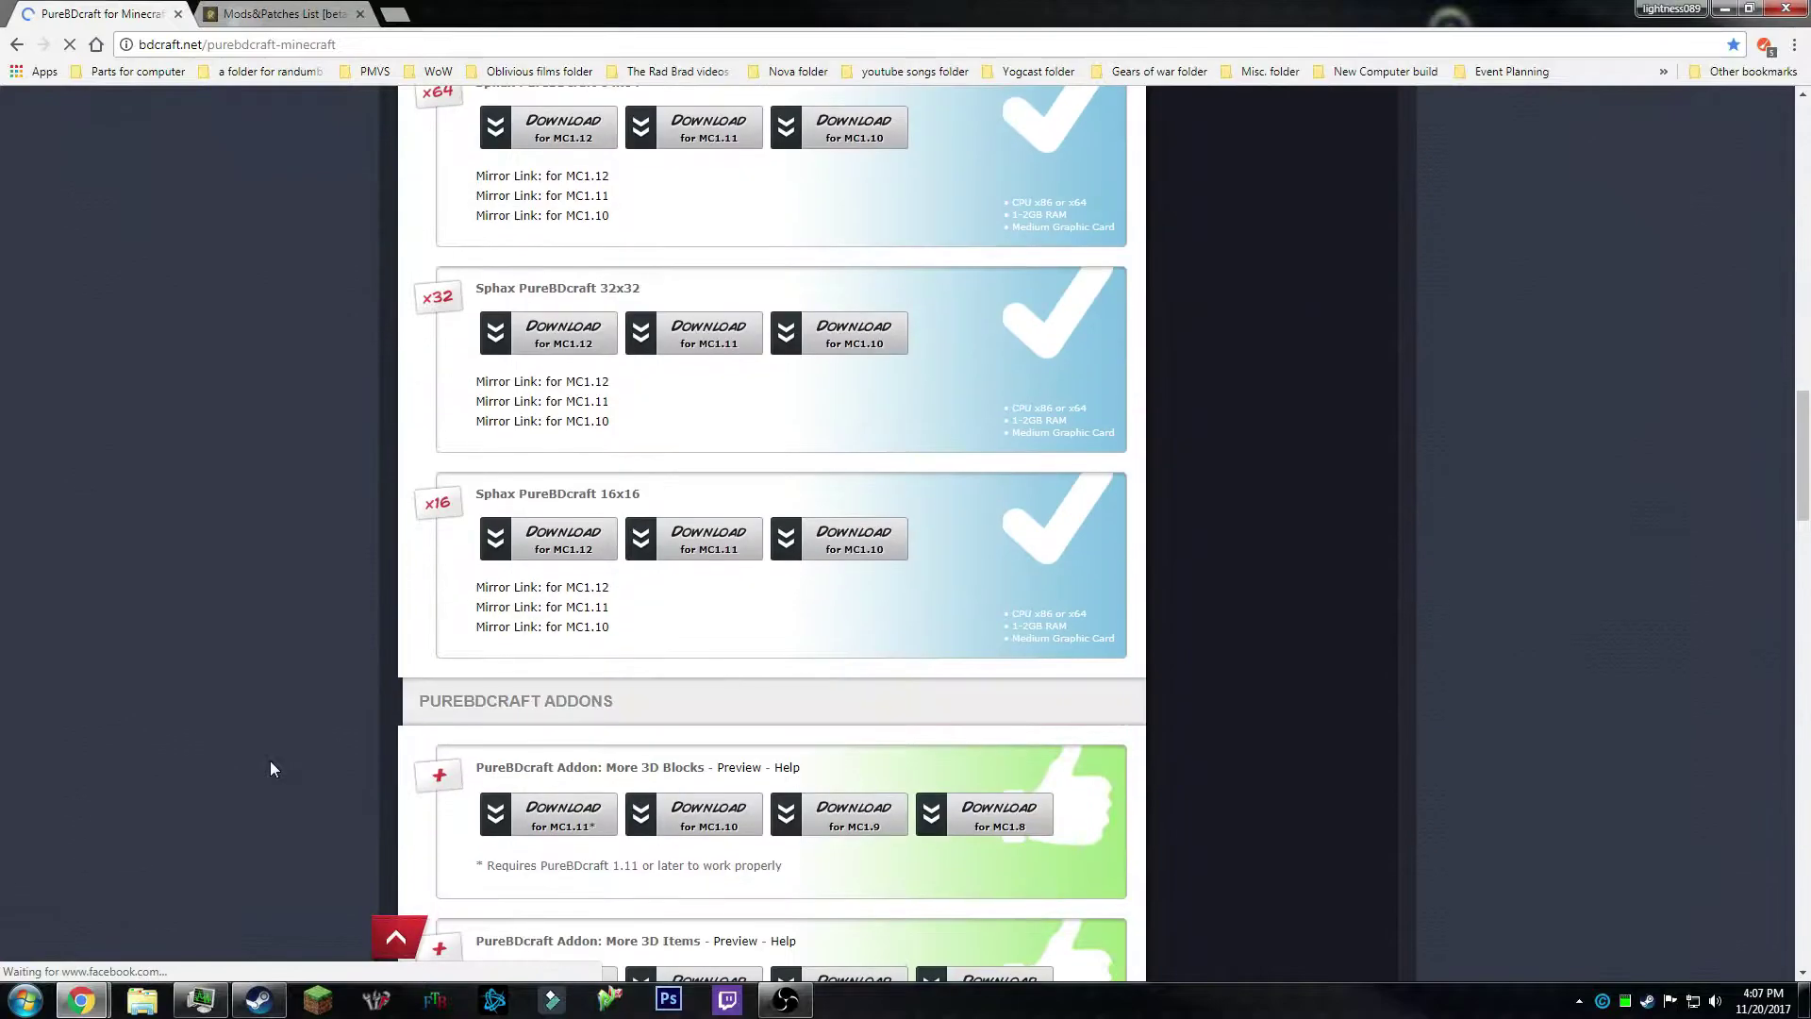
pyautogui.scroll(-3, 269, 769)
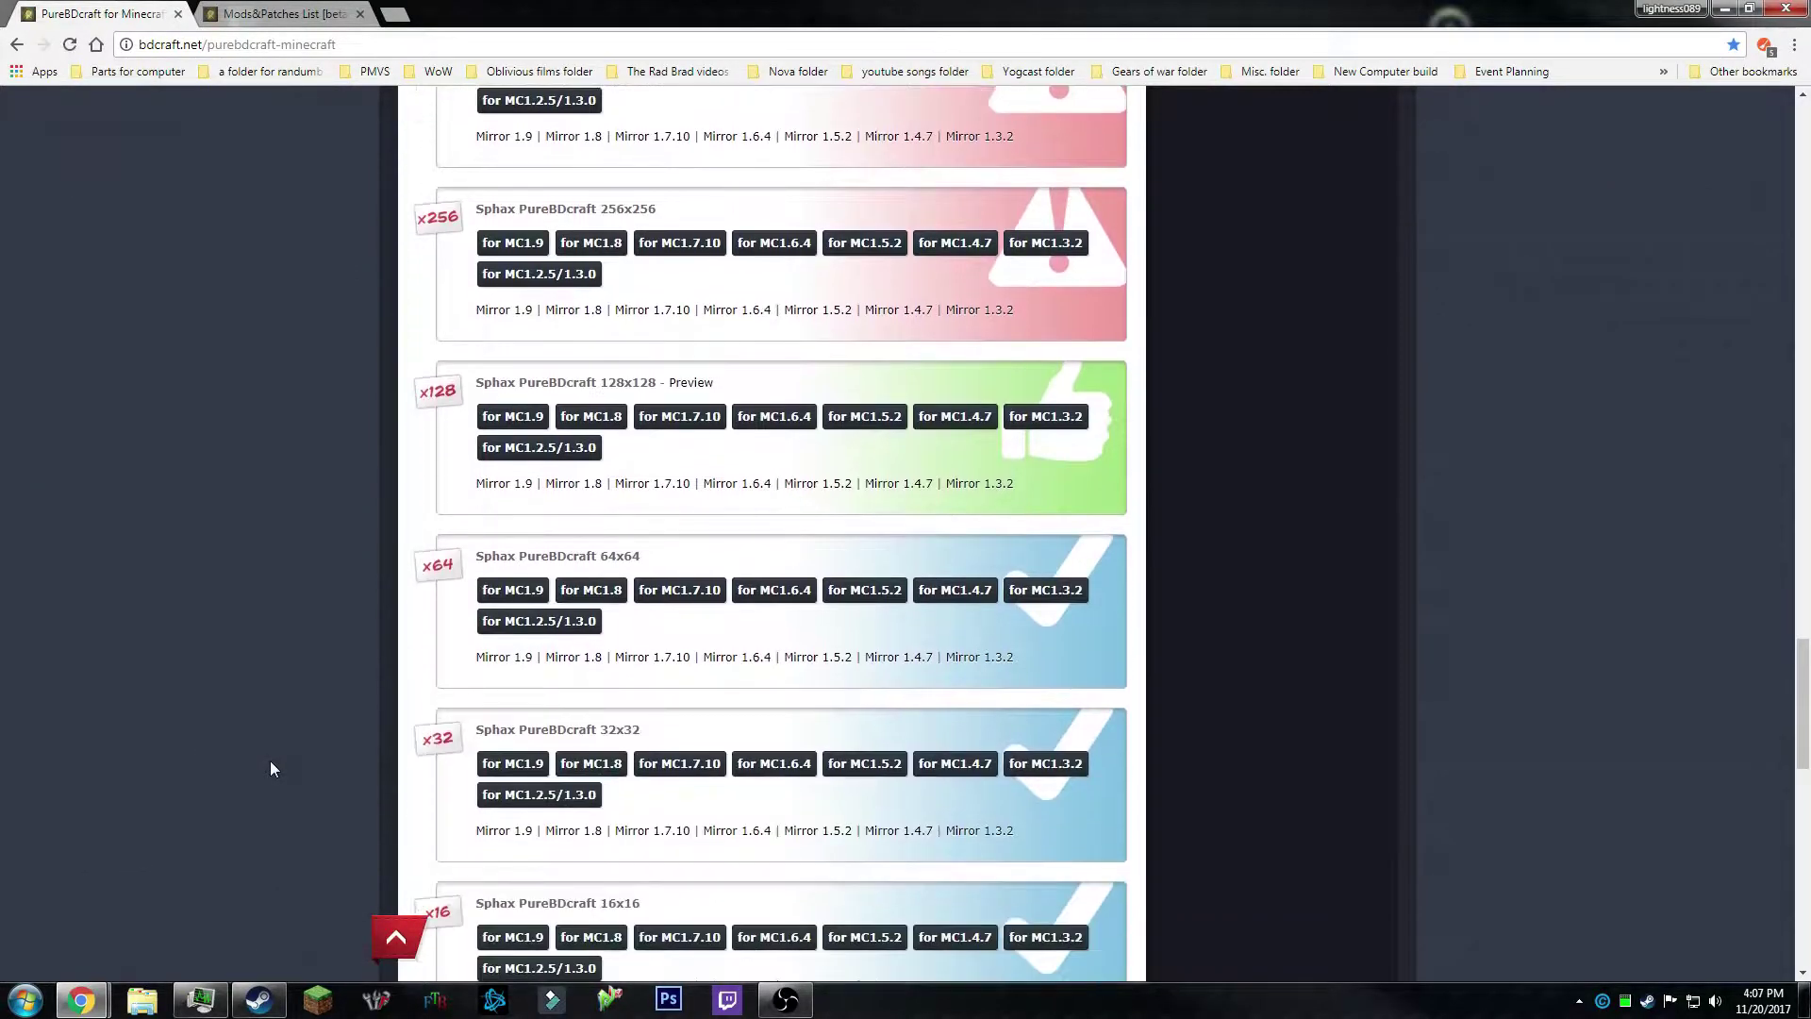
pyautogui.scroll(1, 281, 687)
# Switch to the Mods&Patches tab, close the PureBDcraft tab and filter the list to Mods-Packs.
pyautogui.click(249, 10)
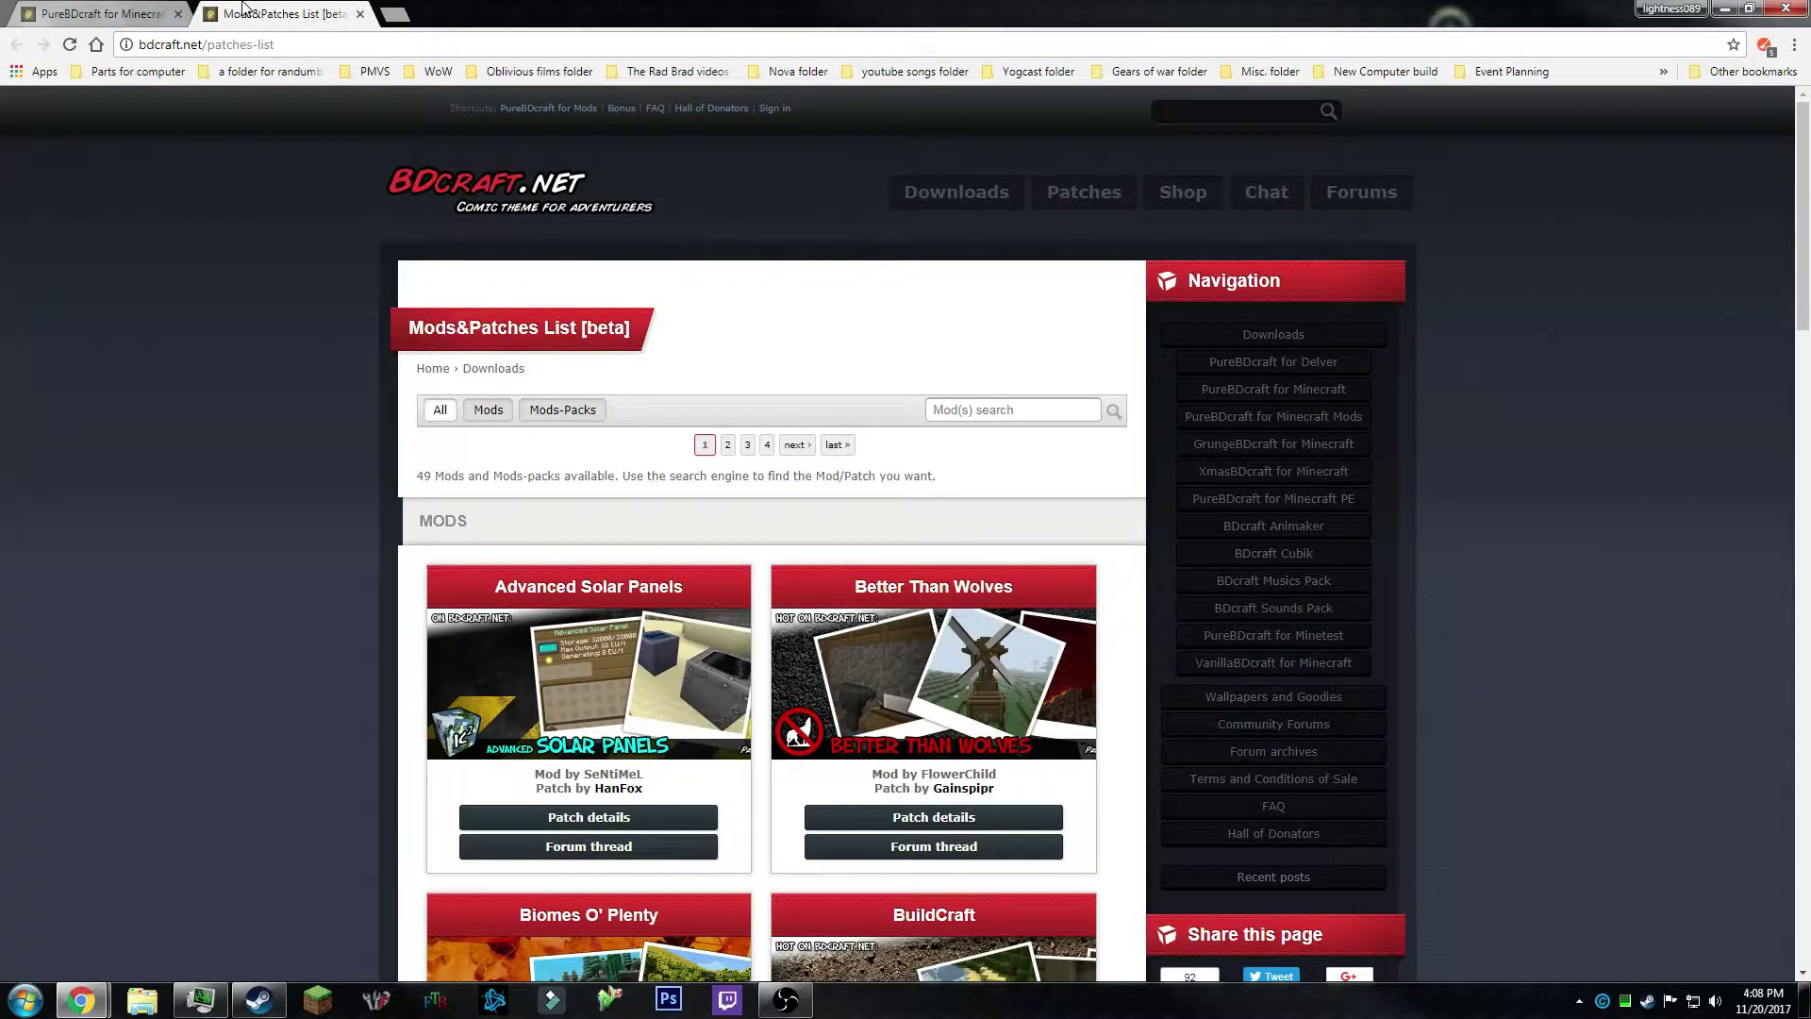
pyautogui.click(178, 13)
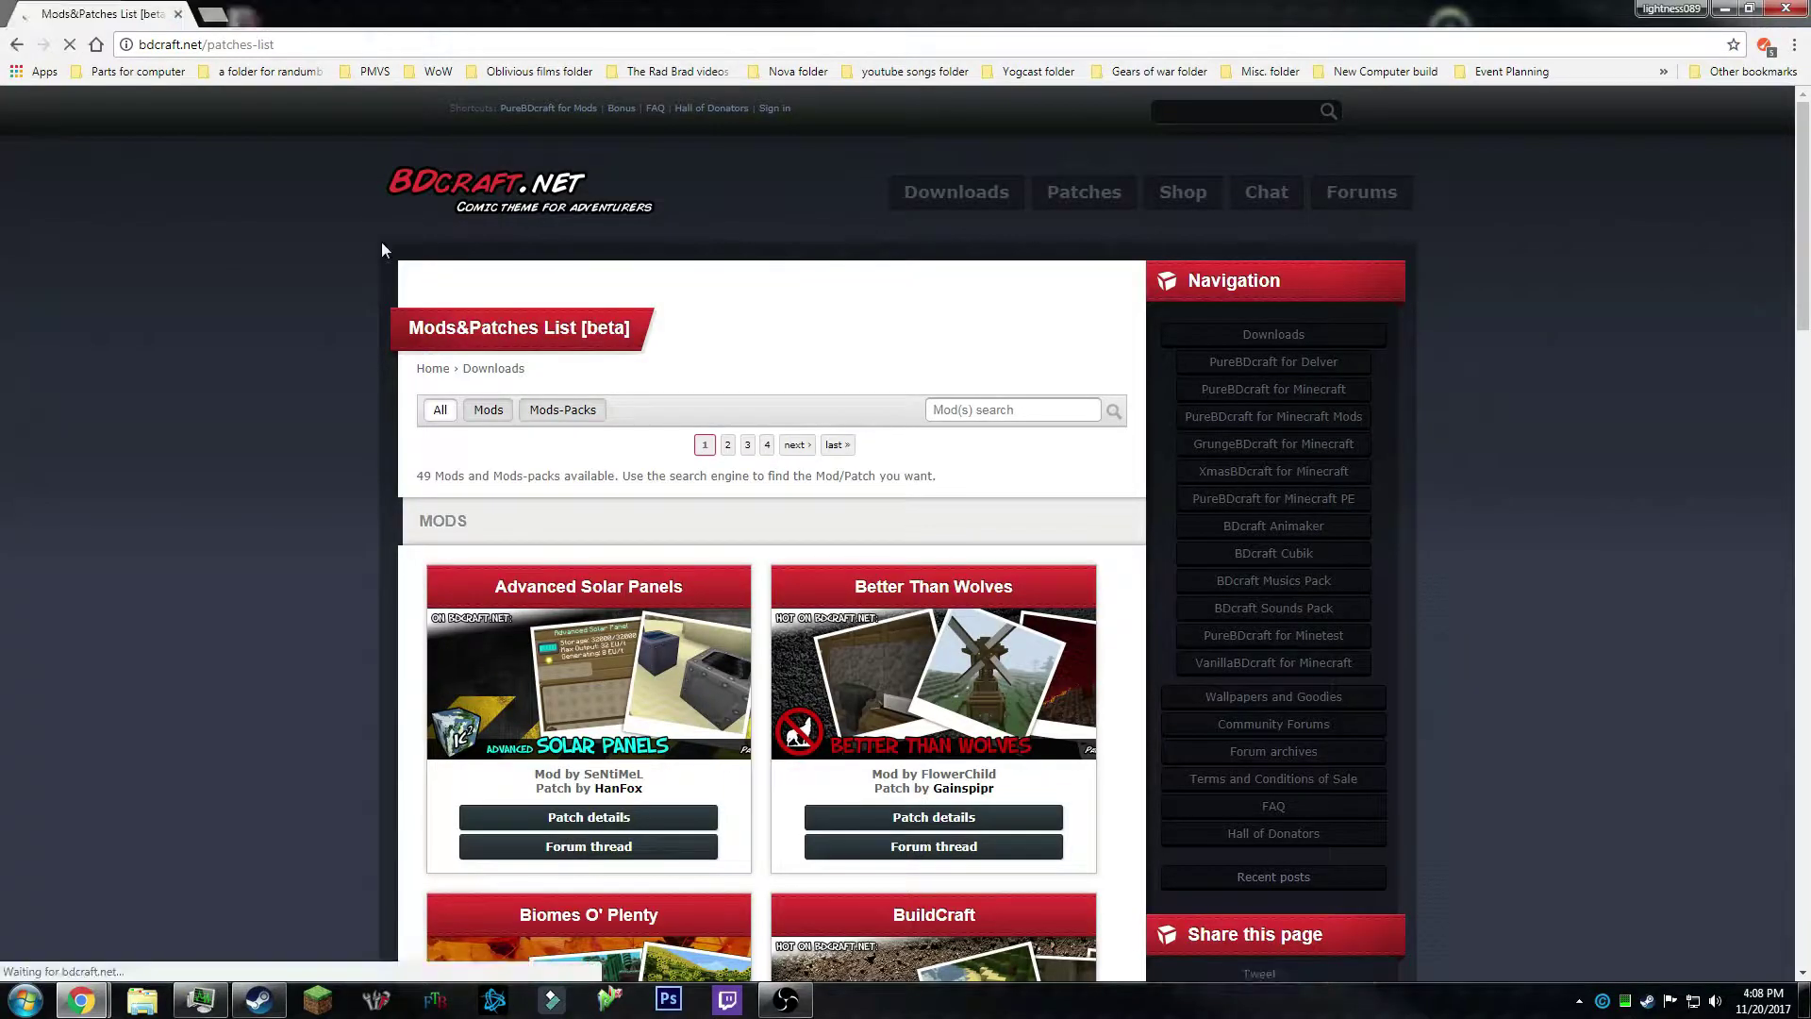
pyautogui.click(565, 411)
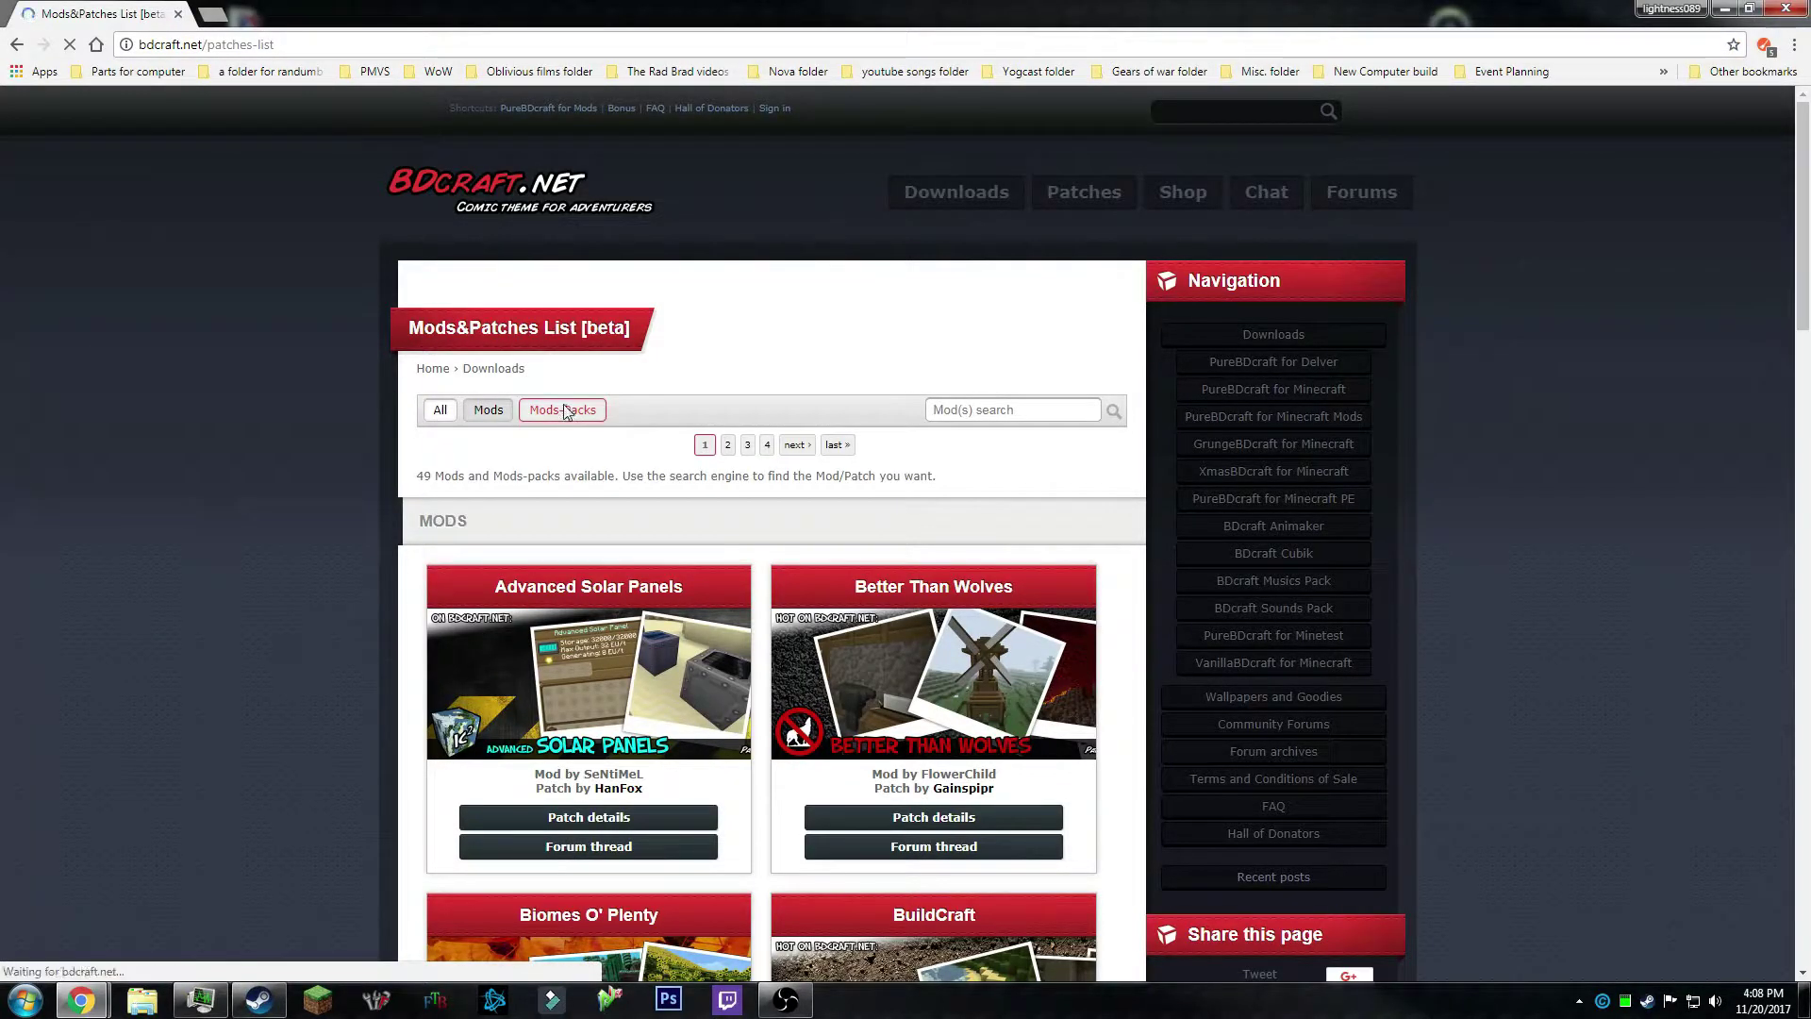
# Open the Tekkit Classic Patch details and its forum thread with the addon download links.
pyautogui.scroll(-12, 166, 364)
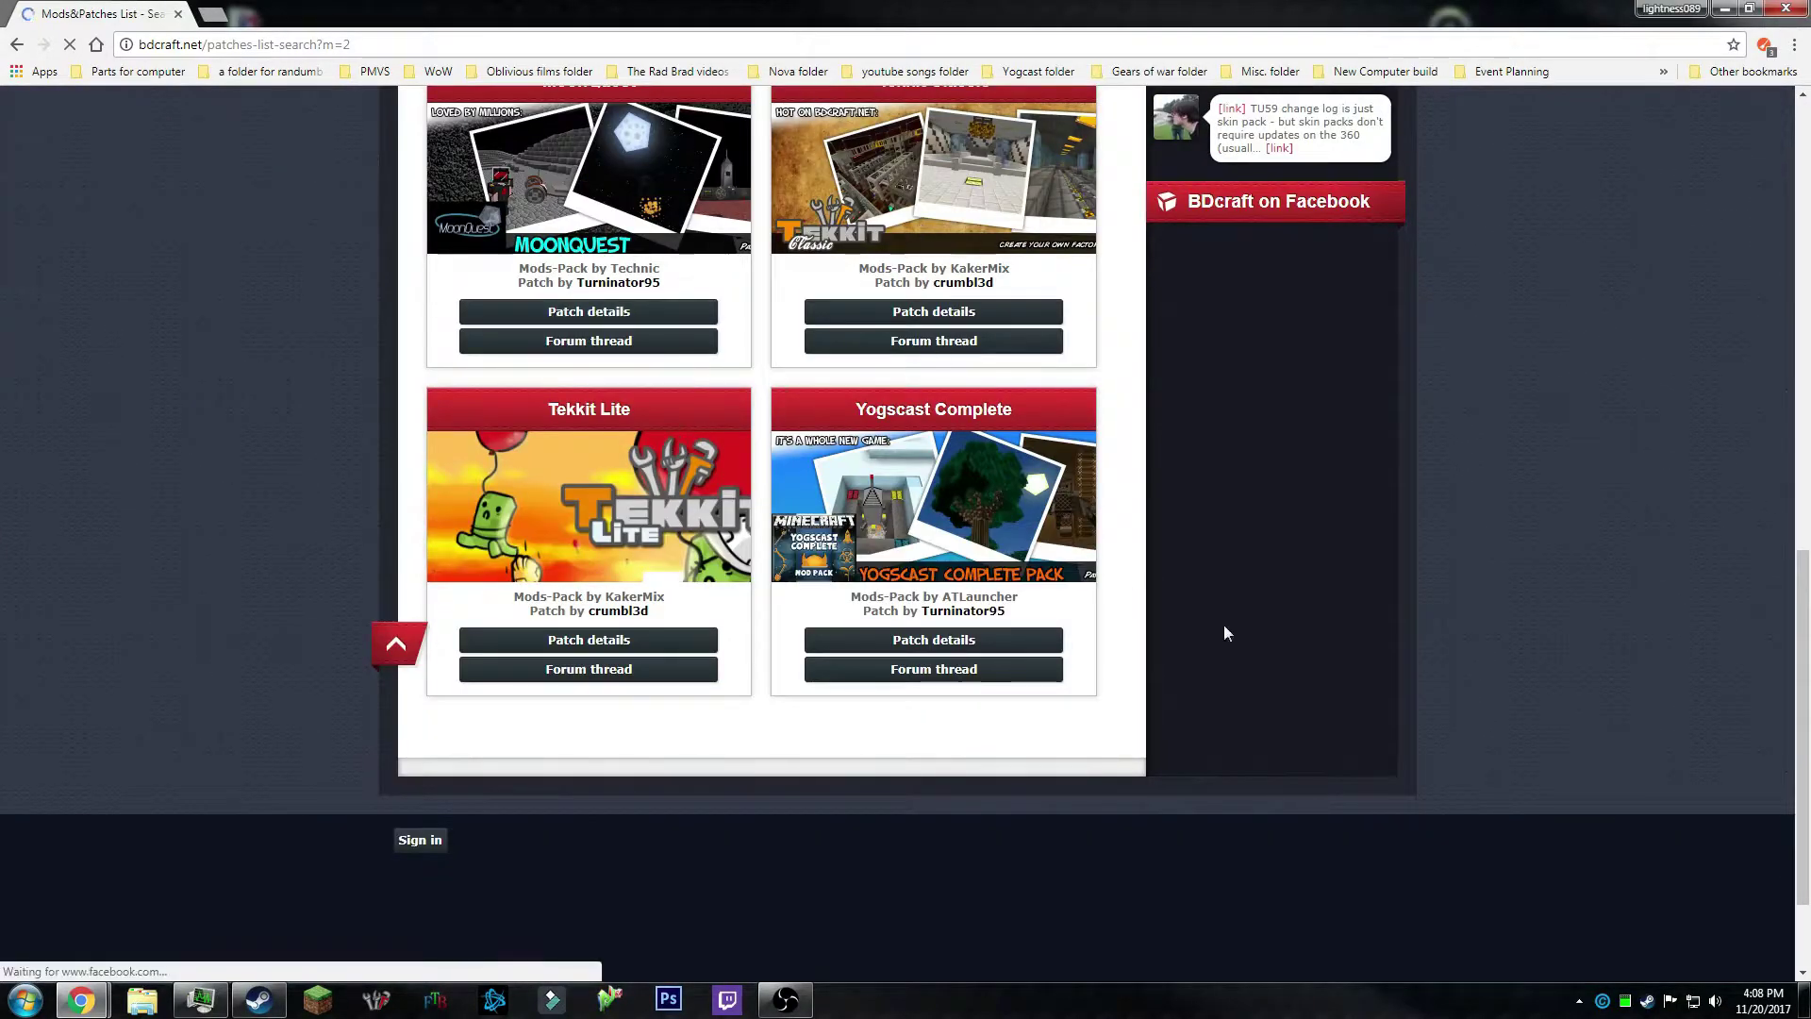
pyautogui.scroll(2, 1224, 625)
pyautogui.click(952, 503)
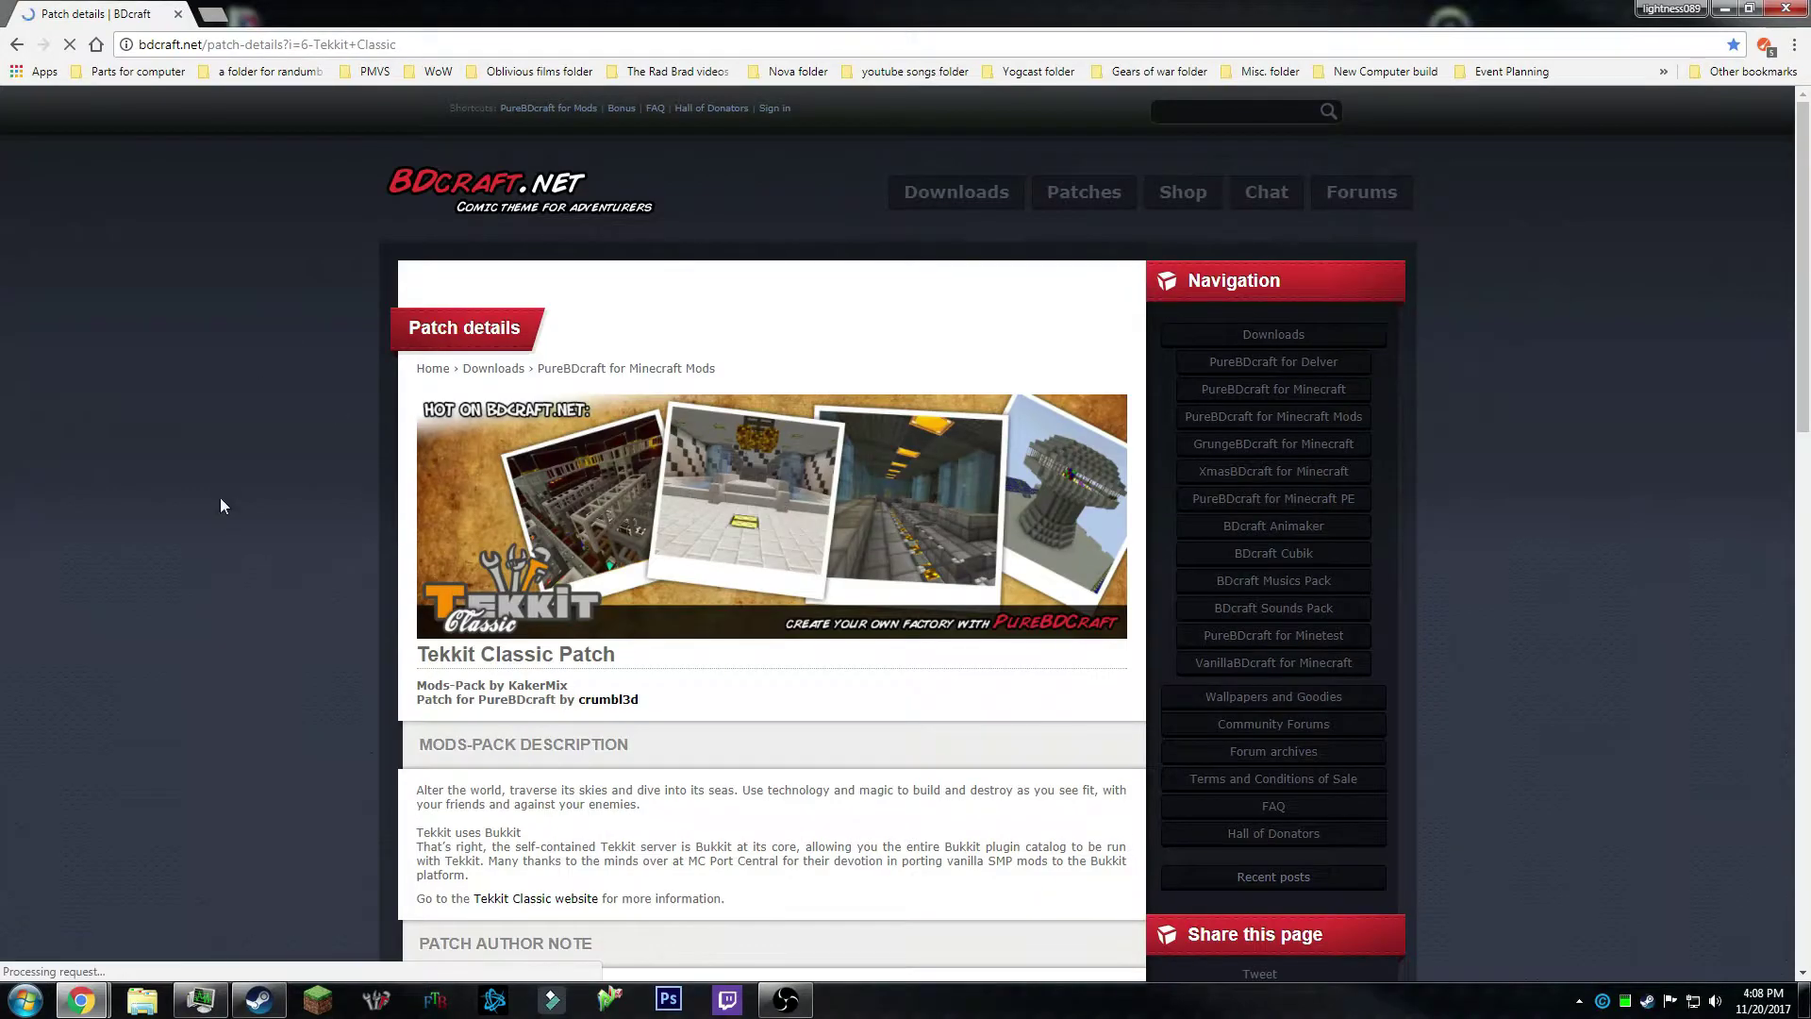
pyautogui.scroll(-10, 222, 506)
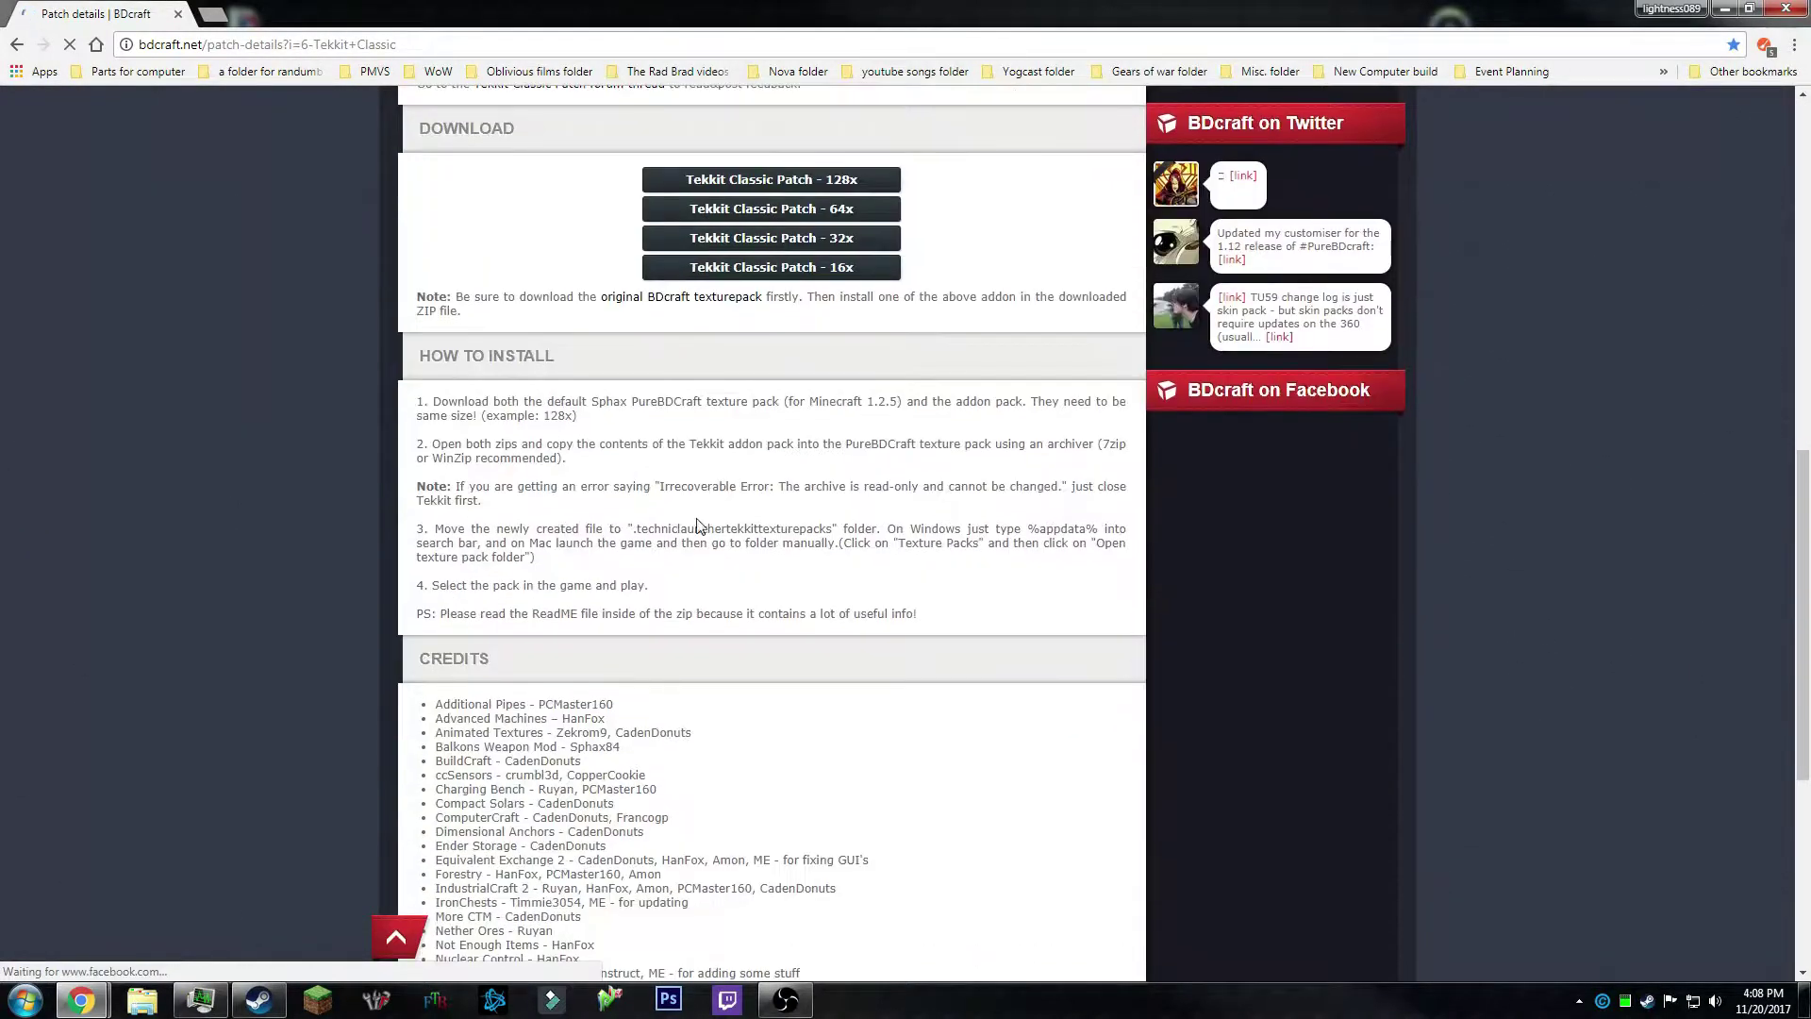
pyautogui.scroll(2, 773, 377)
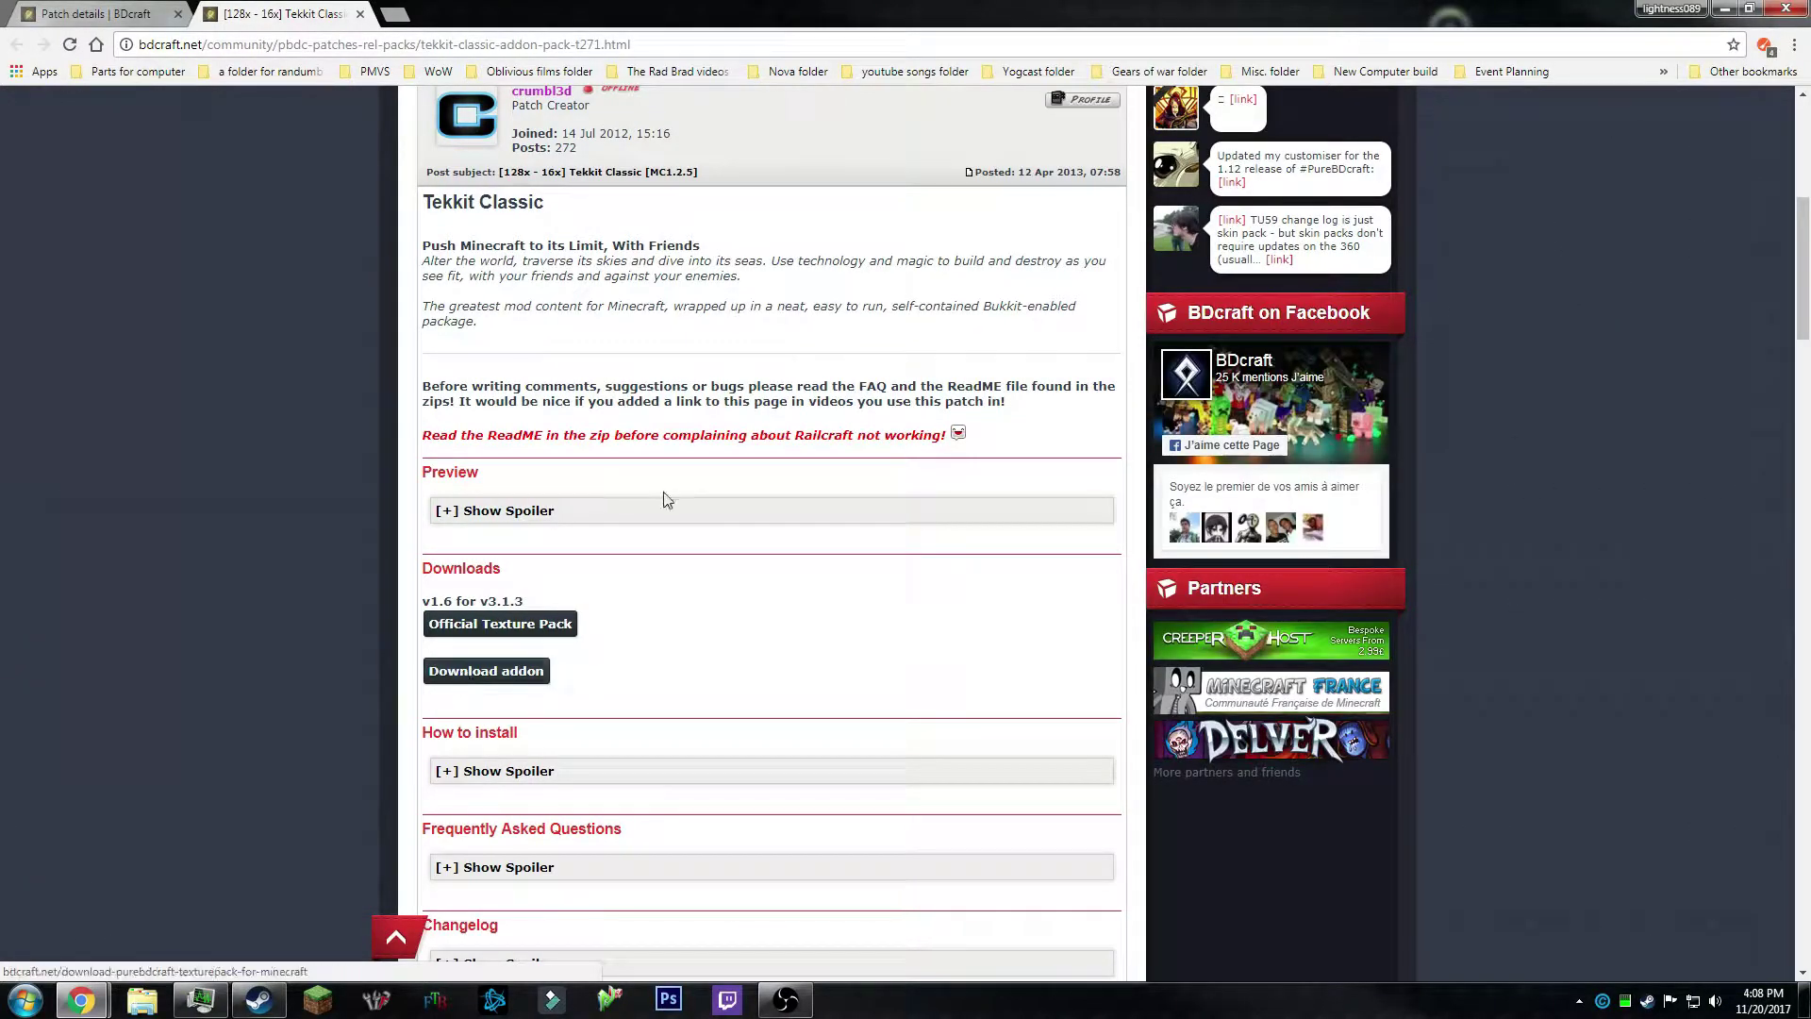
# Download the Tekkit Classic addon zip through MediaFire, then minimize the browser to show the desktop.
pyautogui.scroll(-2, 819, 579)
pyautogui.click(483, 491)
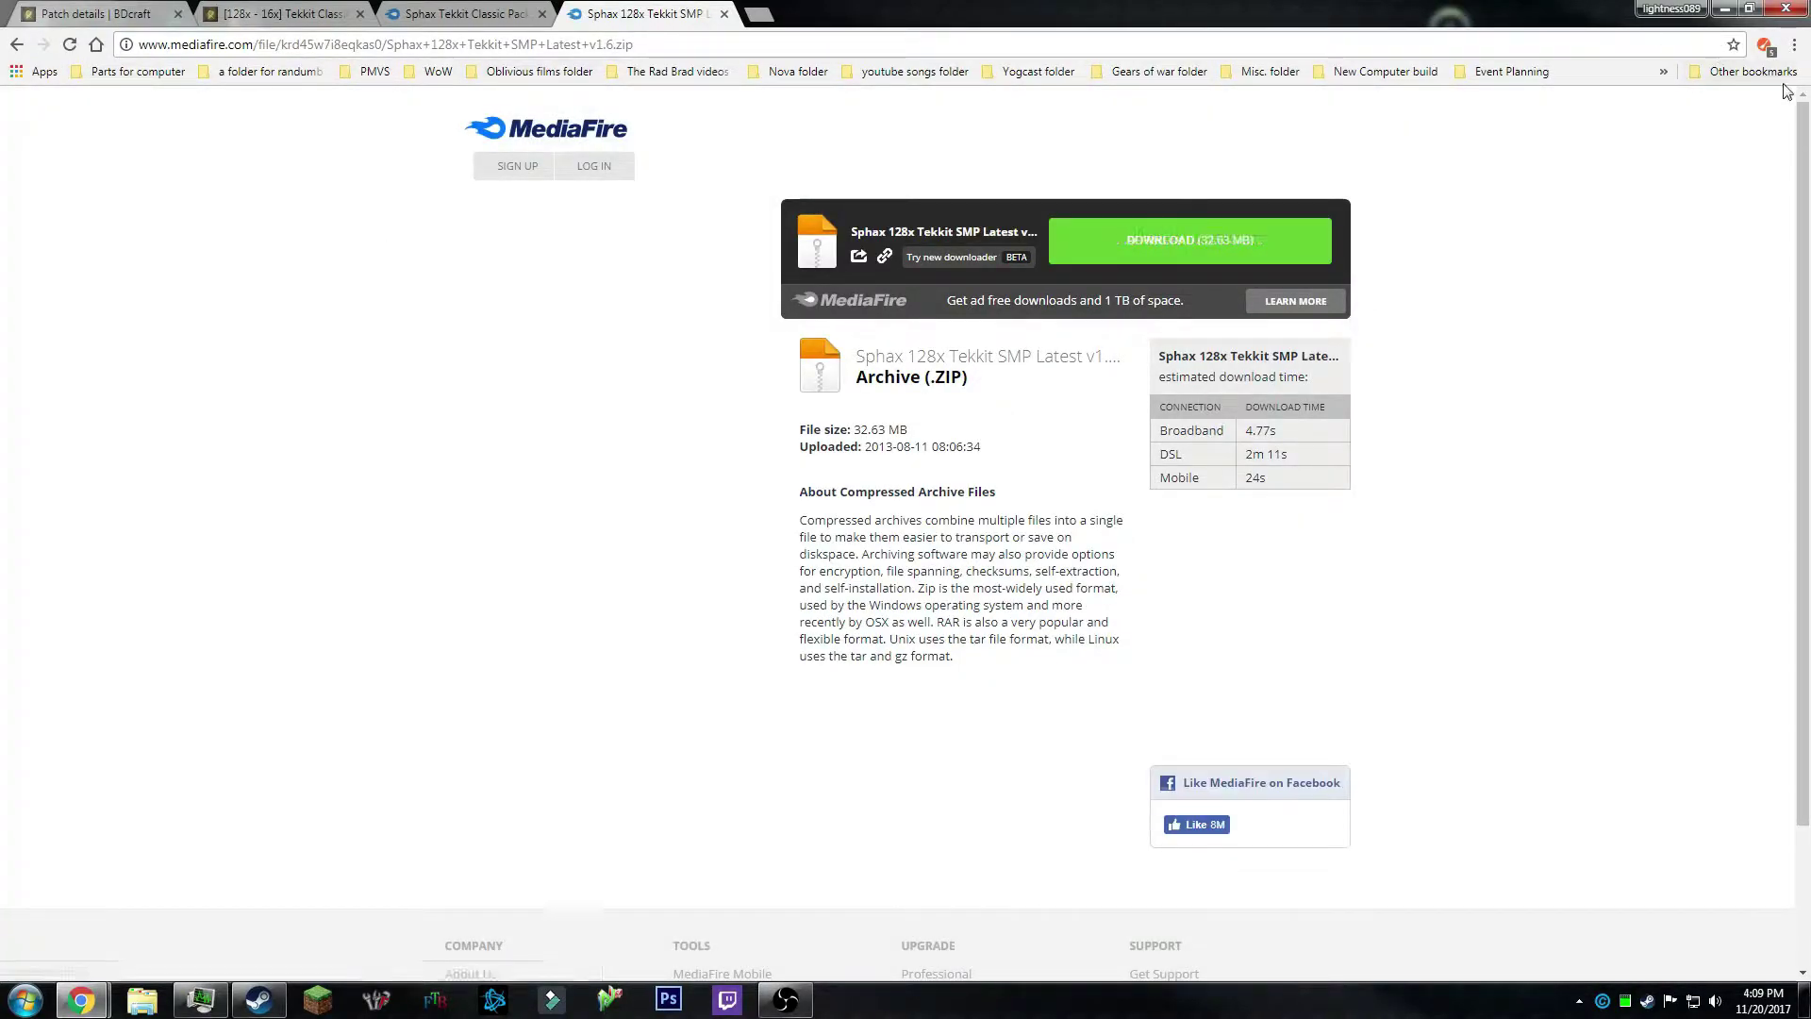
pyautogui.click(1727, 8)
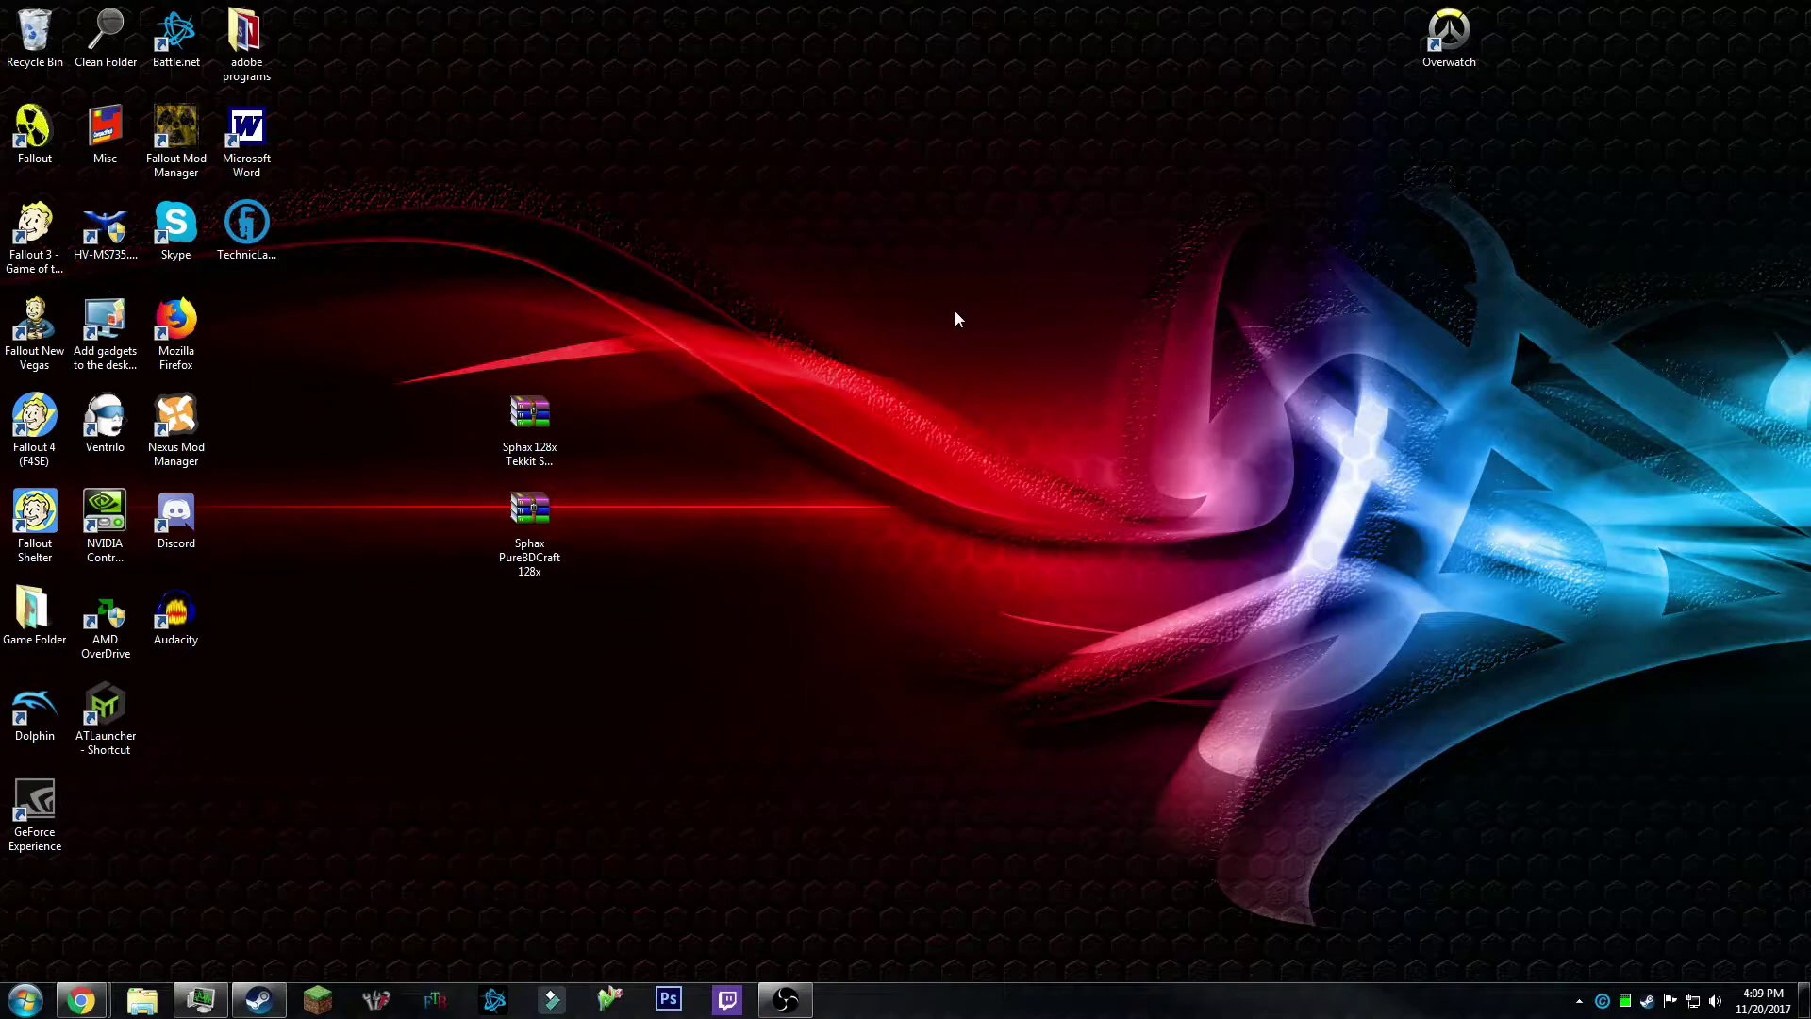
# Open Sphax 128x Tekkit SMP Latest v1.6.zip and Sphax PureBDCraft 128x.zip in WinRAR, arranged side by side.
pyautogui.doubleClick(506, 420)
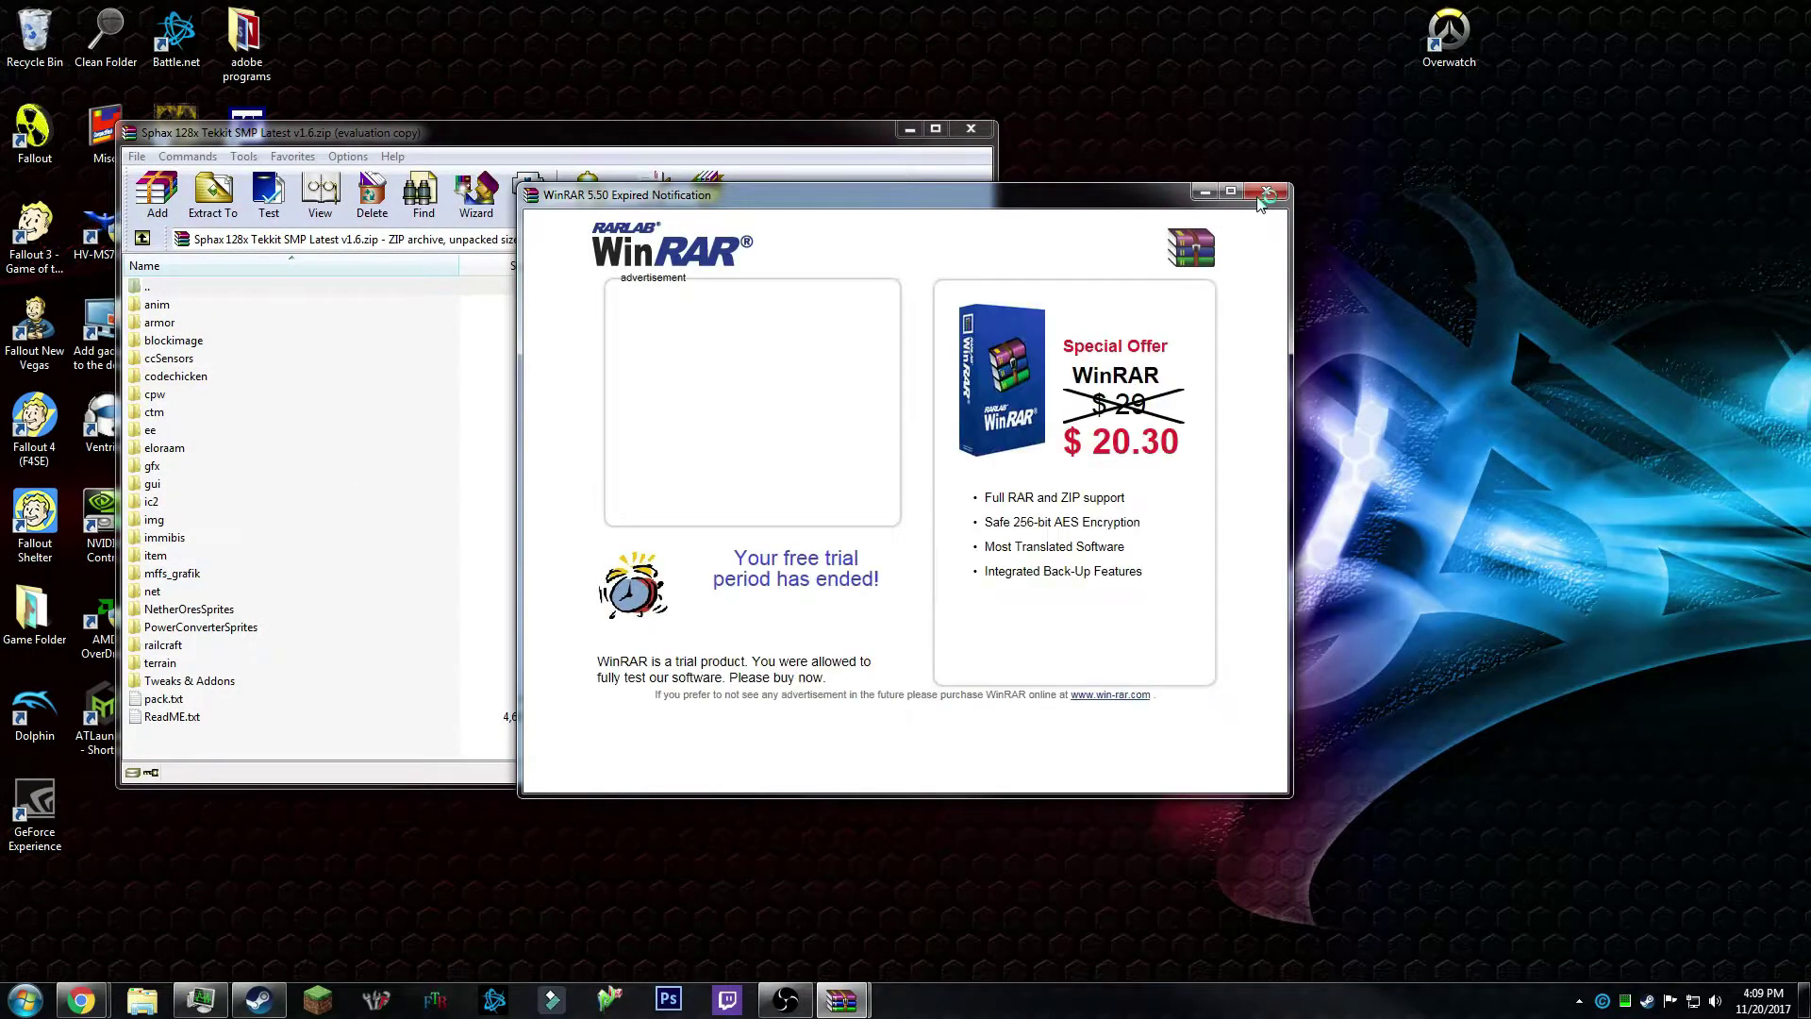
pyautogui.click(1264, 192)
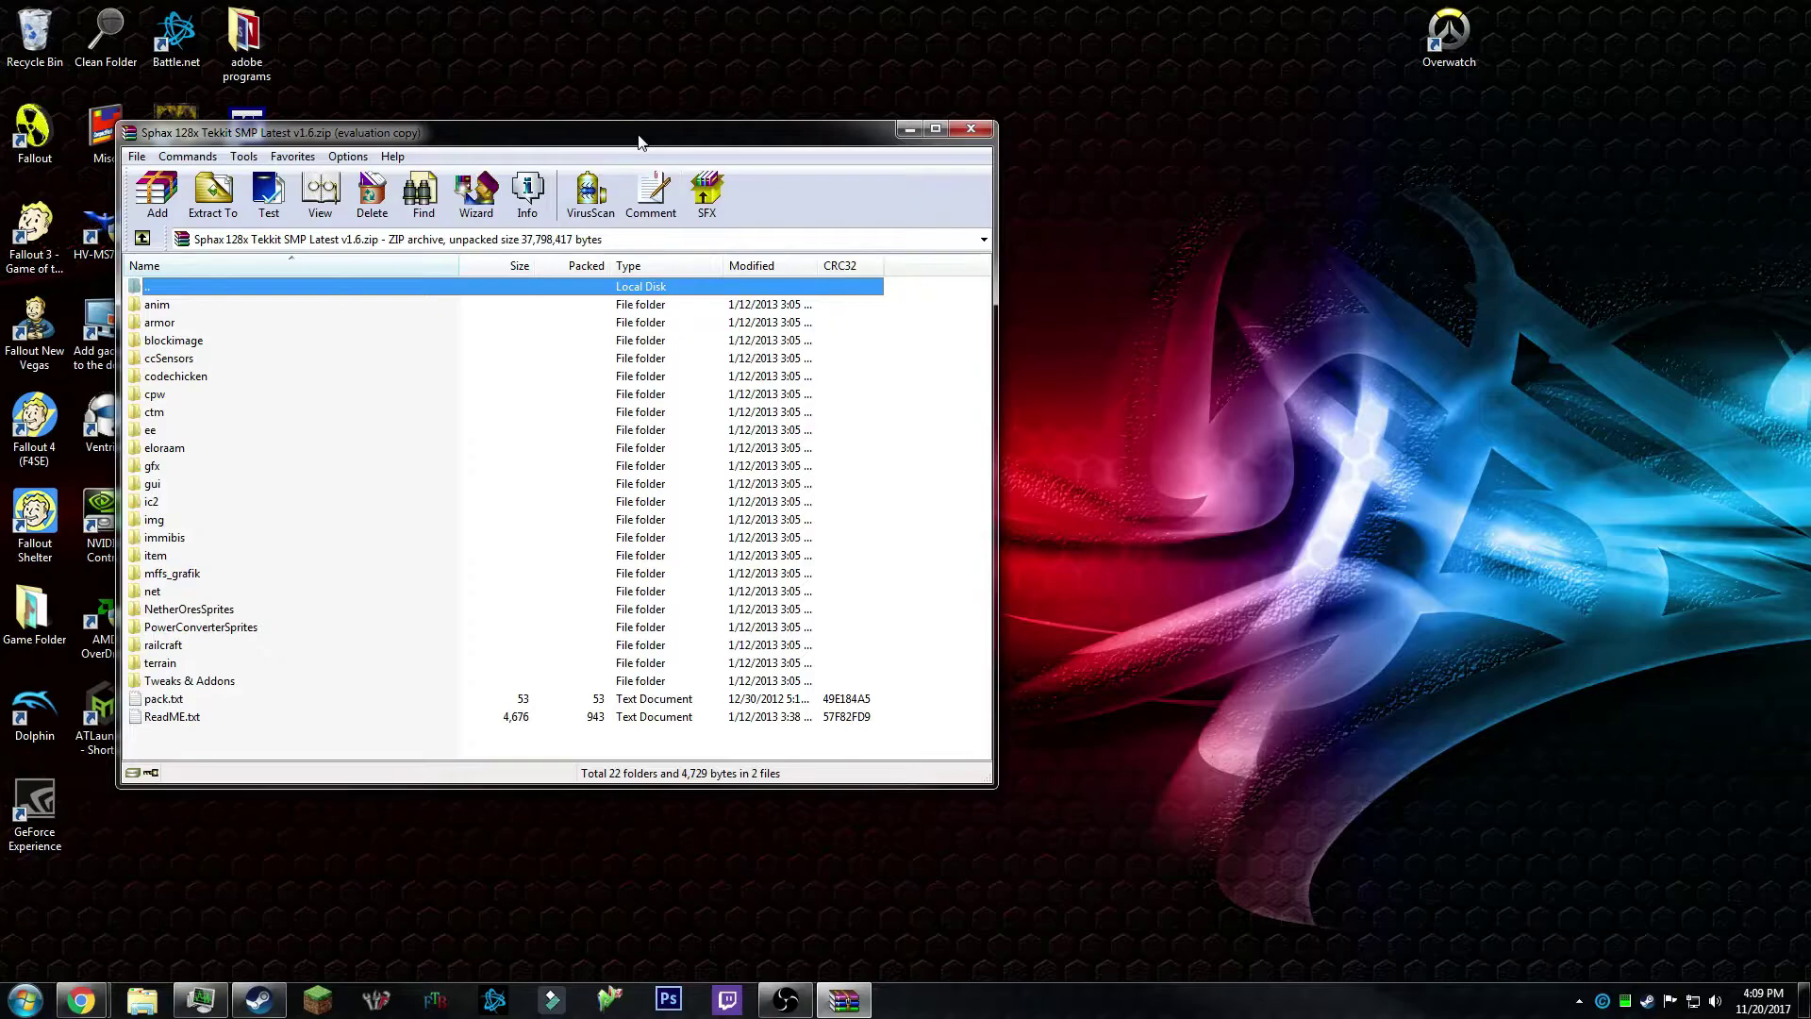
pyautogui.moveTo(638, 141); pyautogui.dragTo(1369, 127)
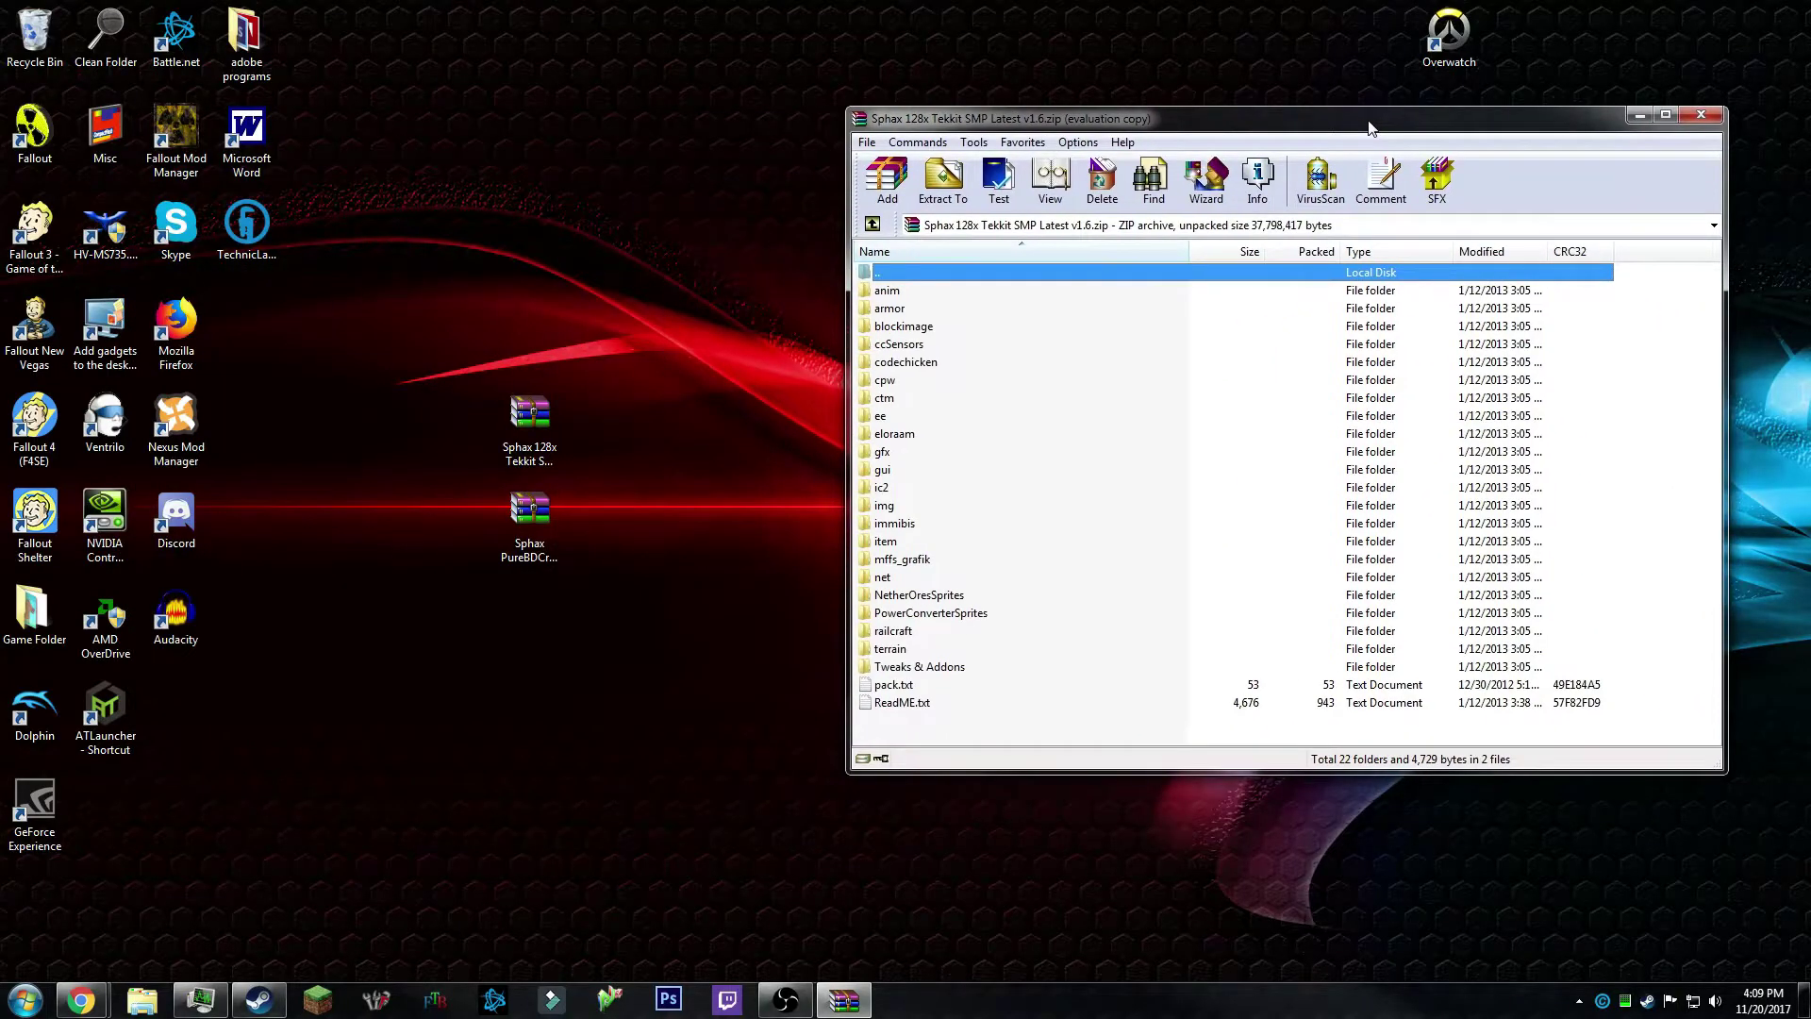
pyautogui.doubleClick(535, 511)
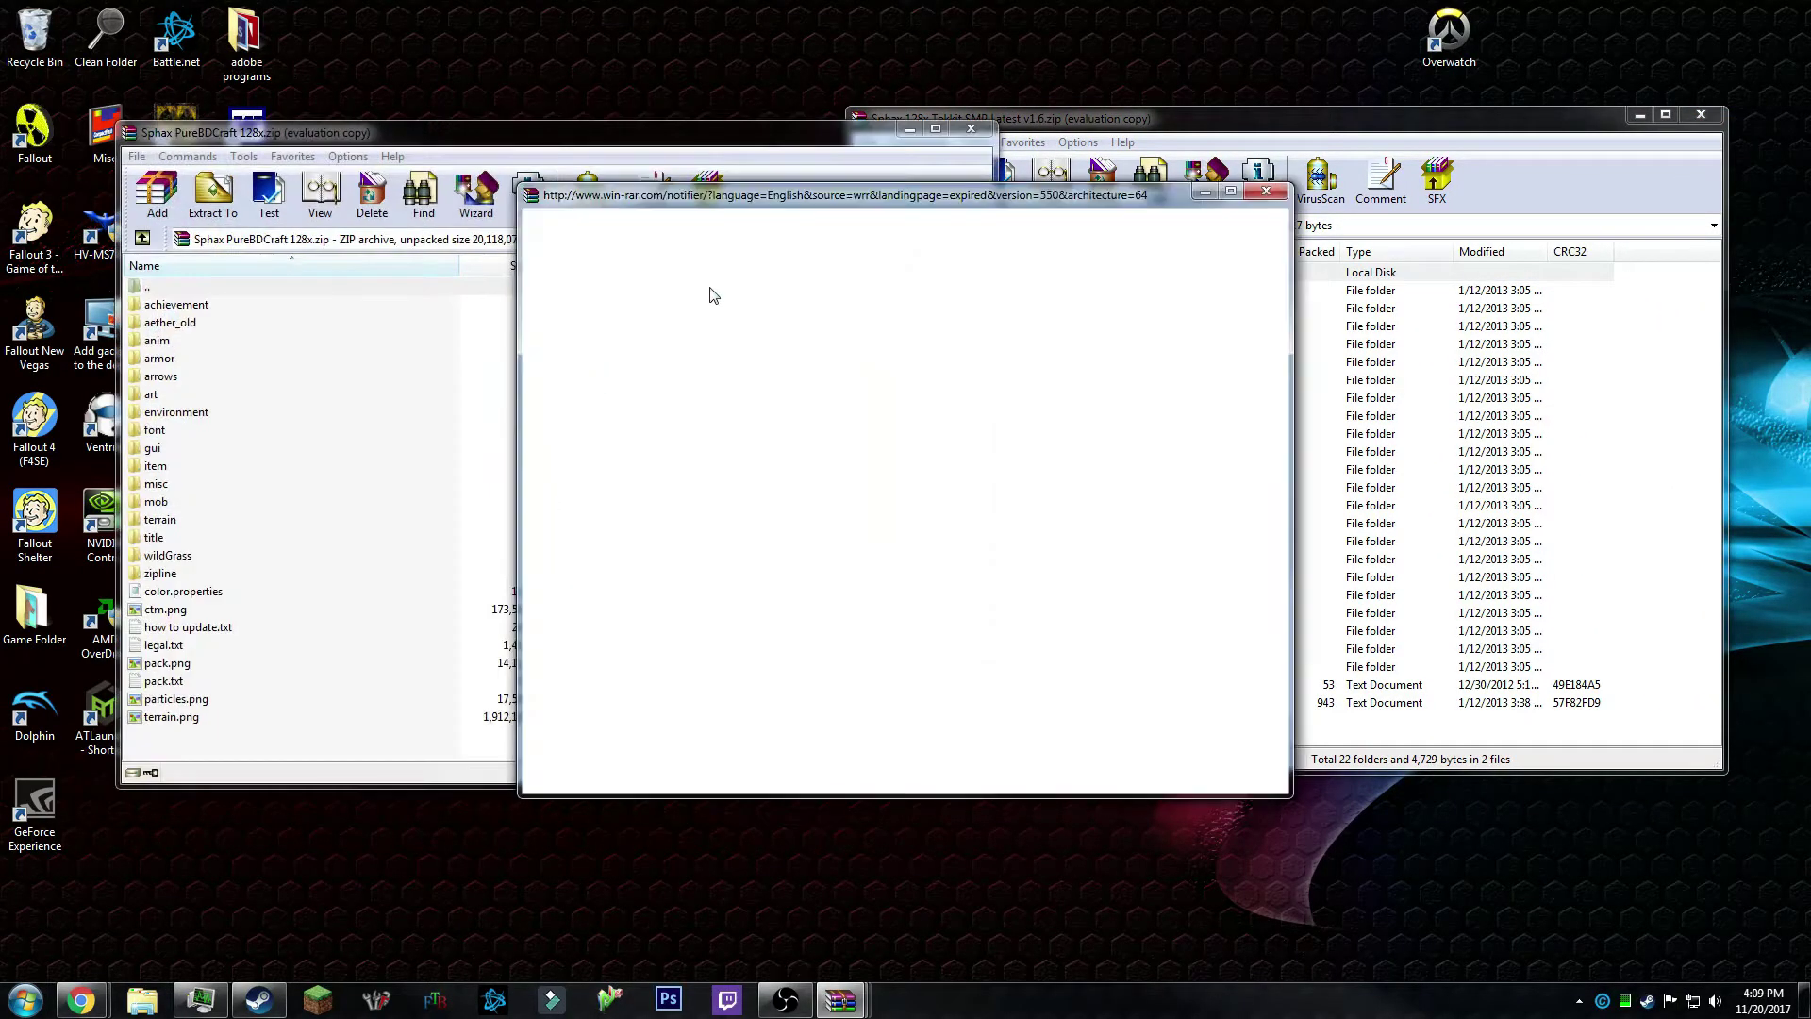
pyautogui.click(1266, 191)
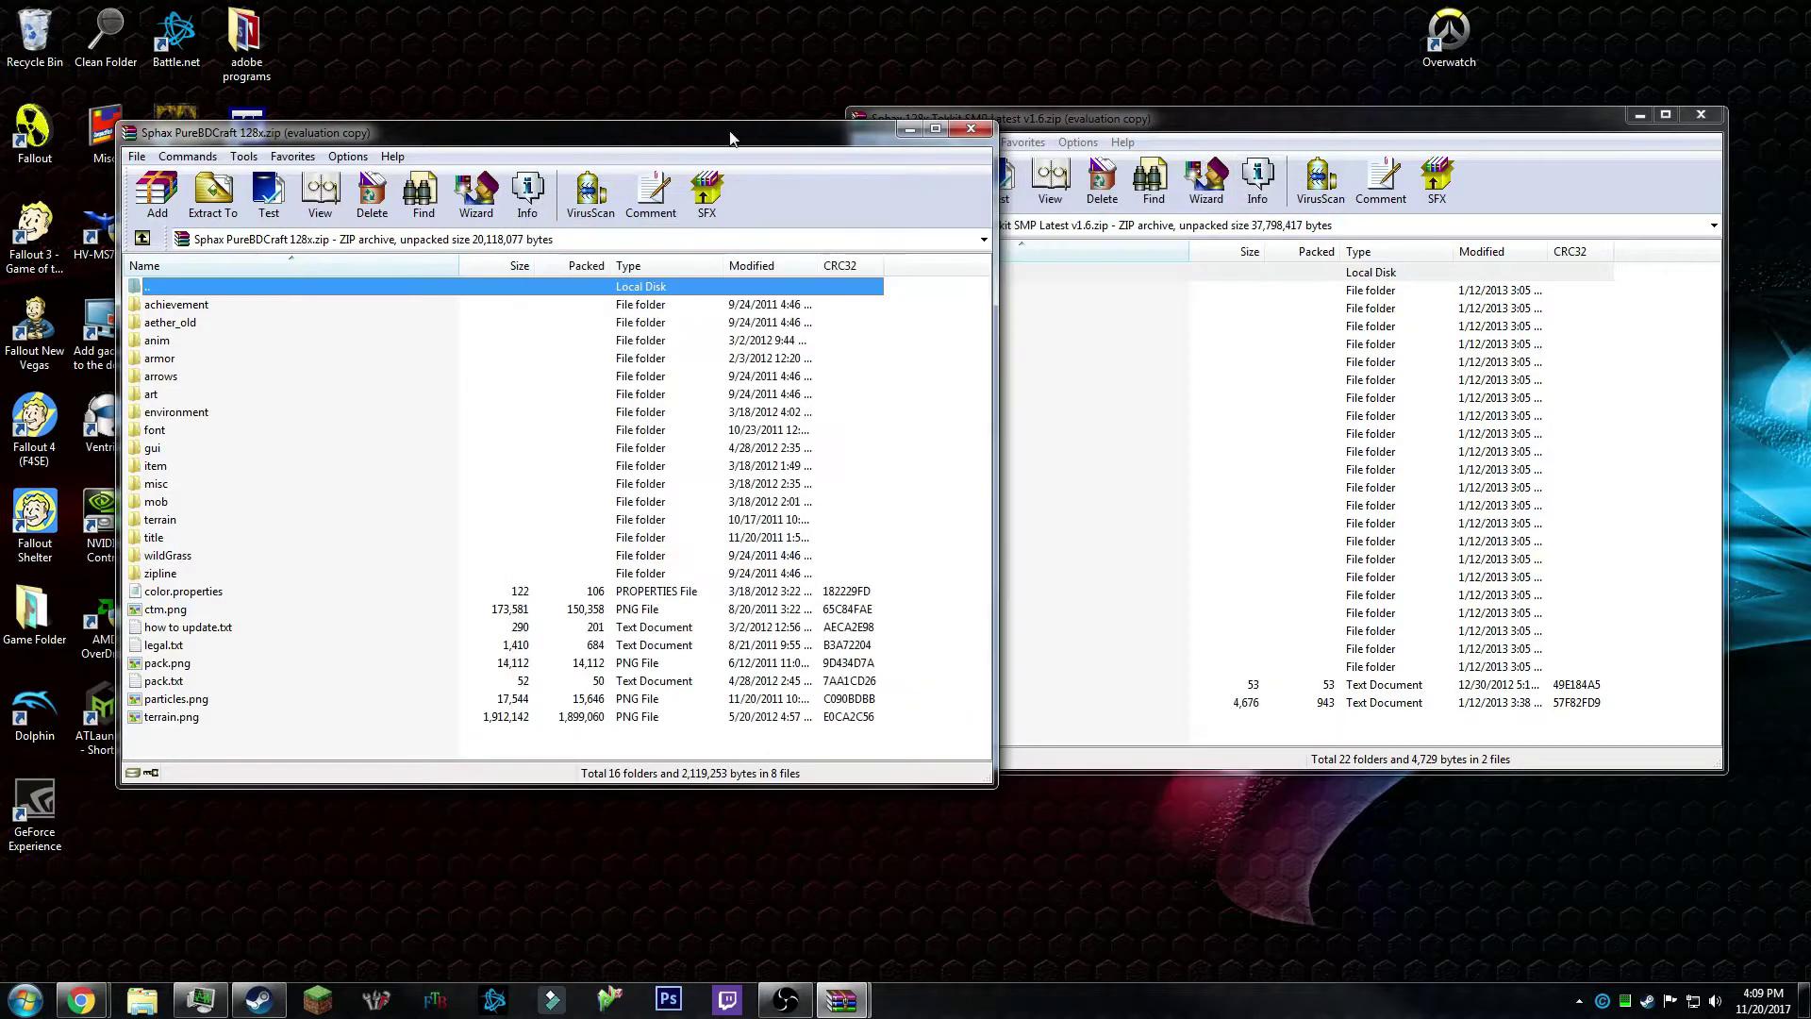
pyautogui.moveTo(728, 137); pyautogui.dragTo(649, 119)
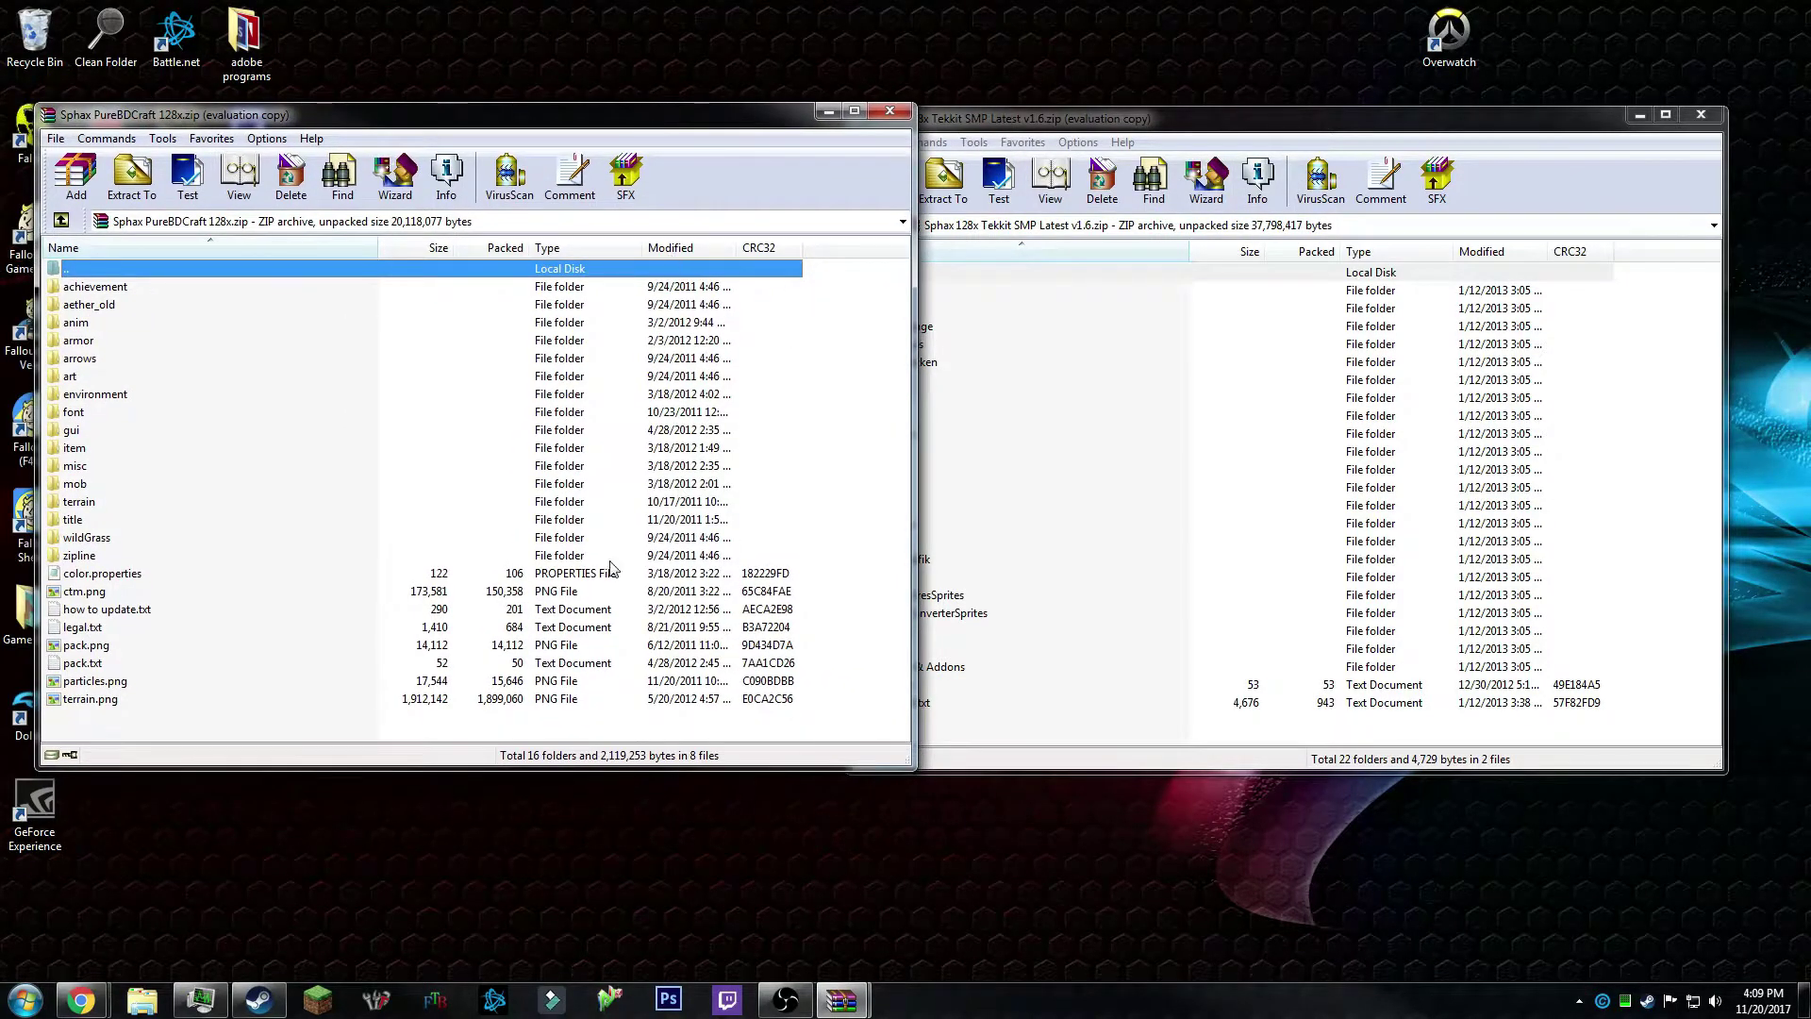
pyautogui.moveTo(1241, 121); pyautogui.dragTo(1325, 110)
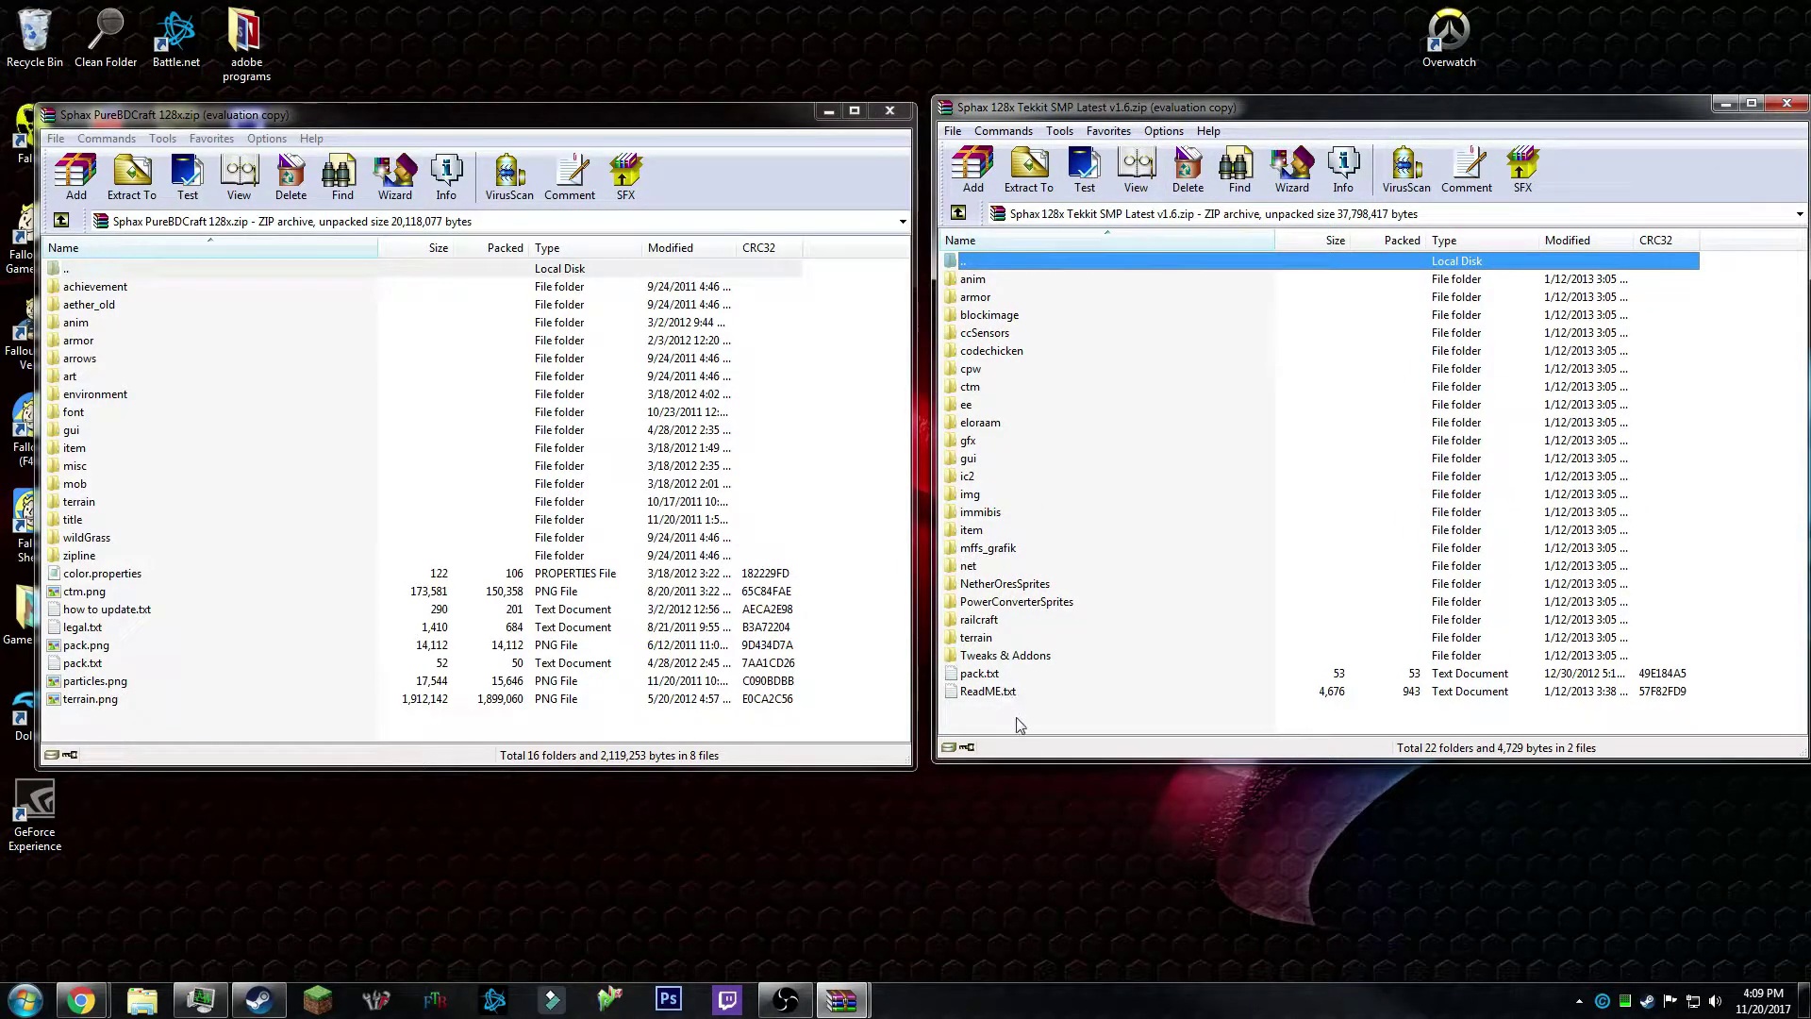
# Copy every folder and file from the Tekkit SMP archive into the PureBDCraft 128x archive.
pyautogui.moveTo(1019, 724); pyautogui.dragTo(1094, 264)
pyautogui.moveTo(1162, 439); pyautogui.dragTo(425, 440)
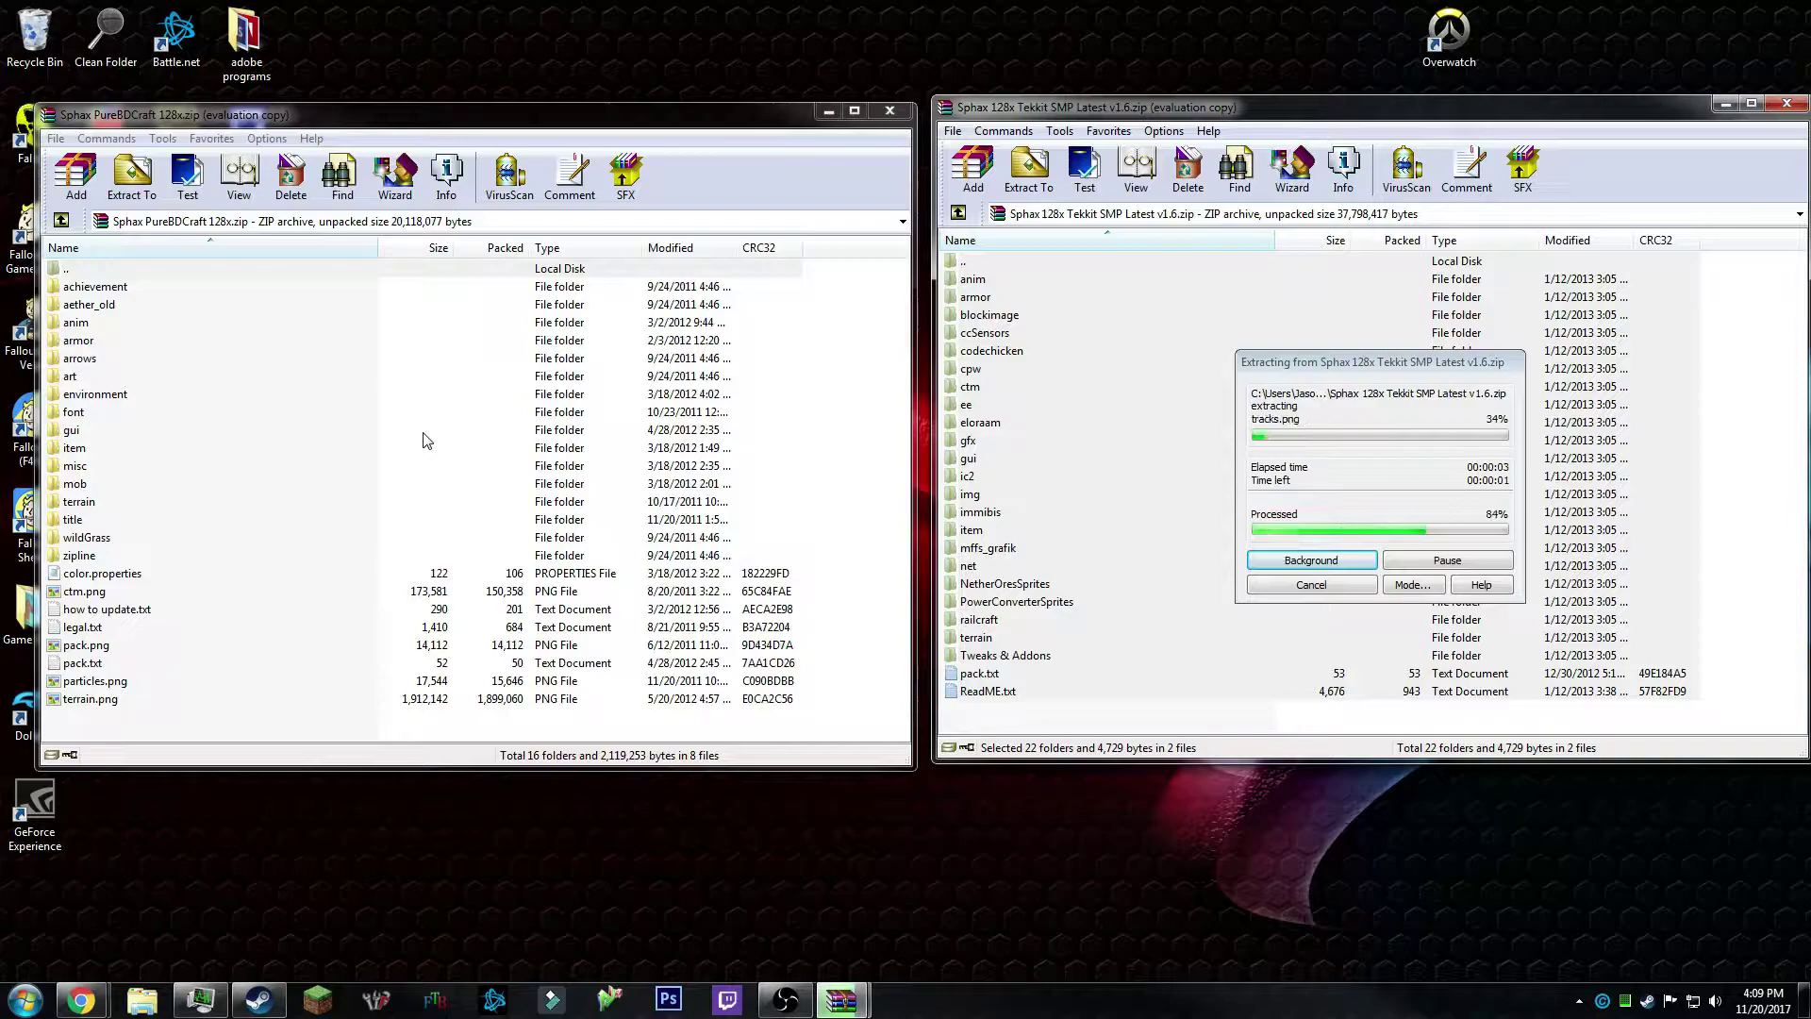
pyautogui.click(492, 617)
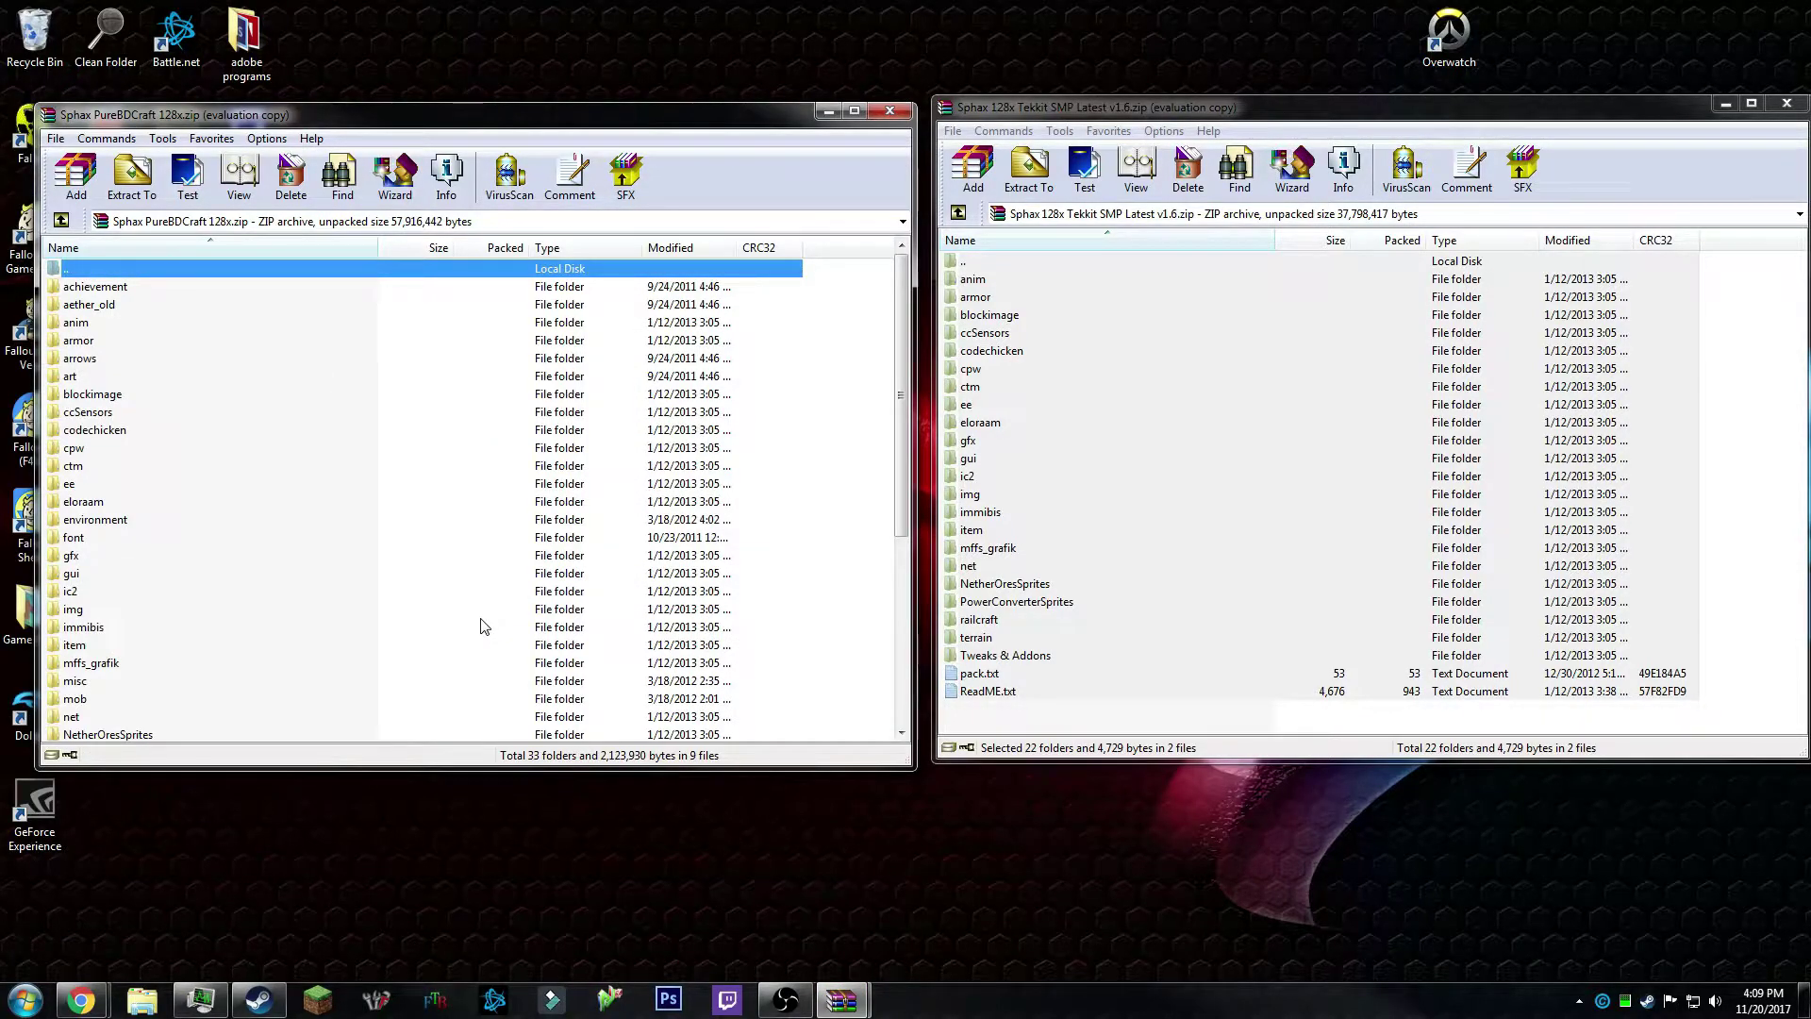
pyautogui.click(1028, 742)
pyautogui.click(995, 720)
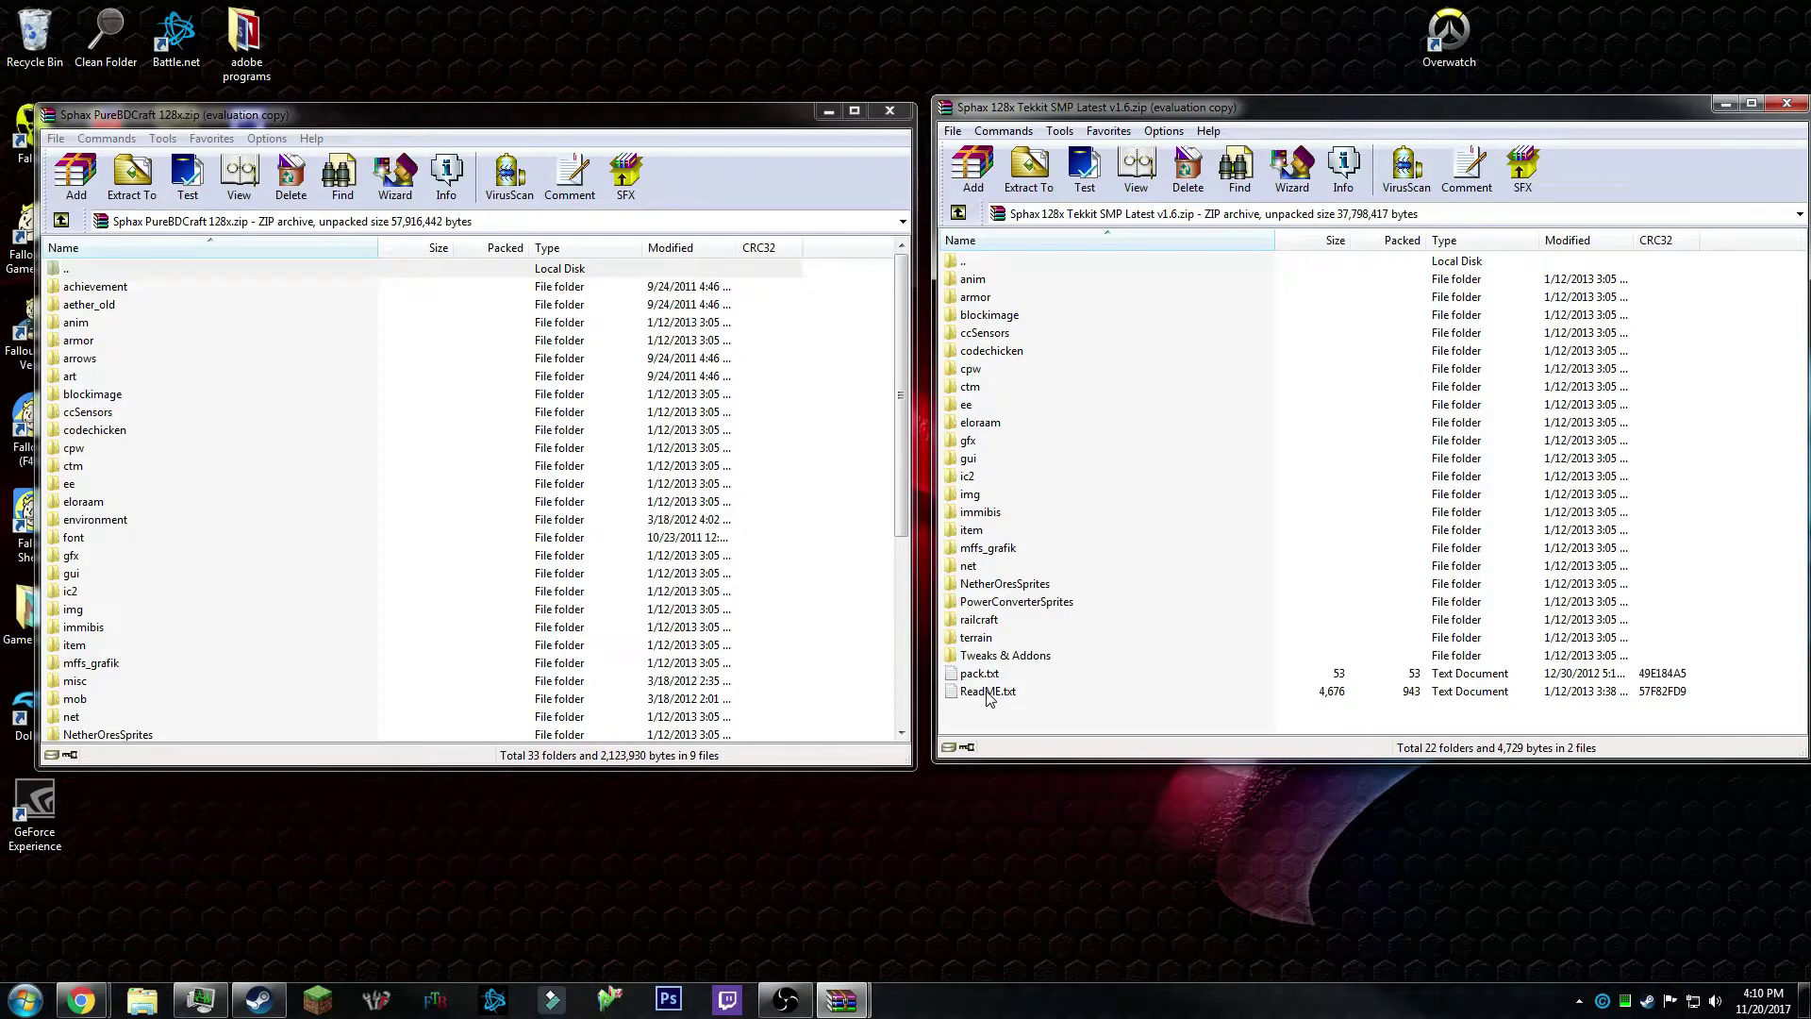
# Add the railcraft folder from Tweaks & Addons > Files for Tekkit 3.1.2 to the PureBDCraft archive.
pyautogui.doubleClick(1019, 656)
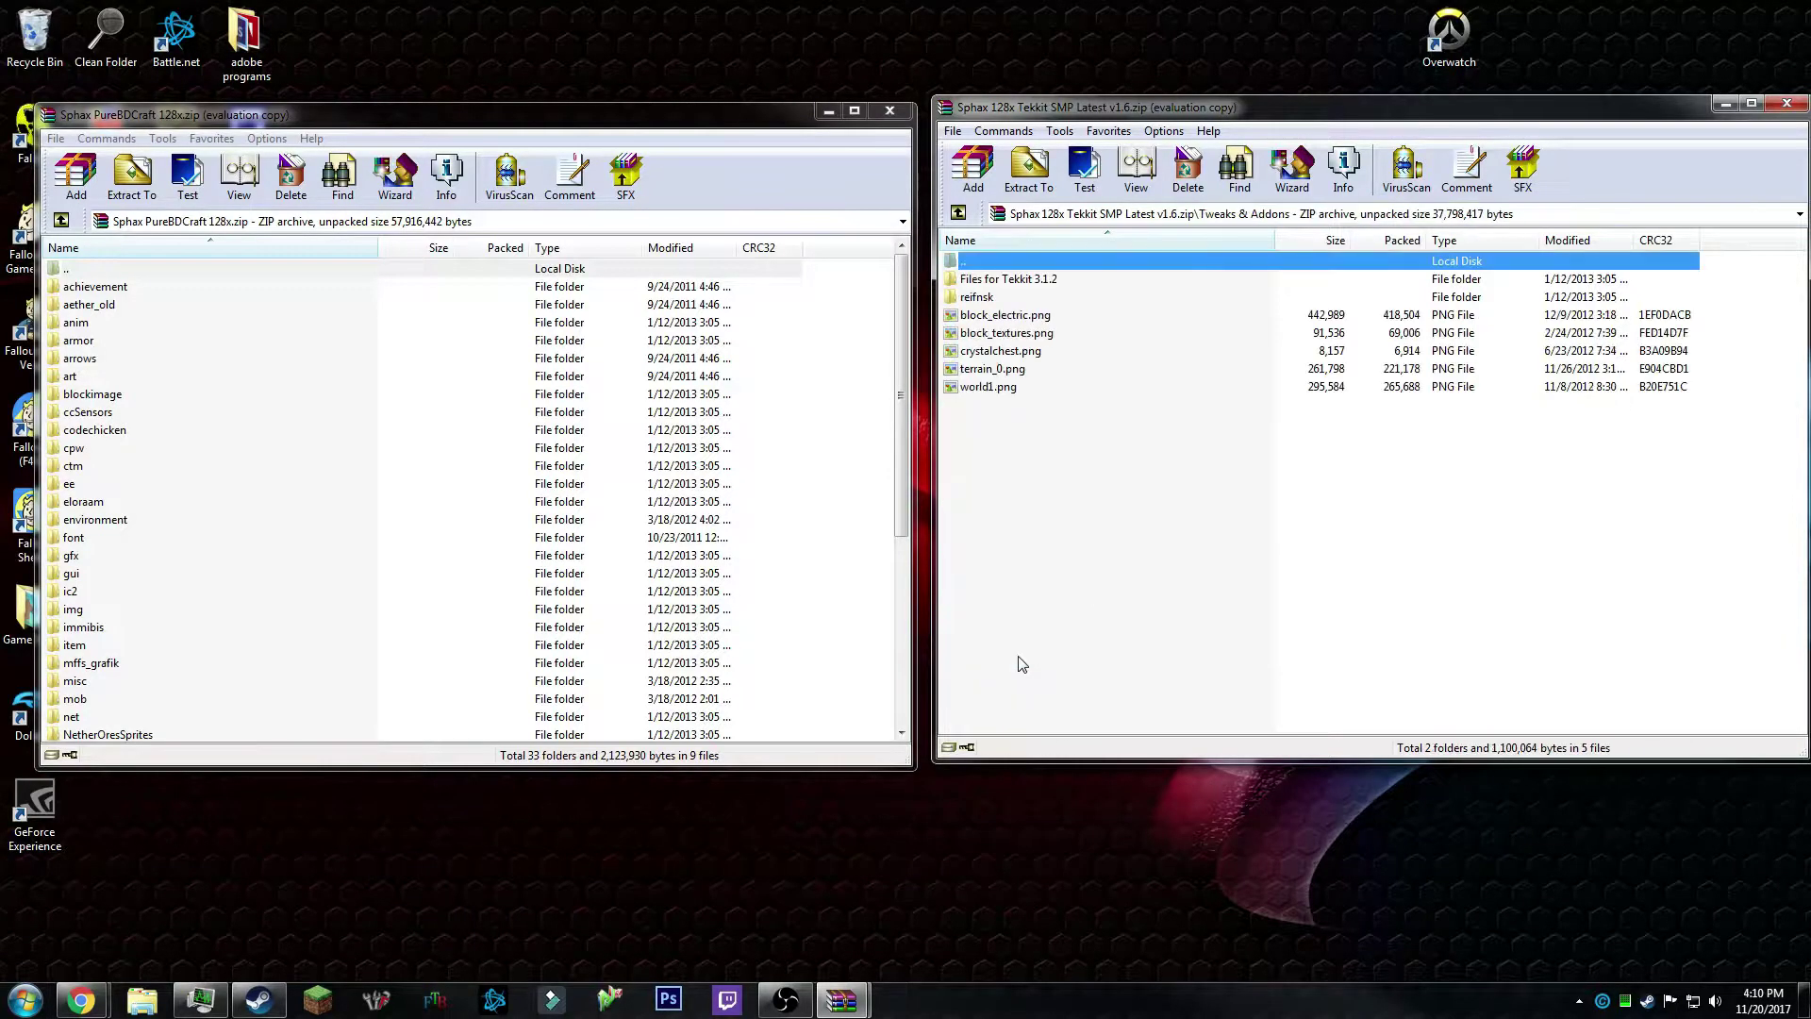
pyautogui.doubleClick(1023, 282)
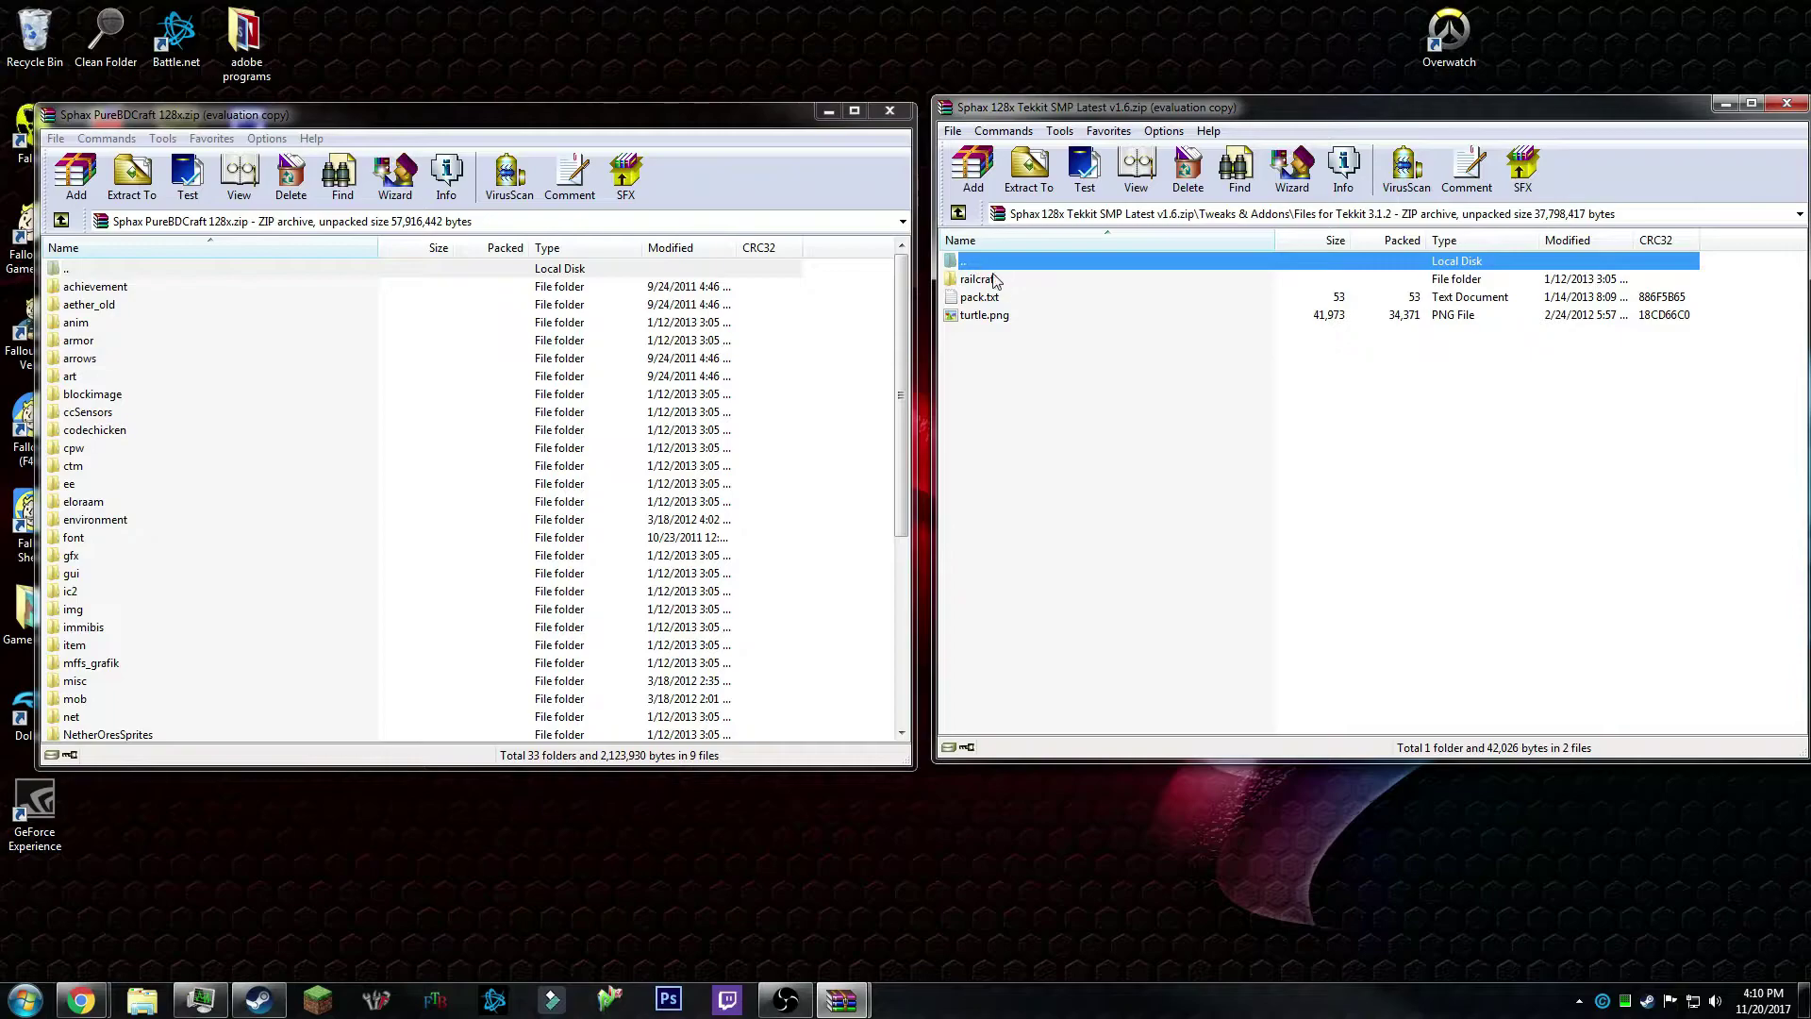
pyautogui.moveTo(996, 280); pyautogui.dragTo(490, 466)
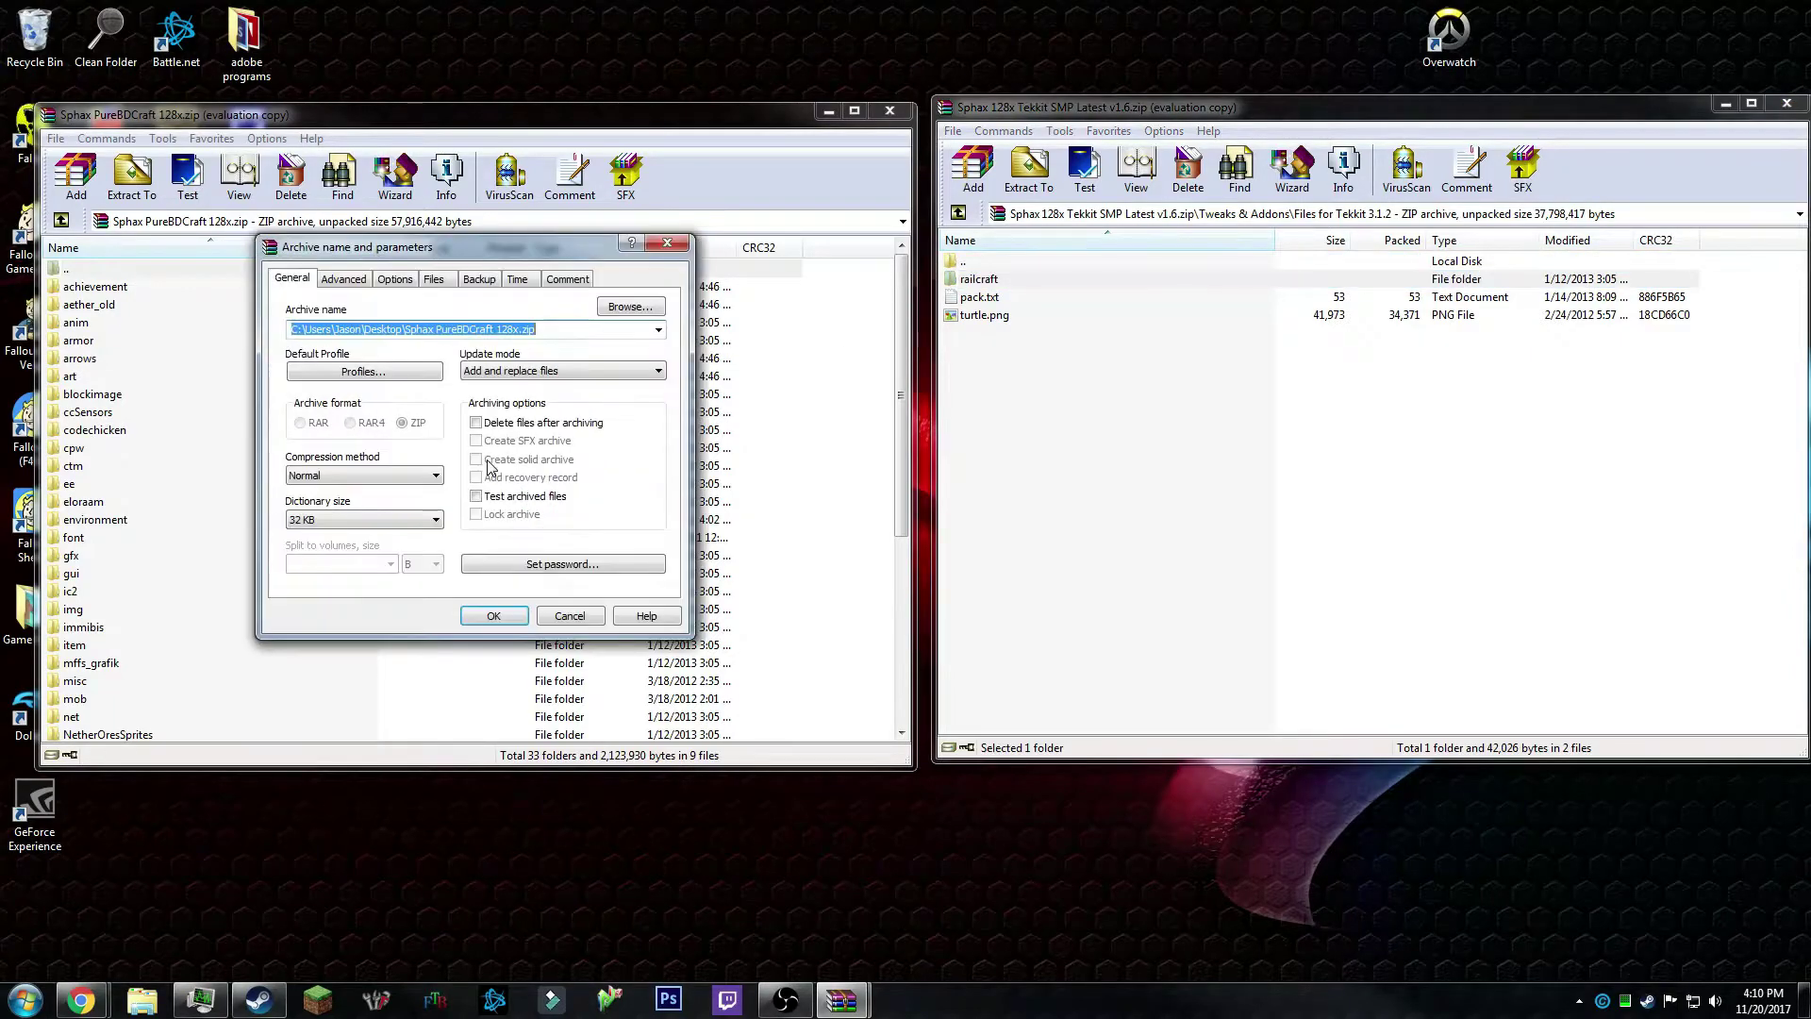
pyautogui.click(493, 615)
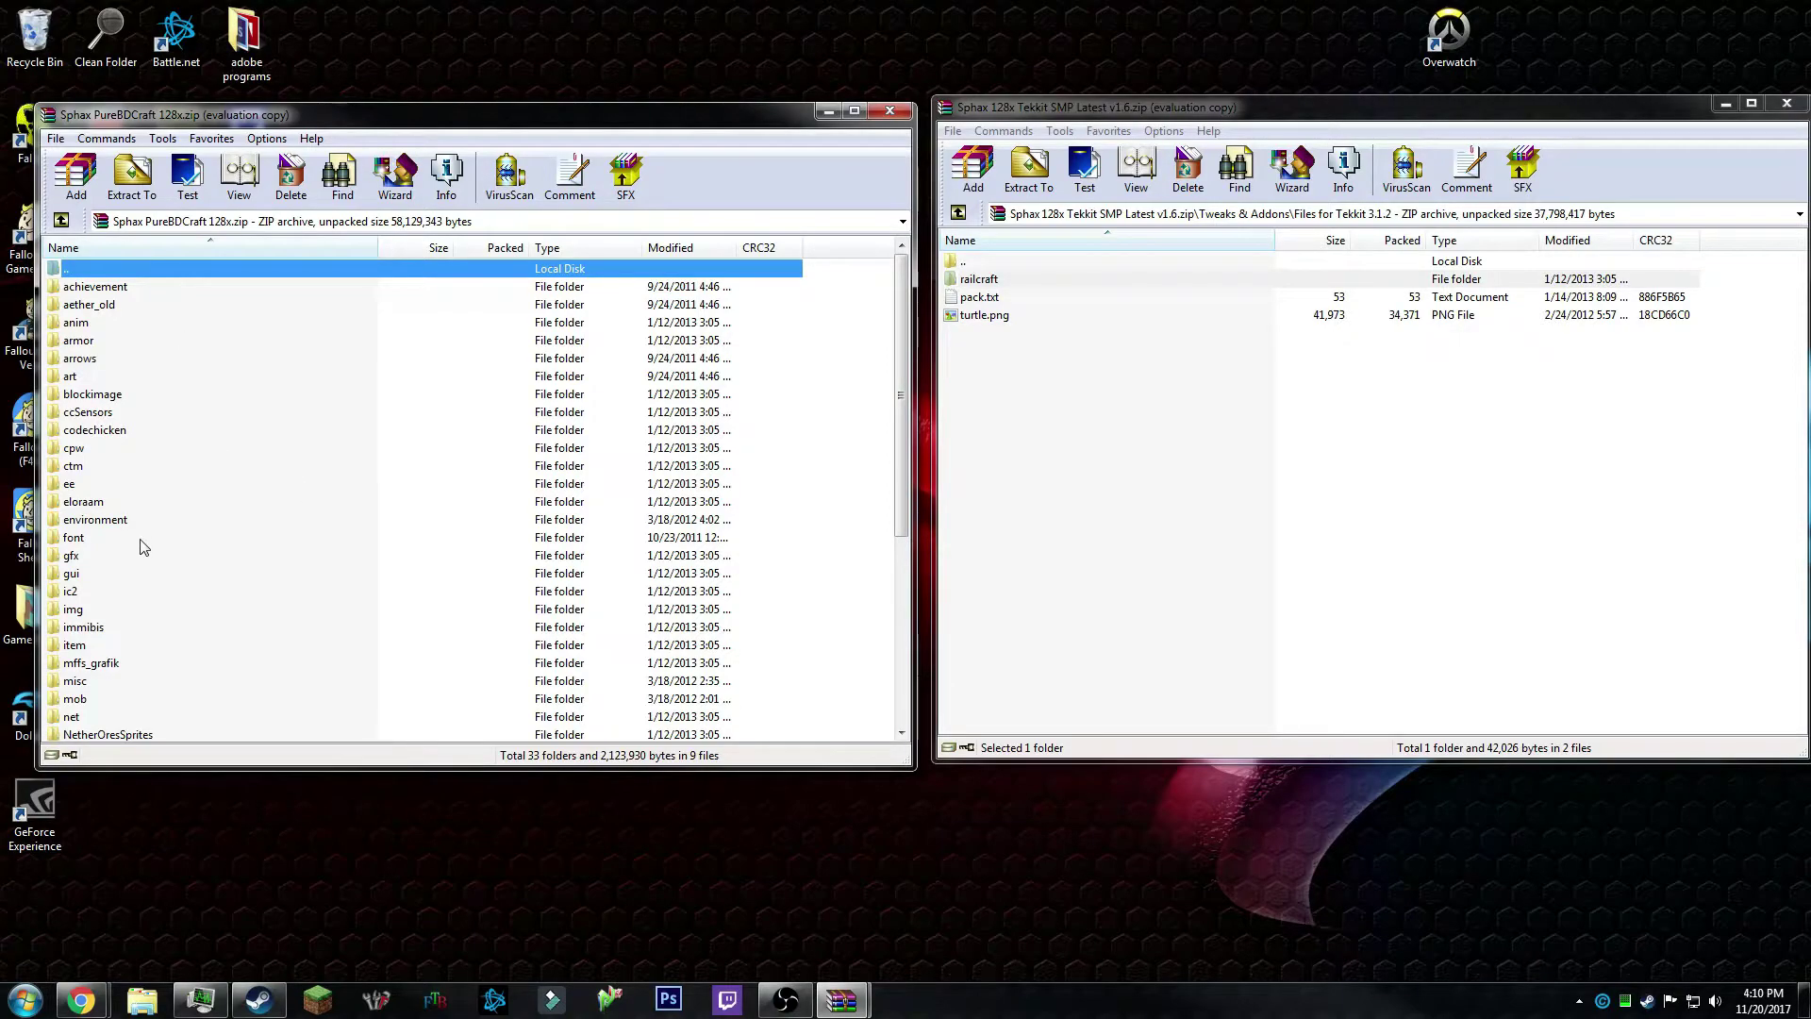
# Put Tekkit's turtle.png into the PureBDCraft gui folder, then close the Tekkit archive.
pyautogui.doubleClick(72, 574)
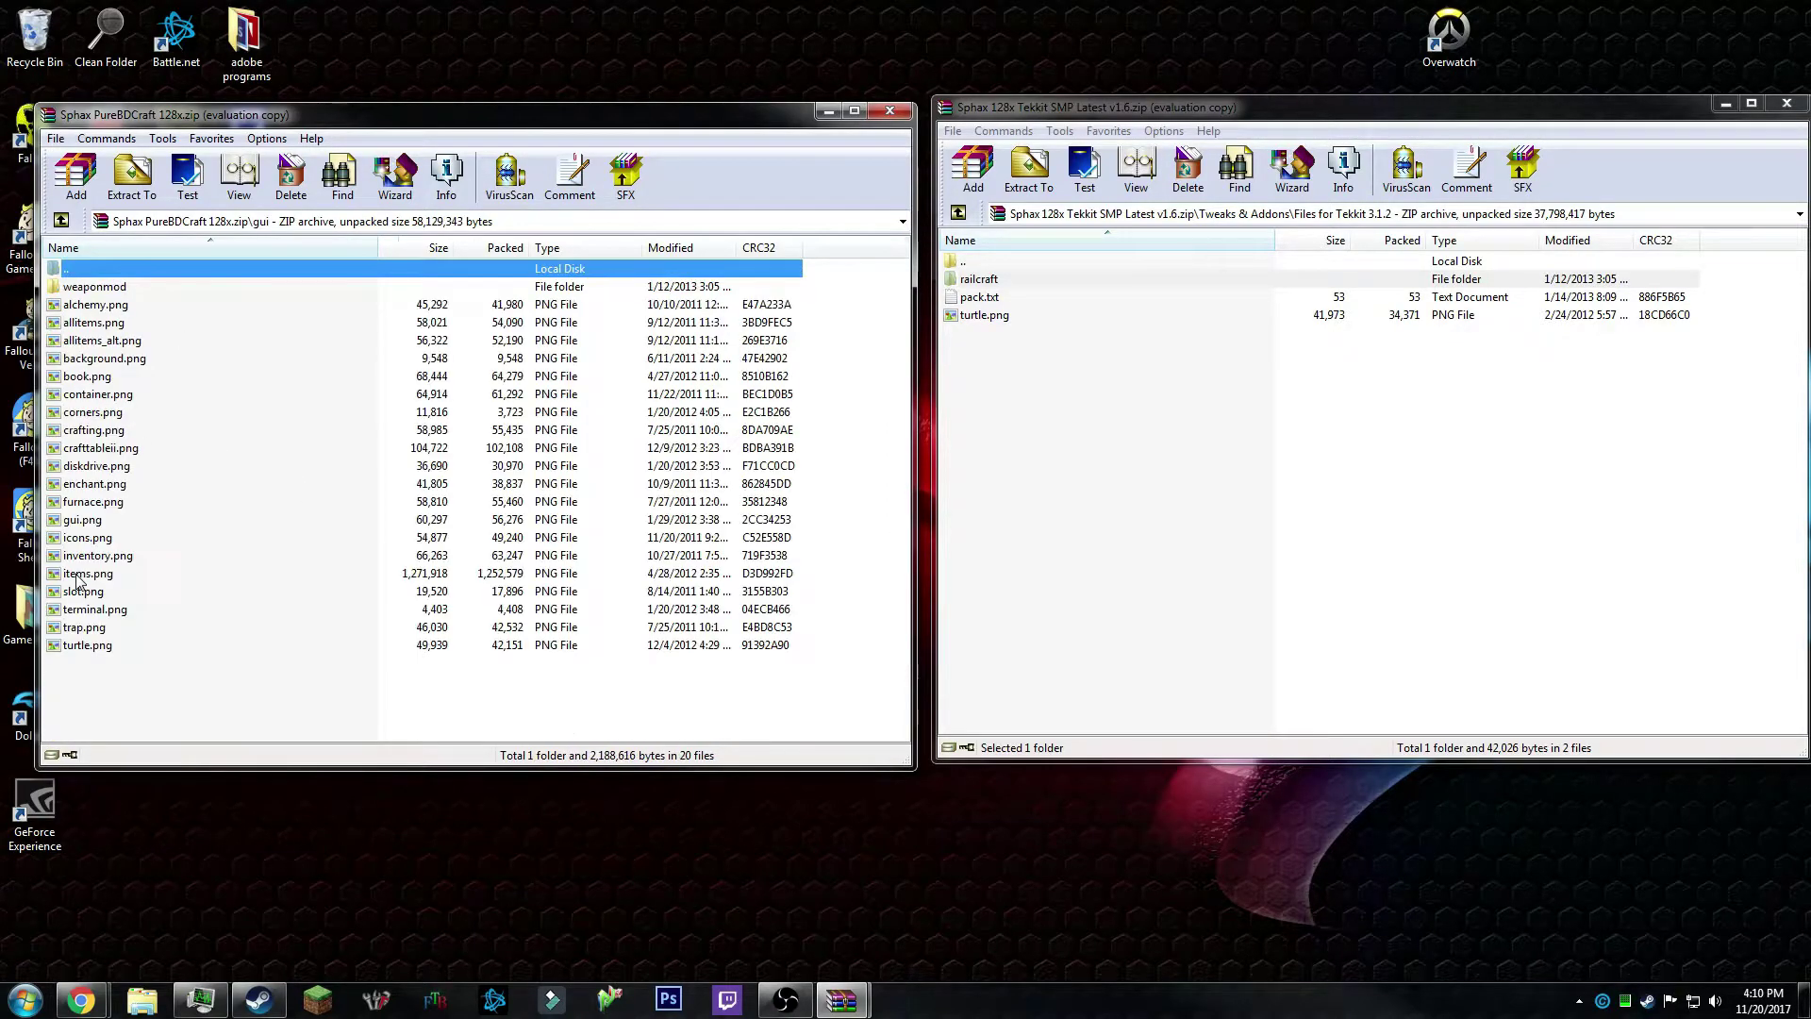
pyautogui.moveTo(987, 321); pyautogui.dragTo(737, 696)
pyautogui.click(493, 615)
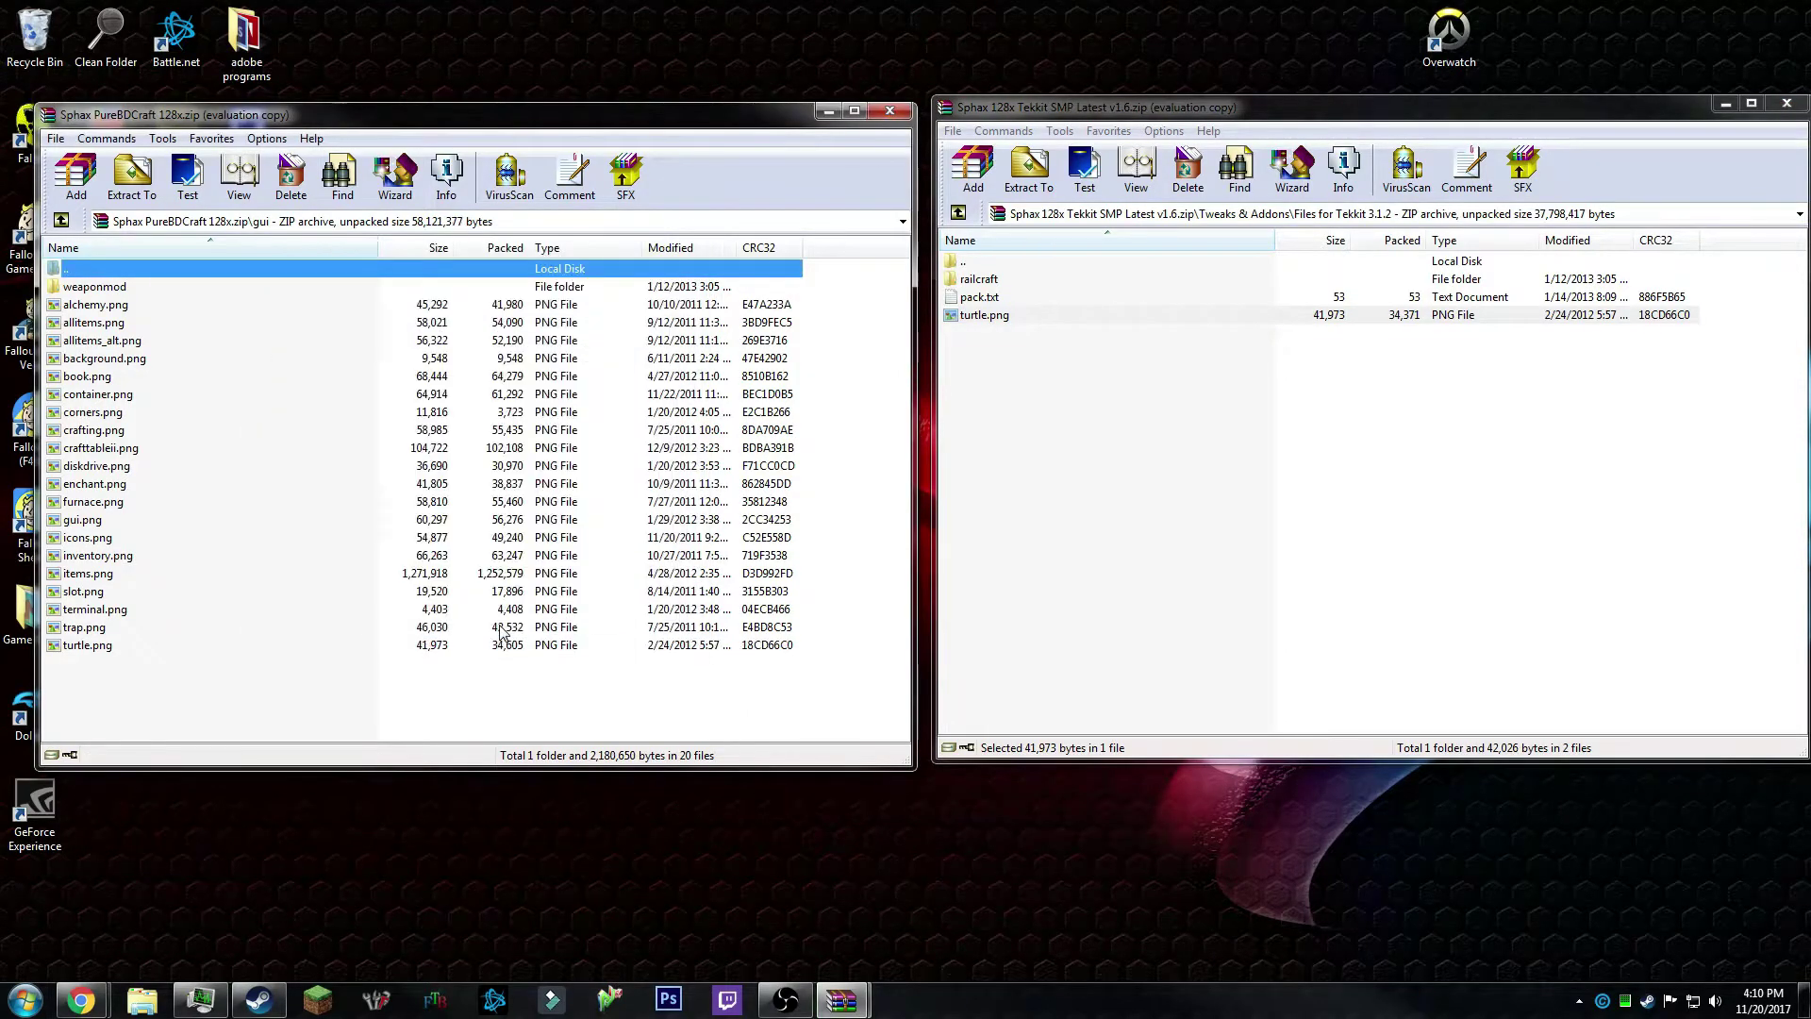
pyautogui.doubleClick(1005, 259)
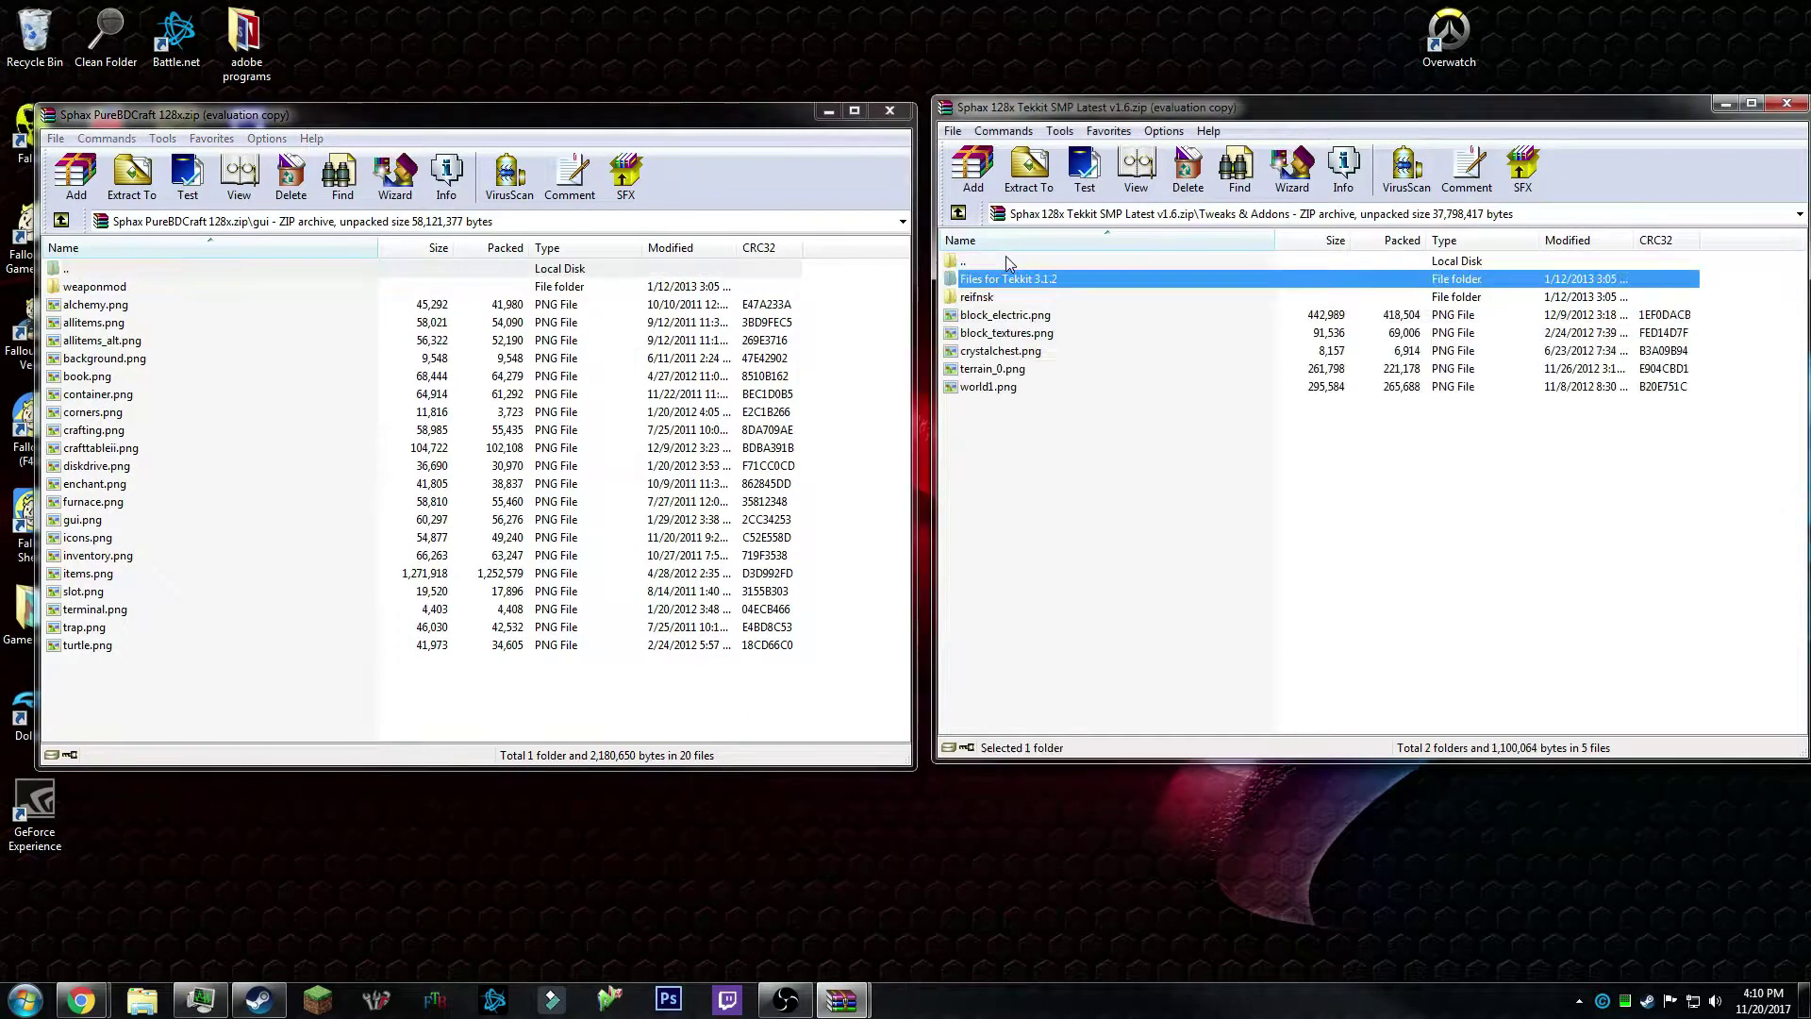
pyautogui.click(1786, 103)
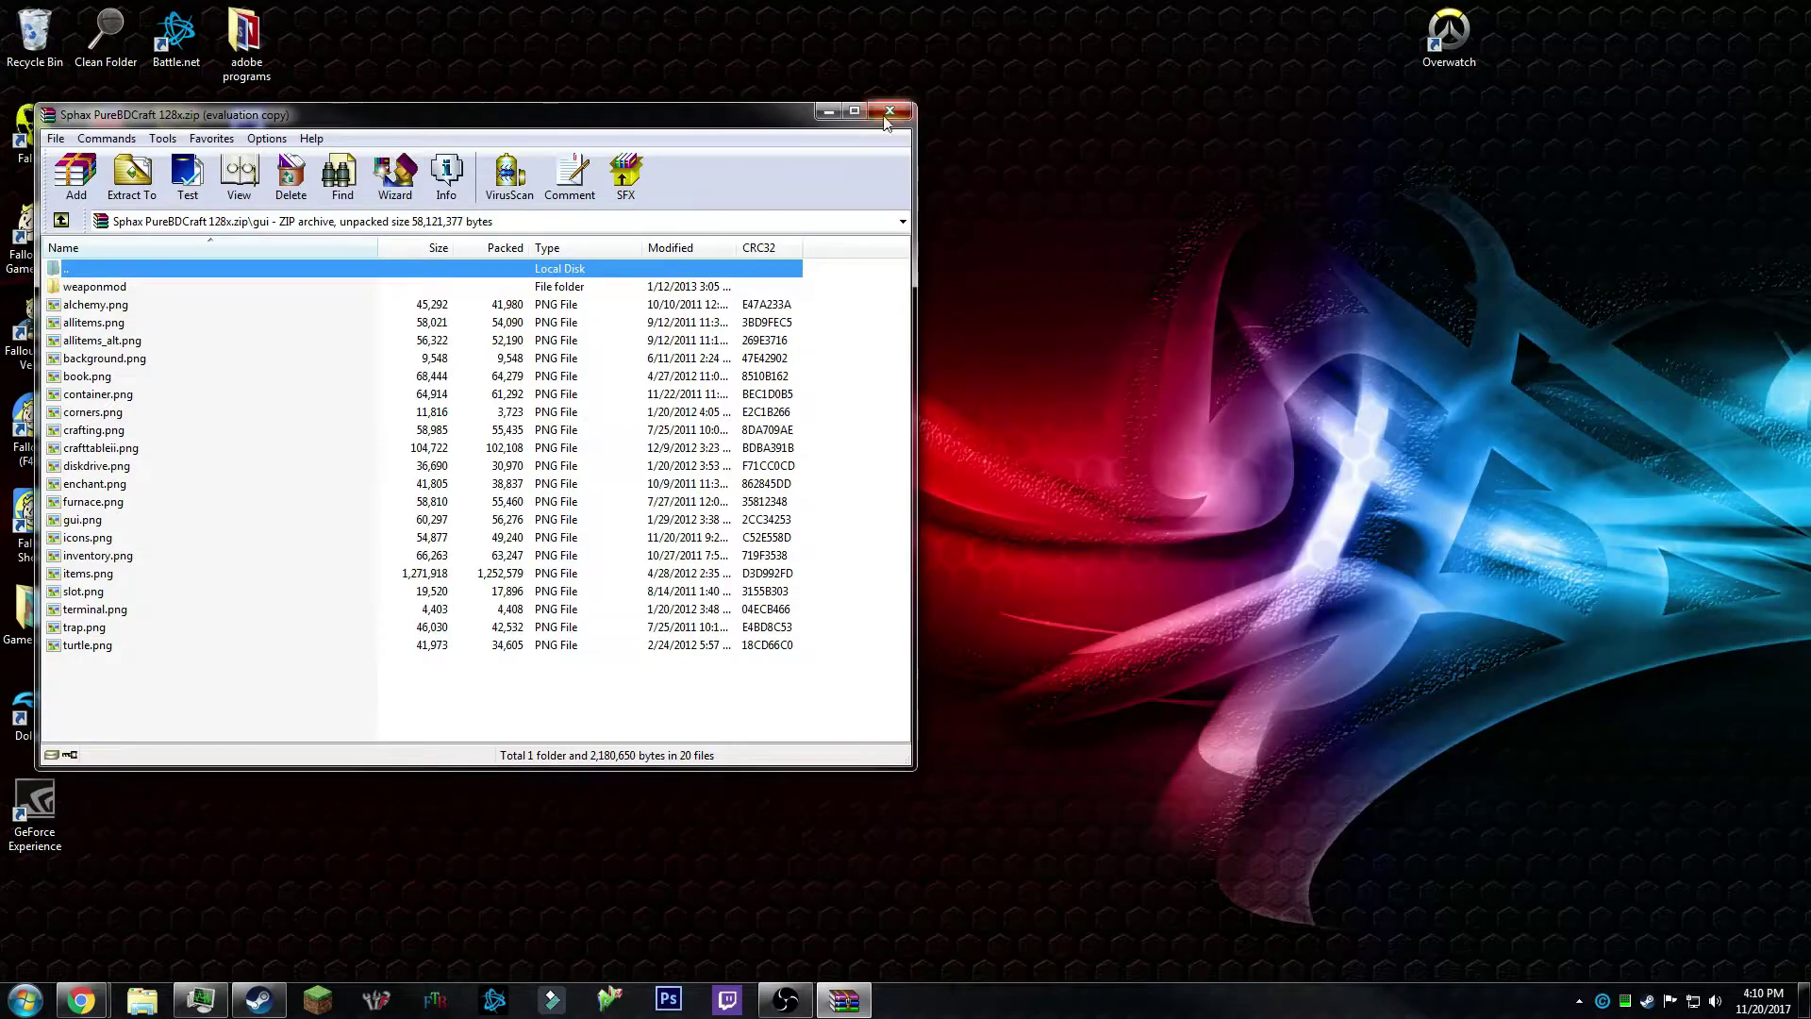
# Close WinRAR and open the %appdata% folder from the system search.
pyautogui.click(889, 111)
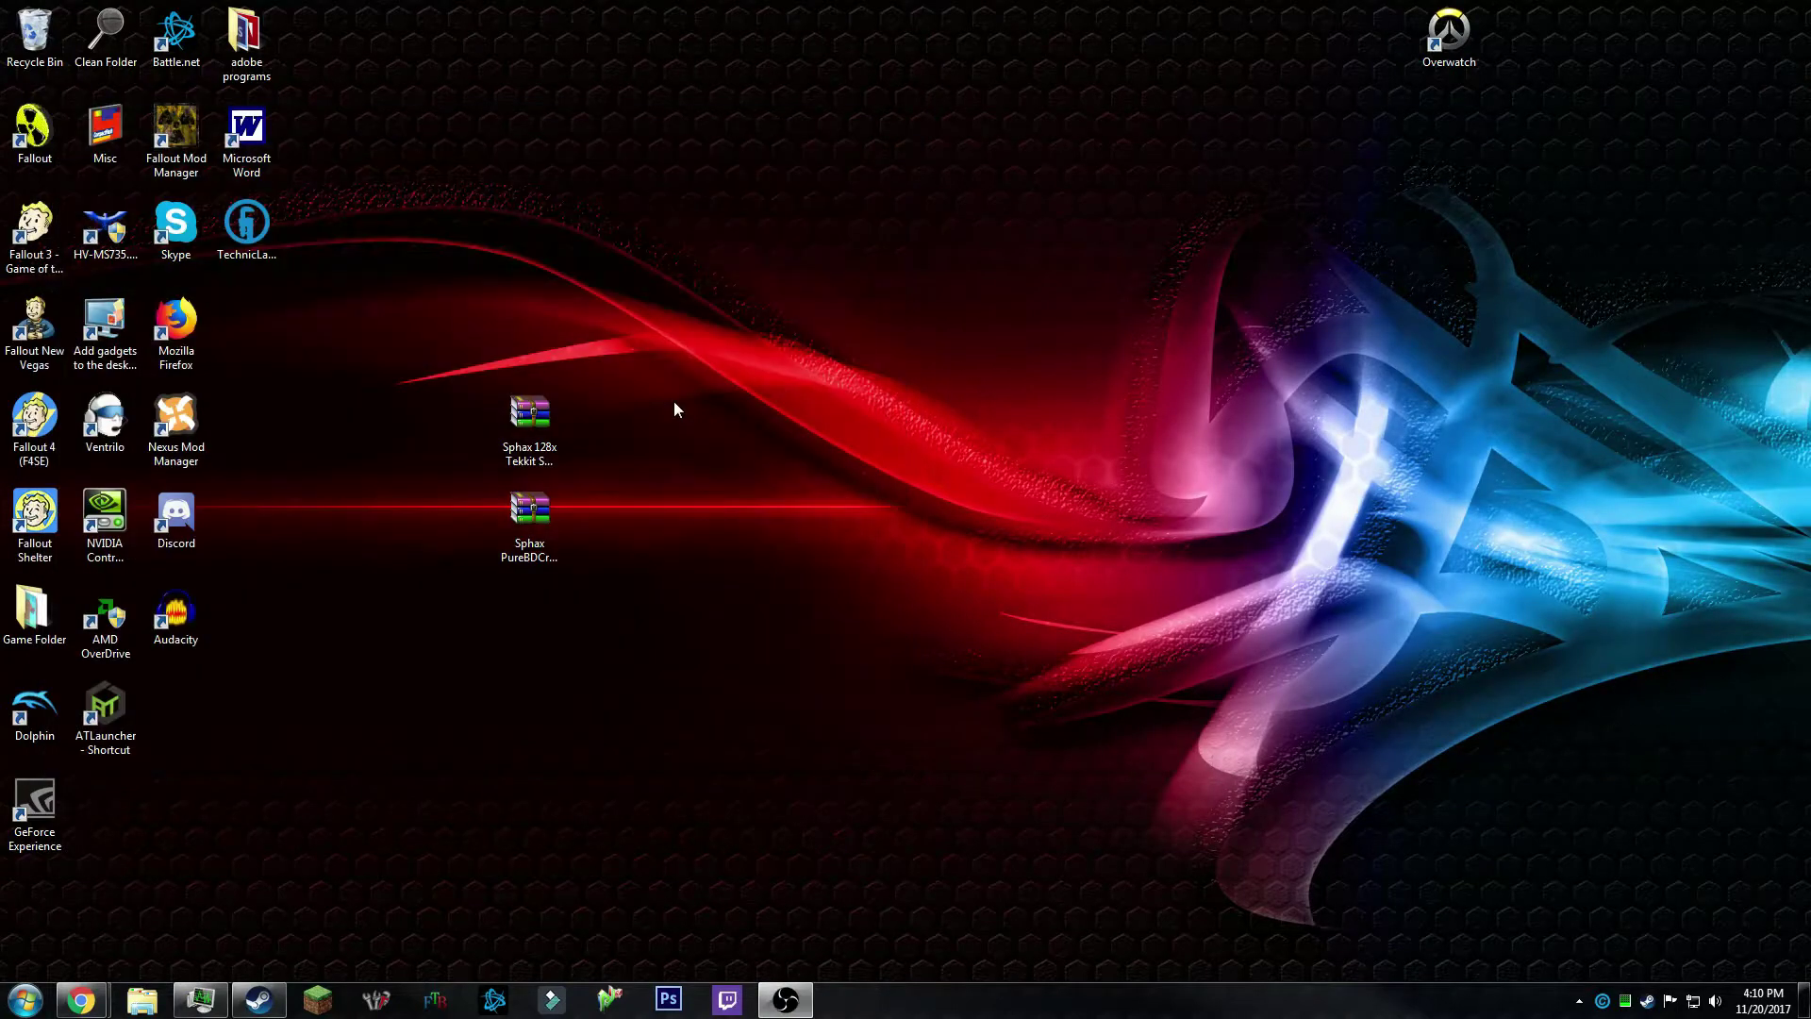
pyautogui.click(28, 985)
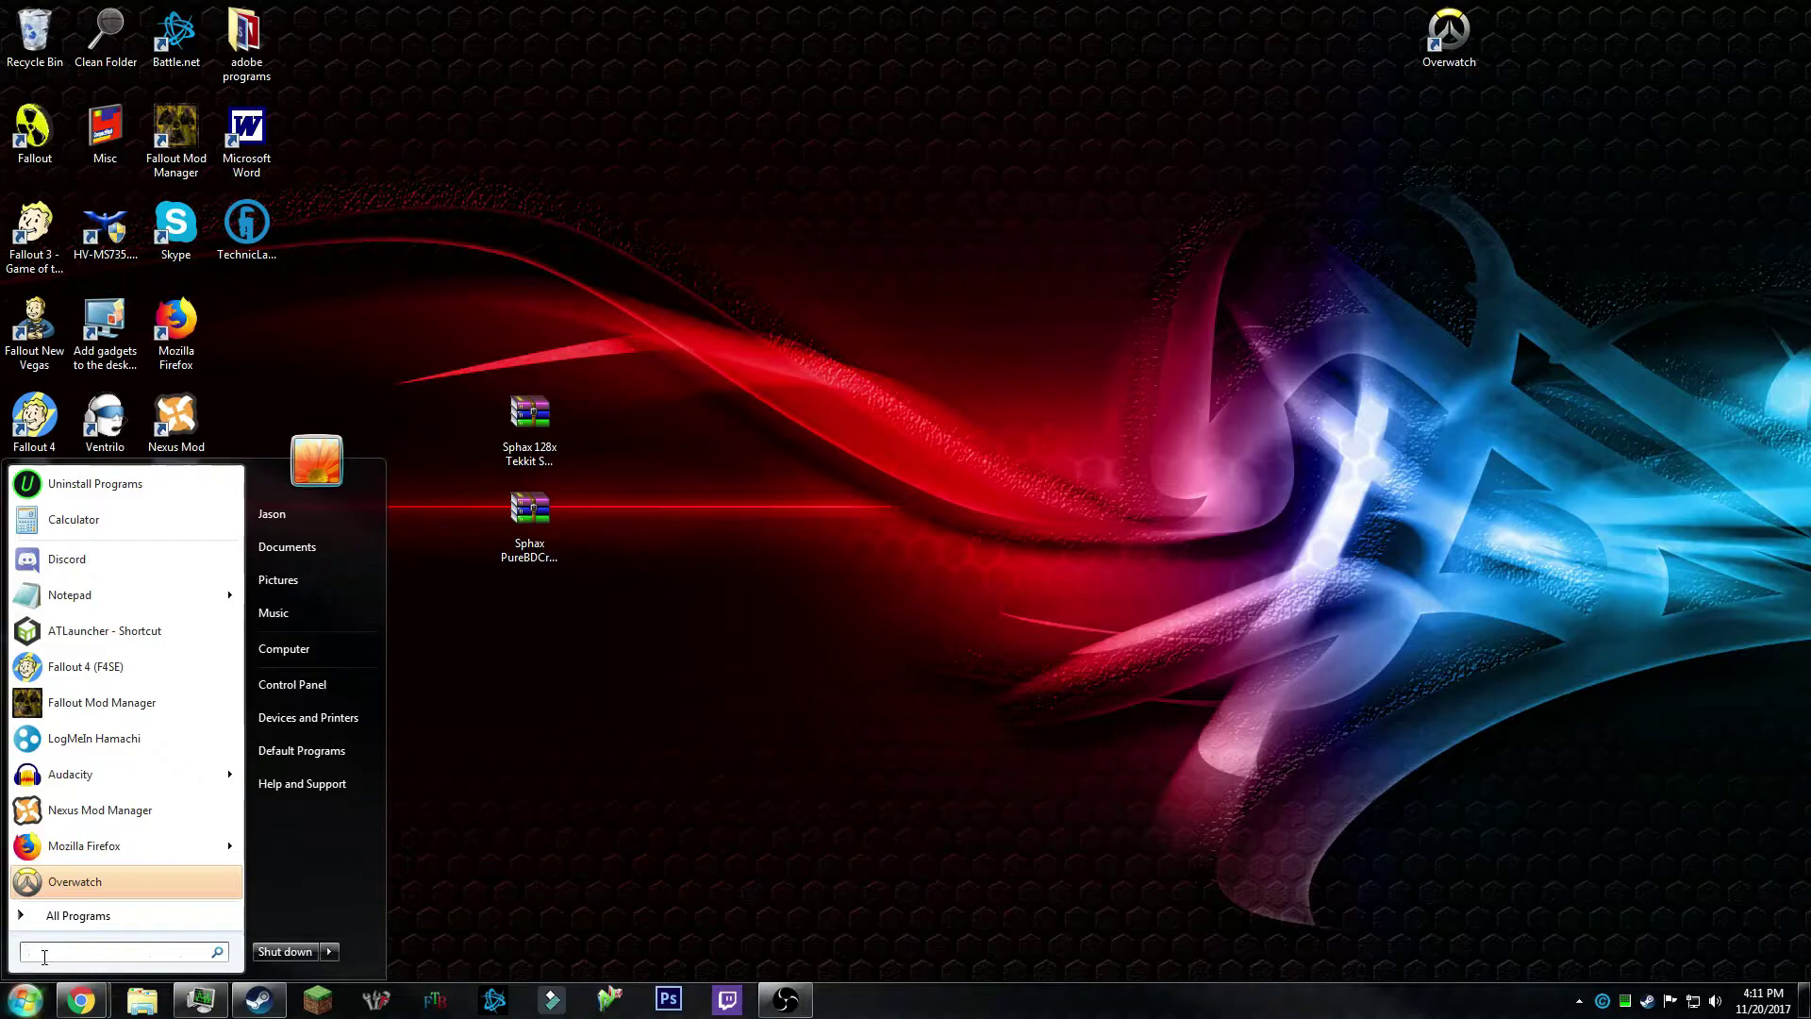
pyautogui.write('%appd')
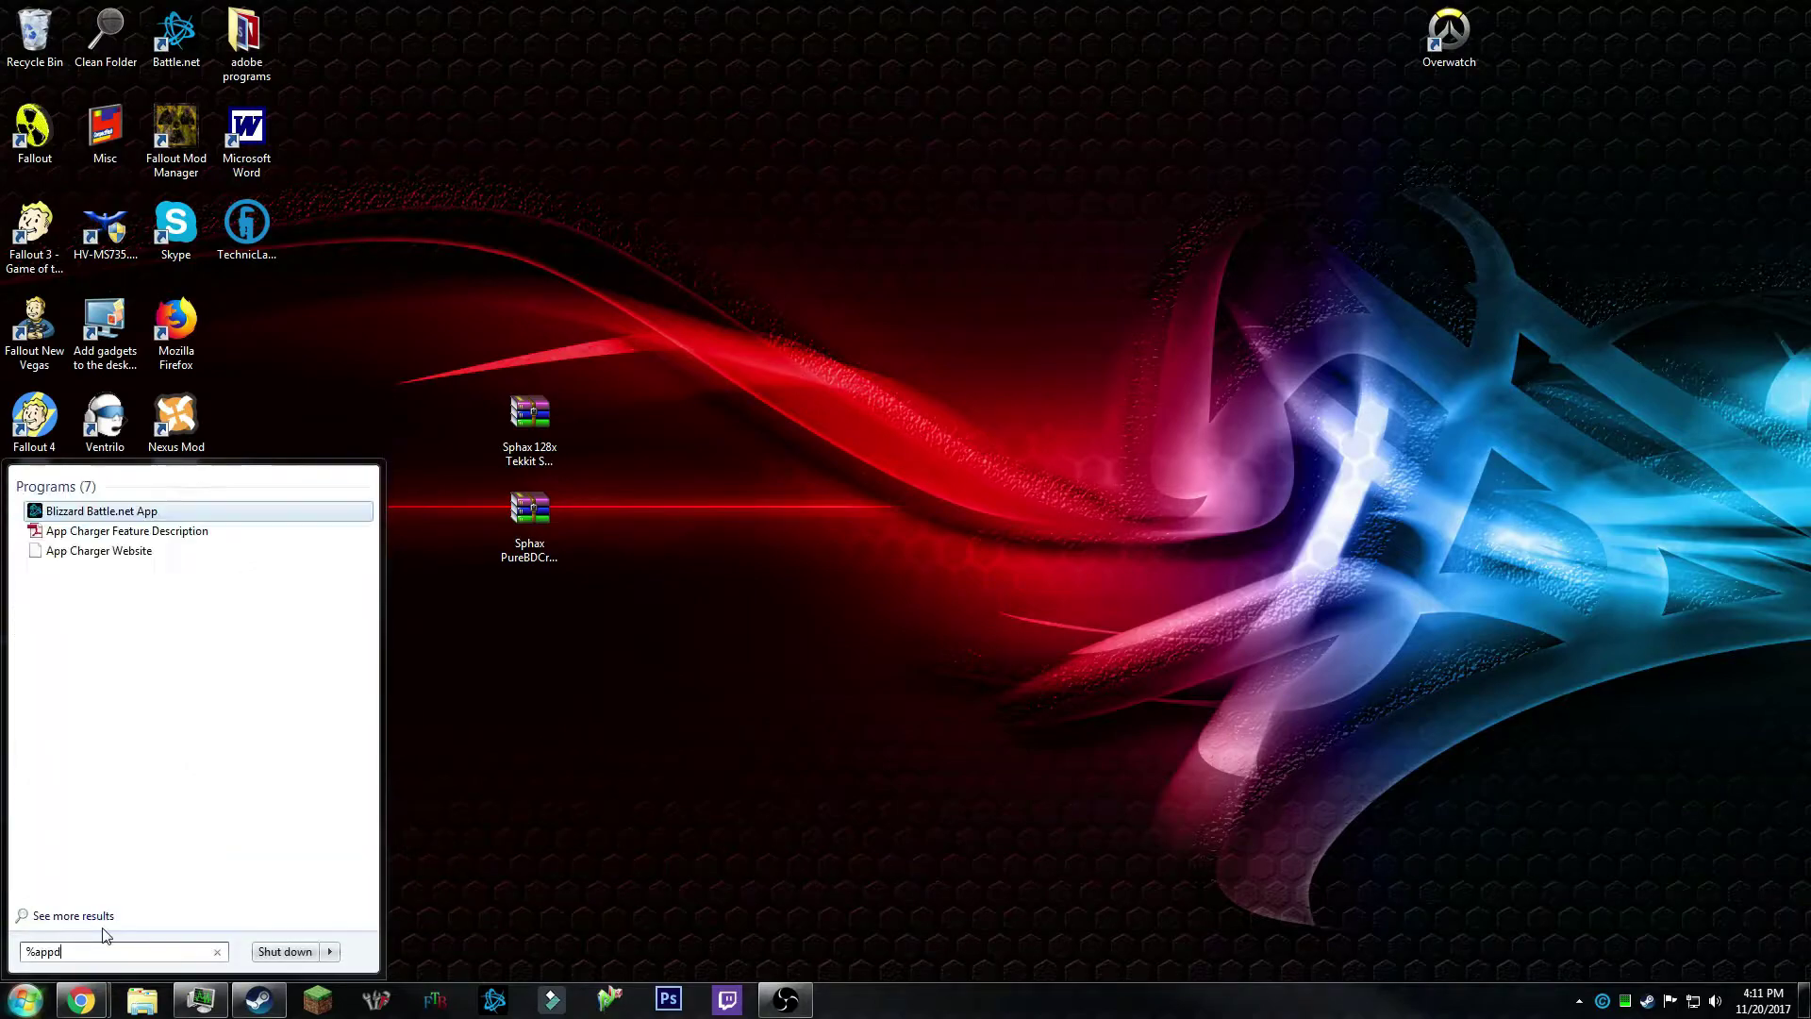
pyautogui.write('ata%')
pyautogui.press('Return')
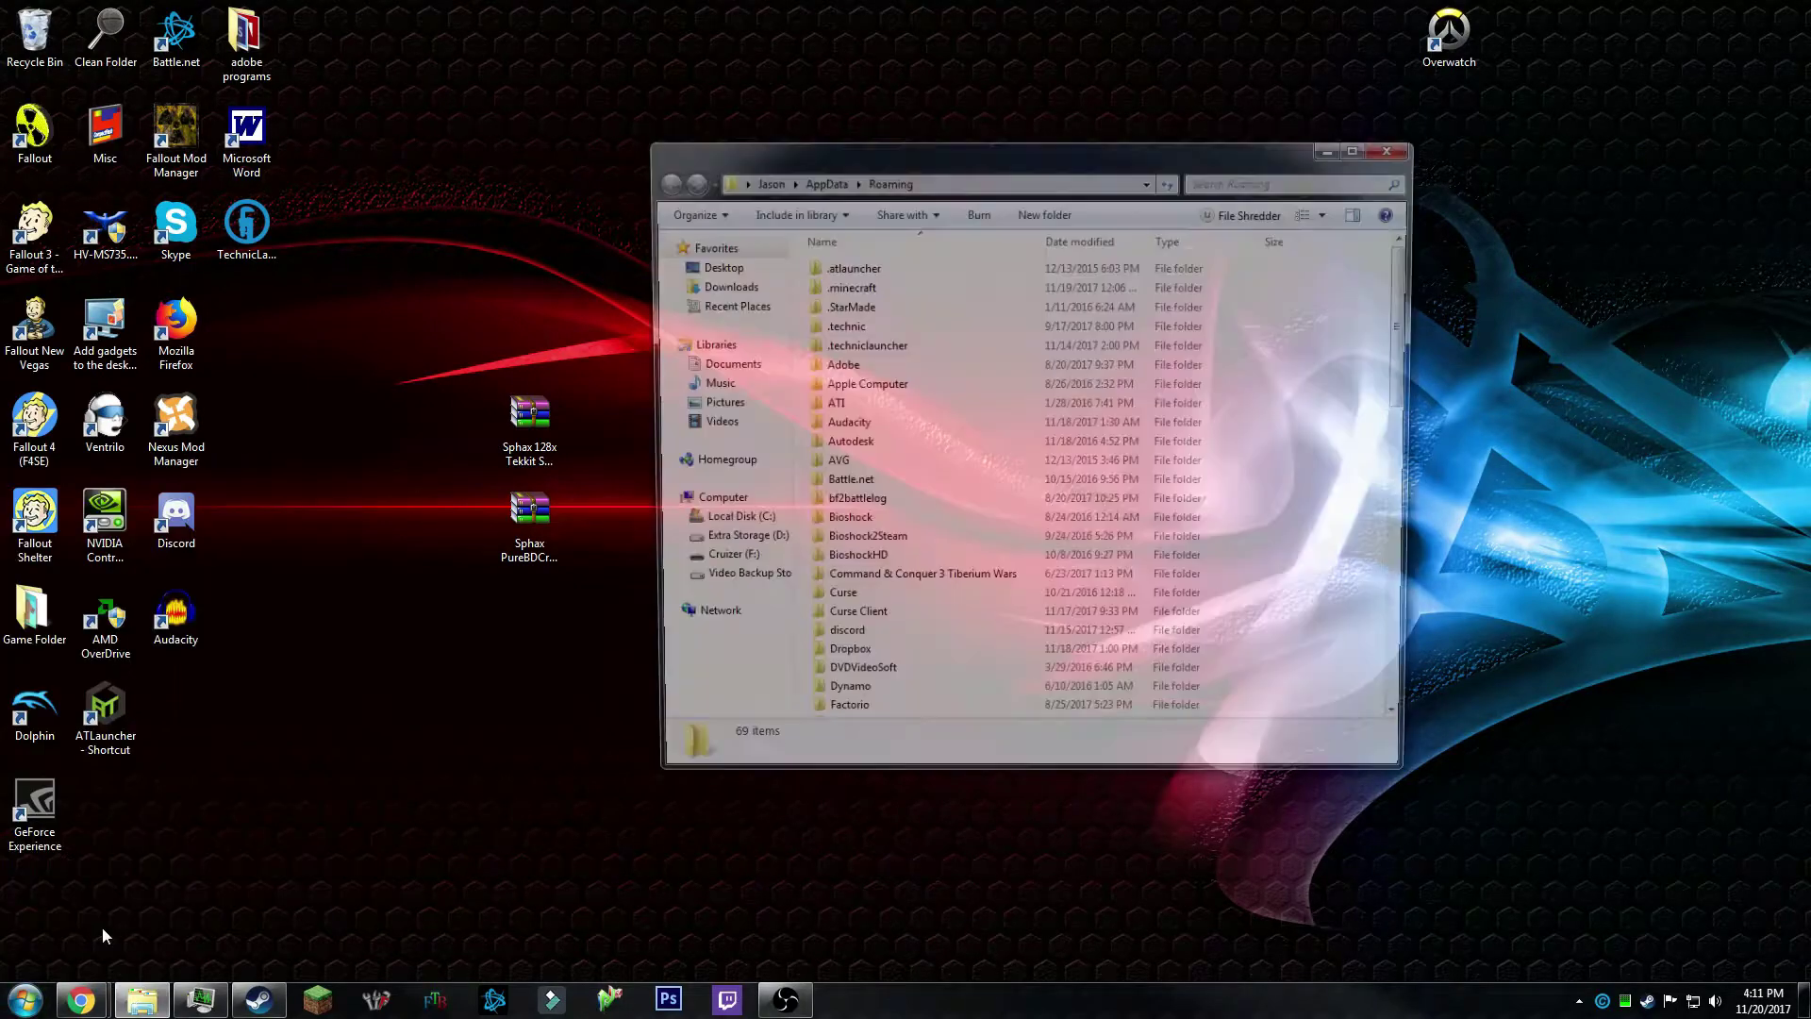
# Move the merged Sphax PureBDCraft 128x zip from the desktop into .technic > tekkit > texturepacks.
pyautogui.doubleClick(839, 325)
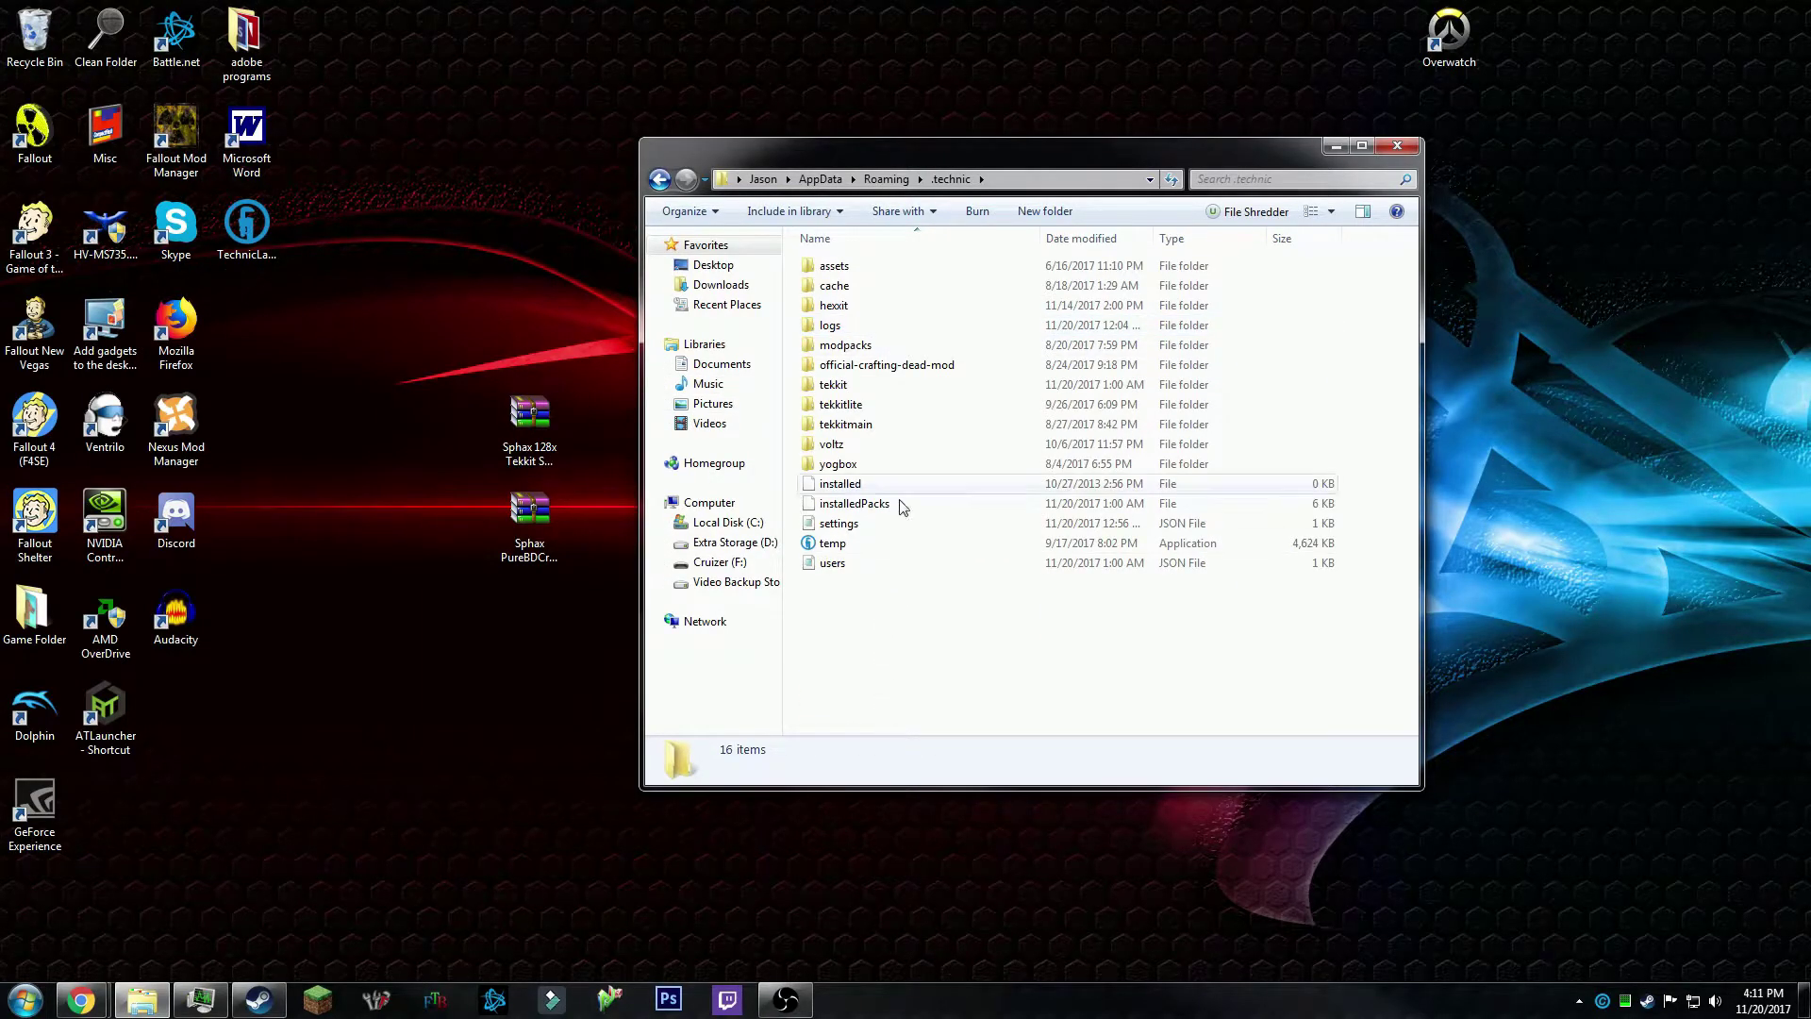
pyautogui.moveTo(893, 386)
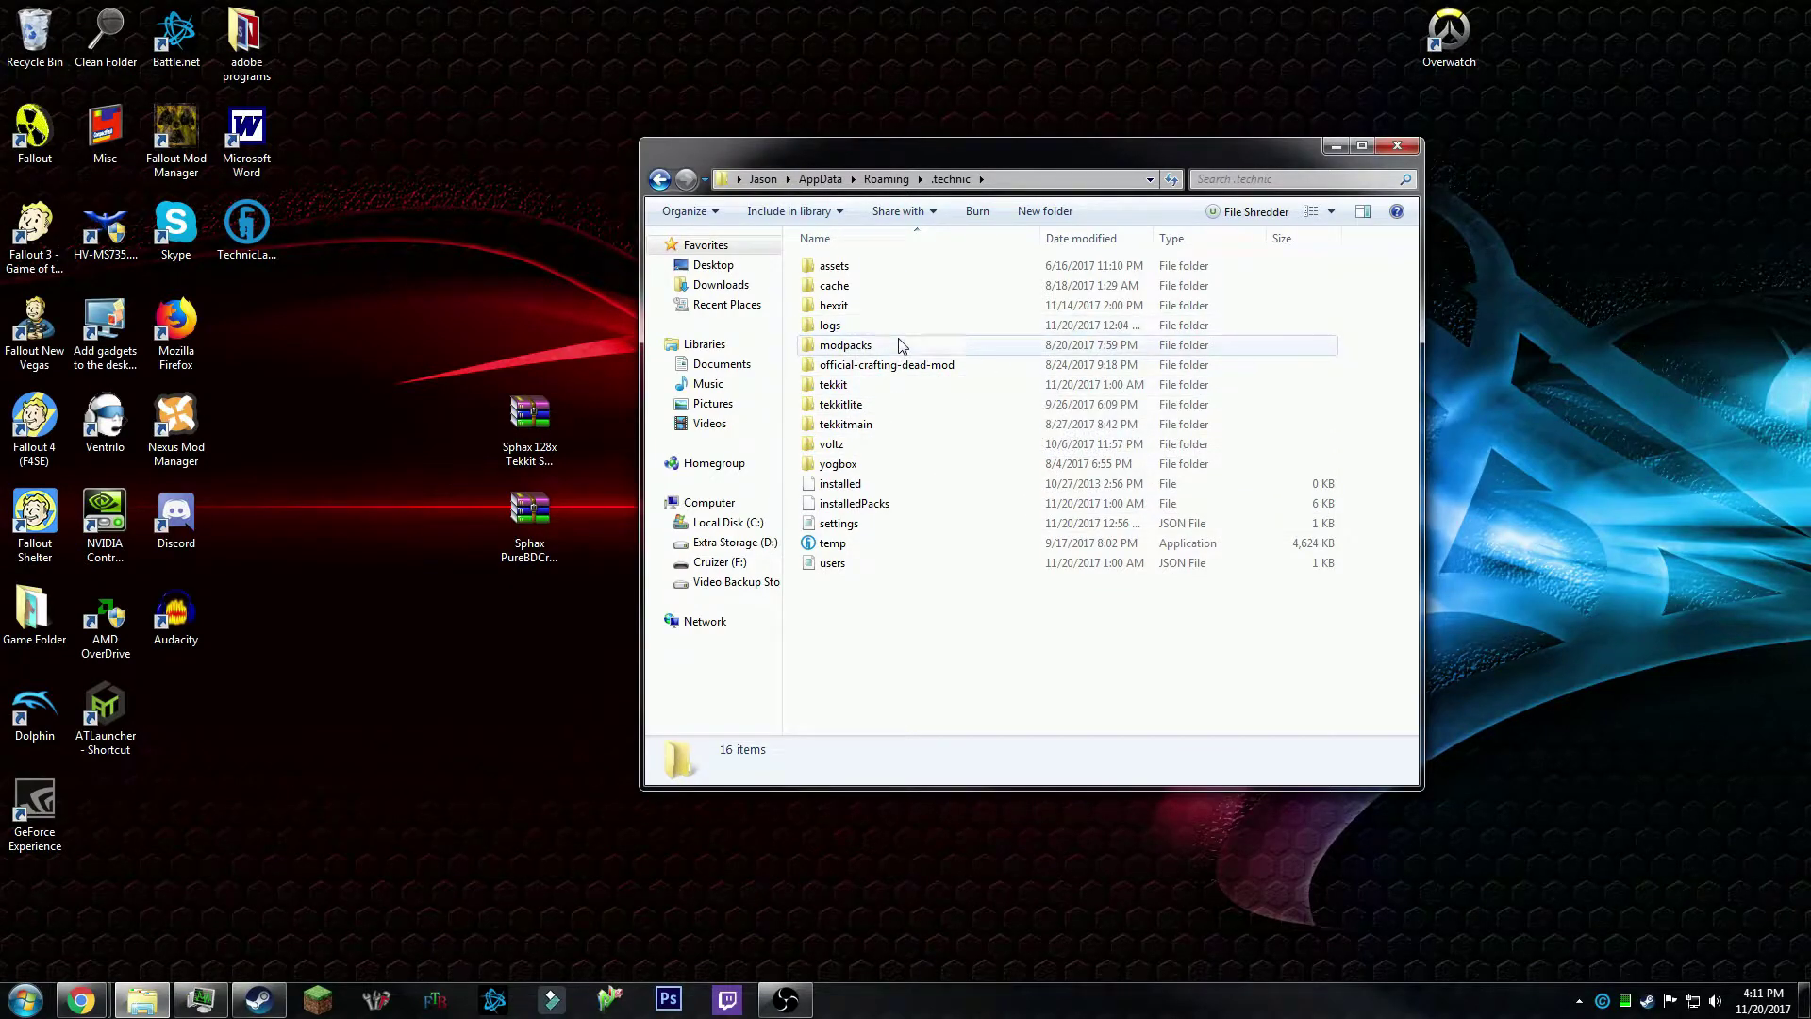
pyautogui.doubleClick(836, 384)
pyautogui.doubleClick(865, 522)
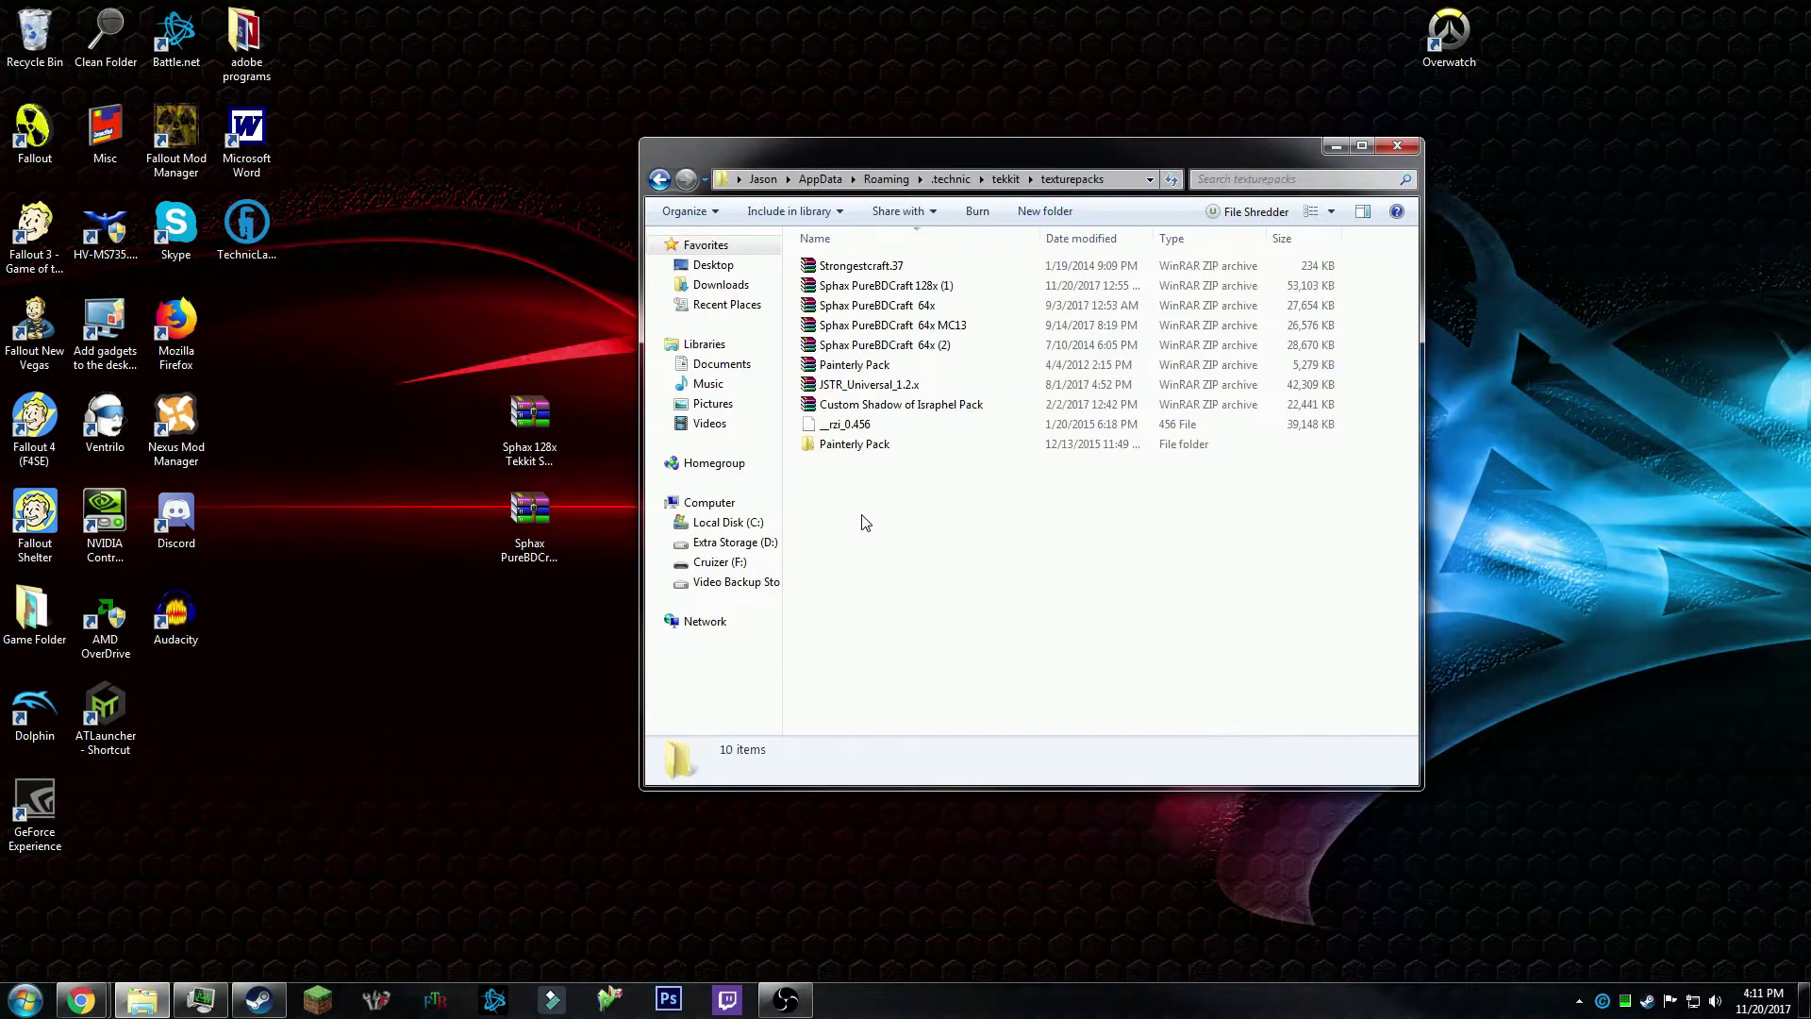
pyautogui.click(526, 514)
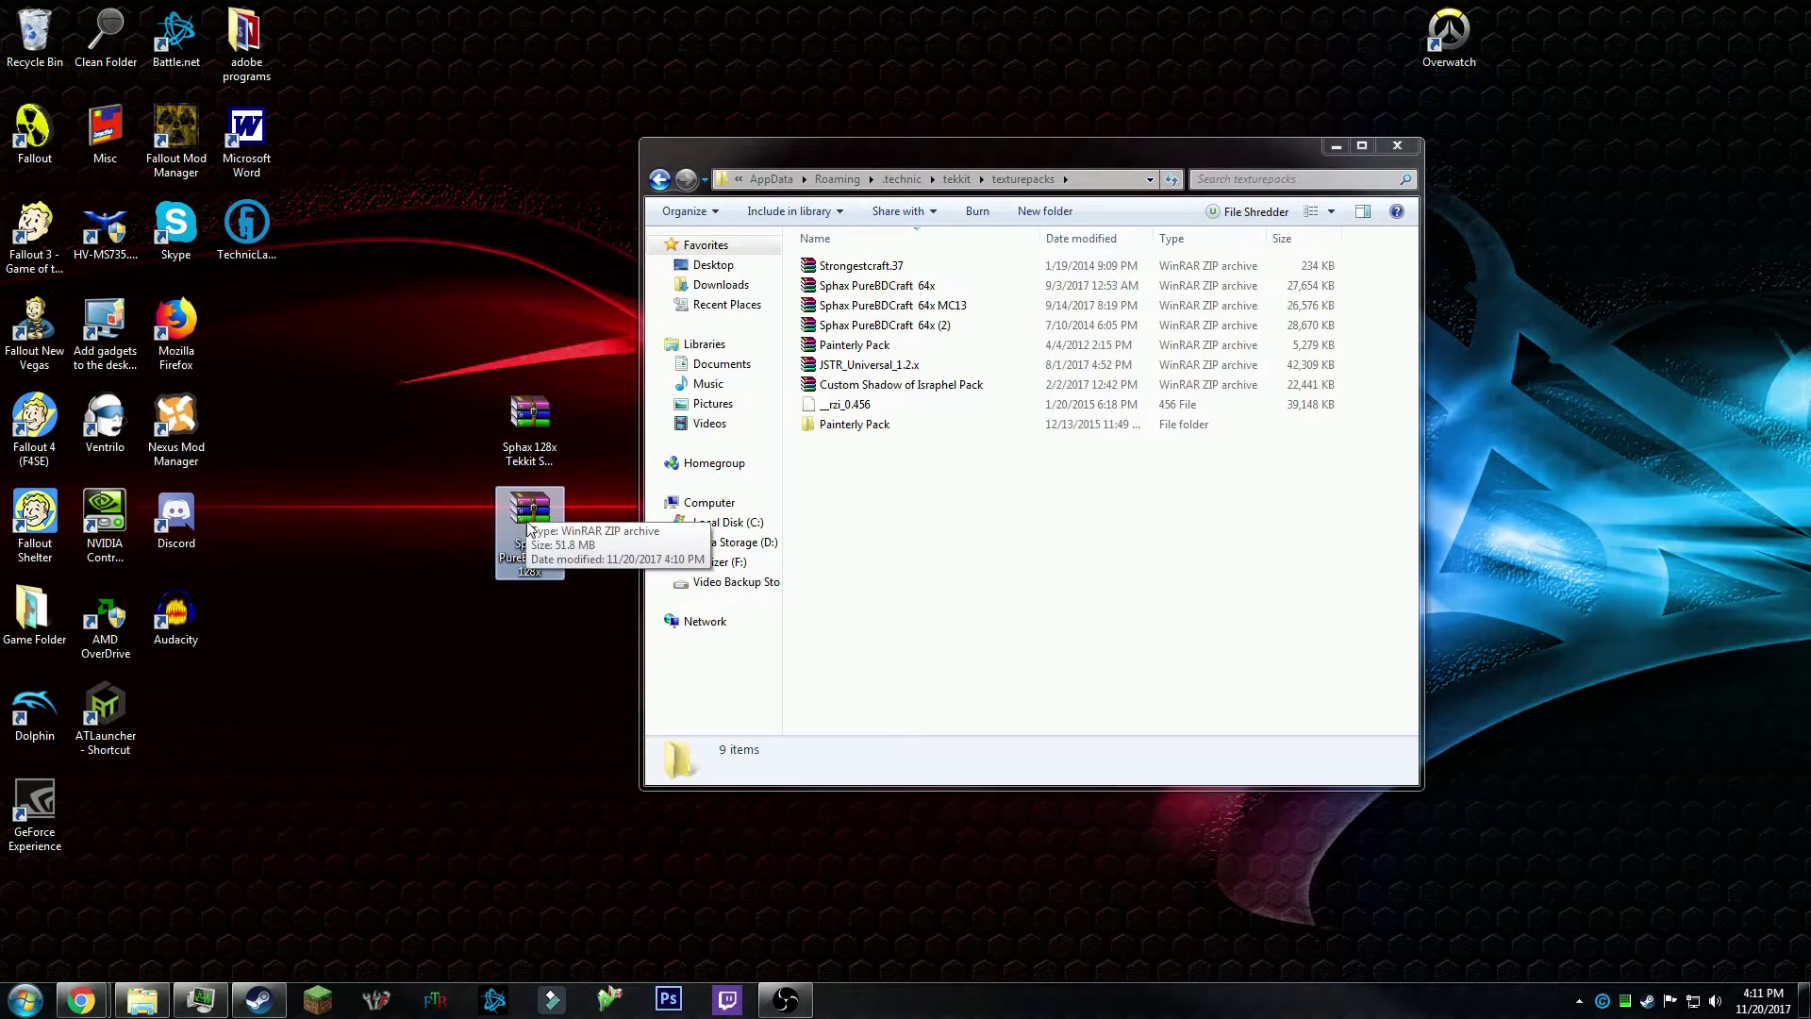
pyautogui.moveTo(528, 530); pyautogui.dragTo(959, 557)
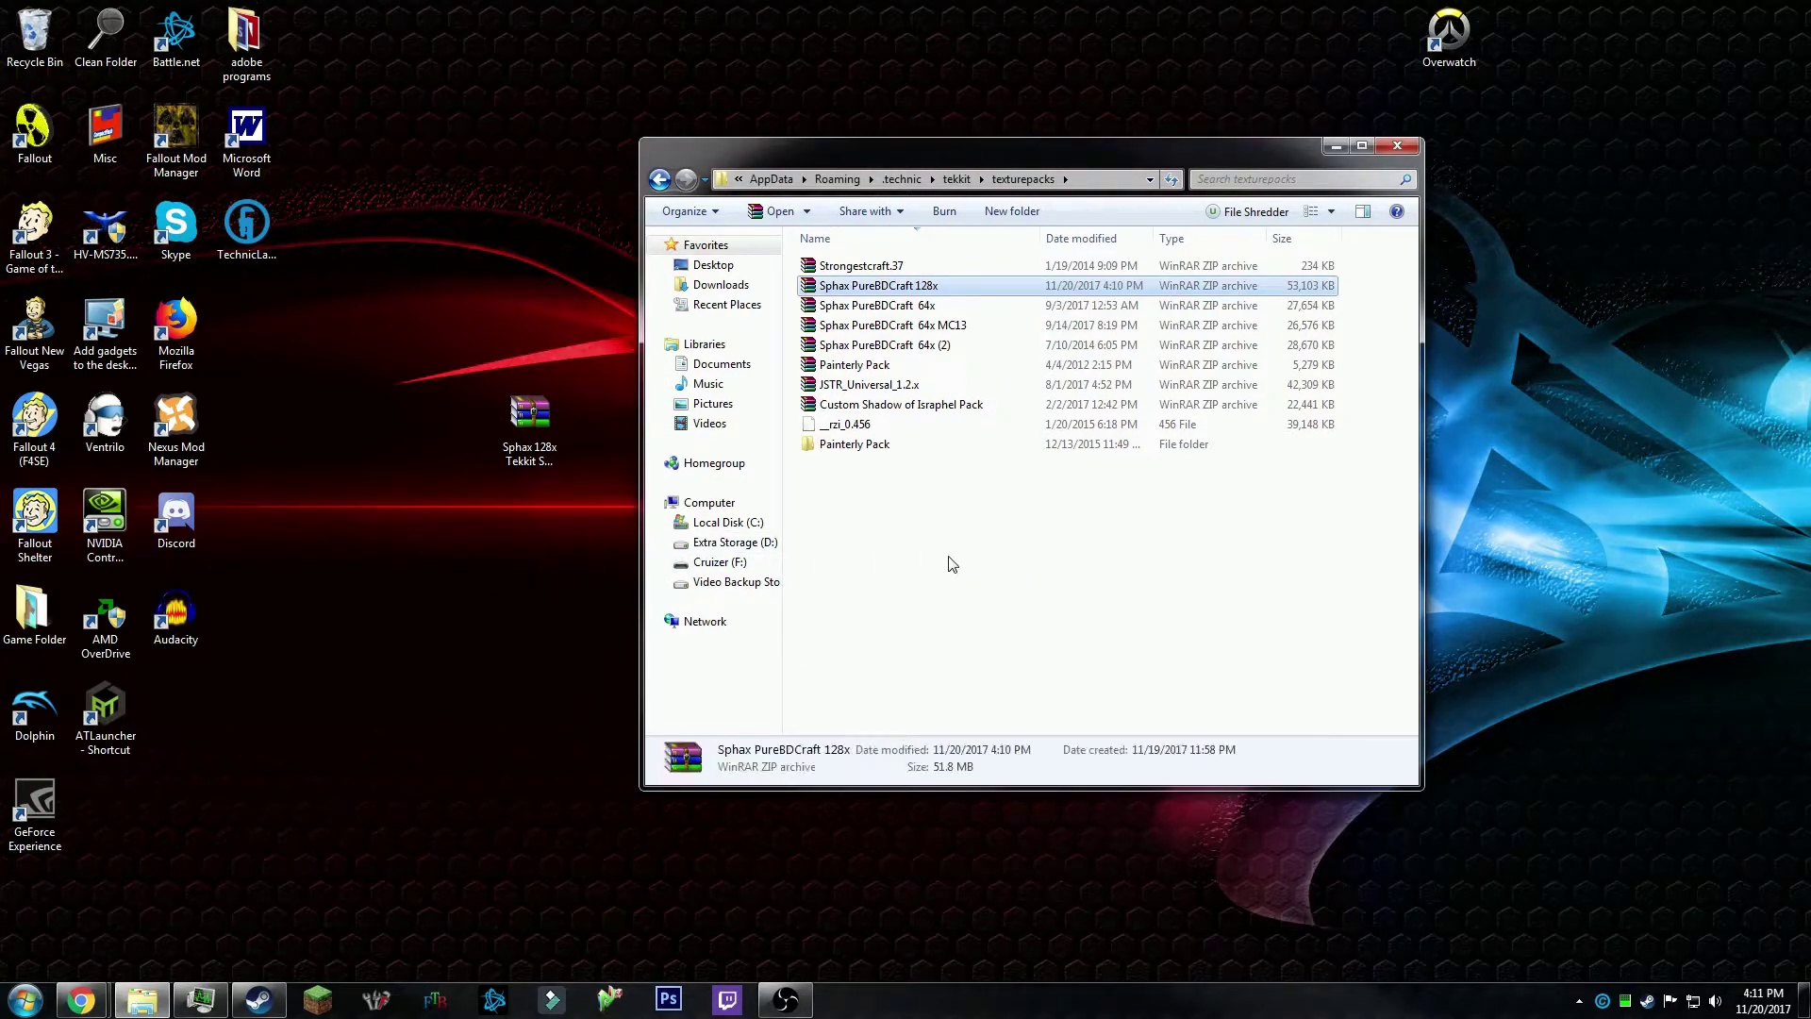
# Hide the texturepacks window and delete the Sphax 128x Tekkit SMP Latest v1.6 zip from the desktop.
pyautogui.click(896, 592)
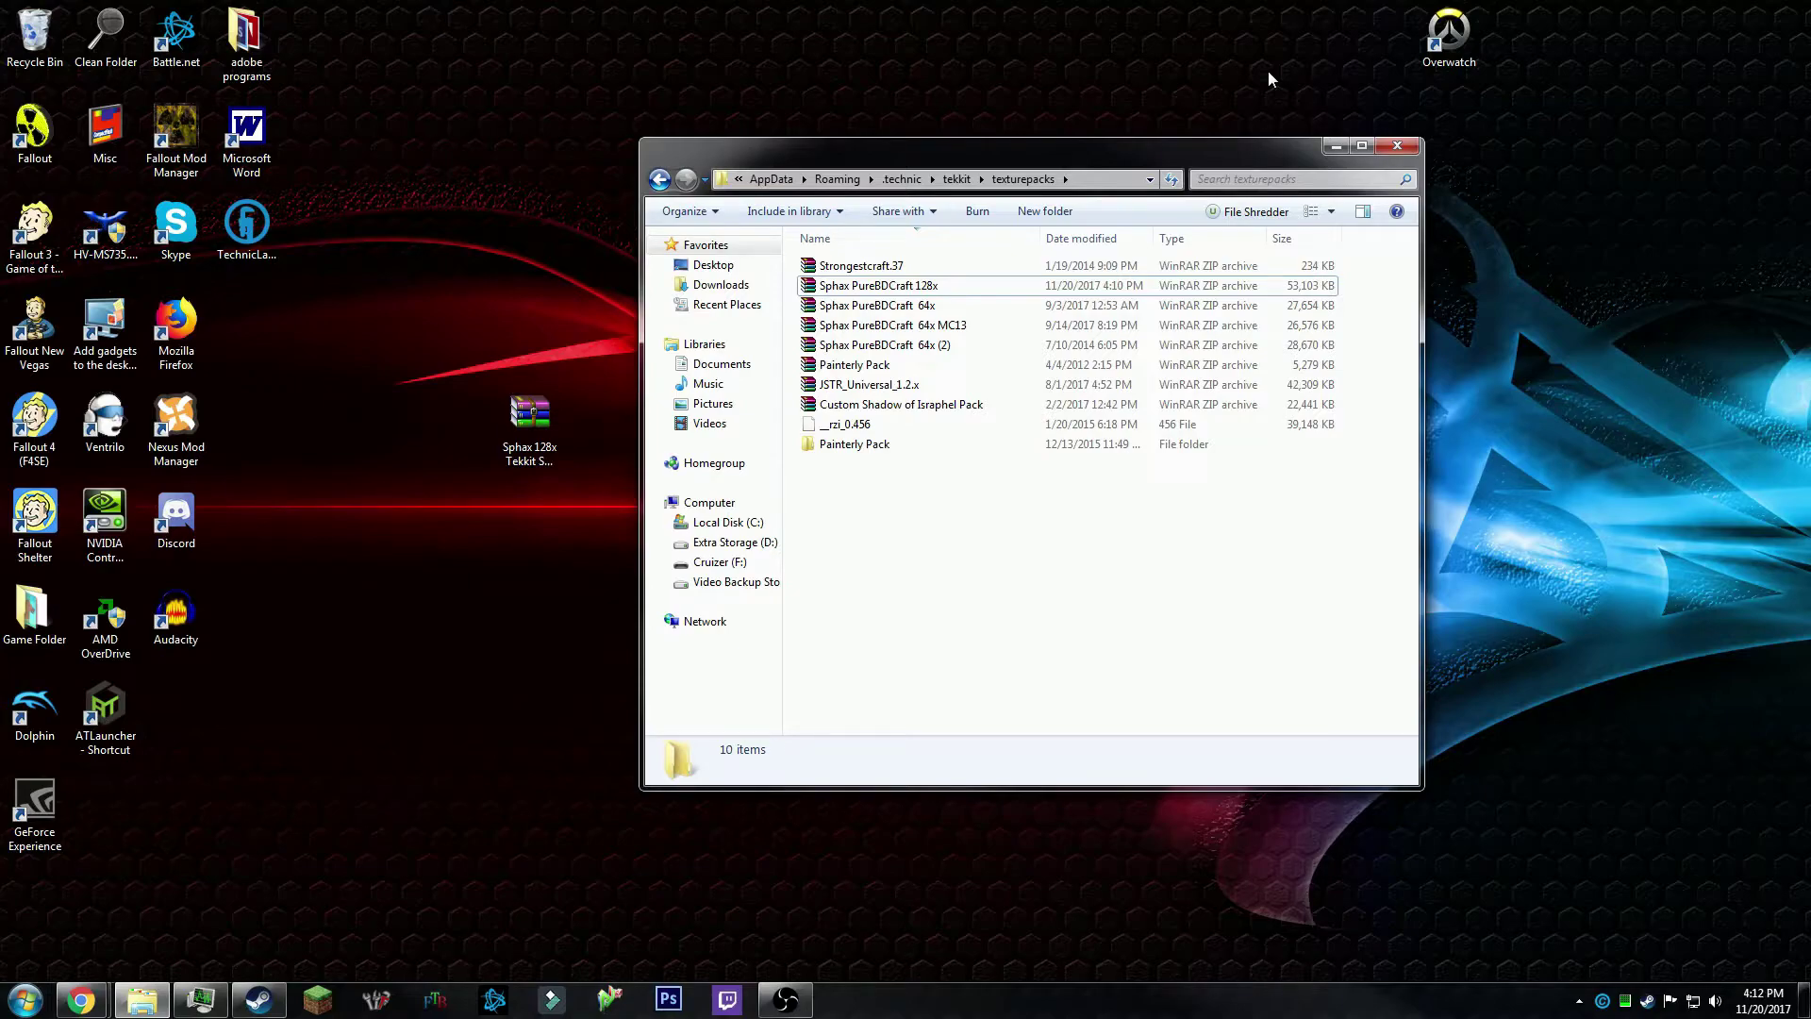
pyautogui.click(1336, 146)
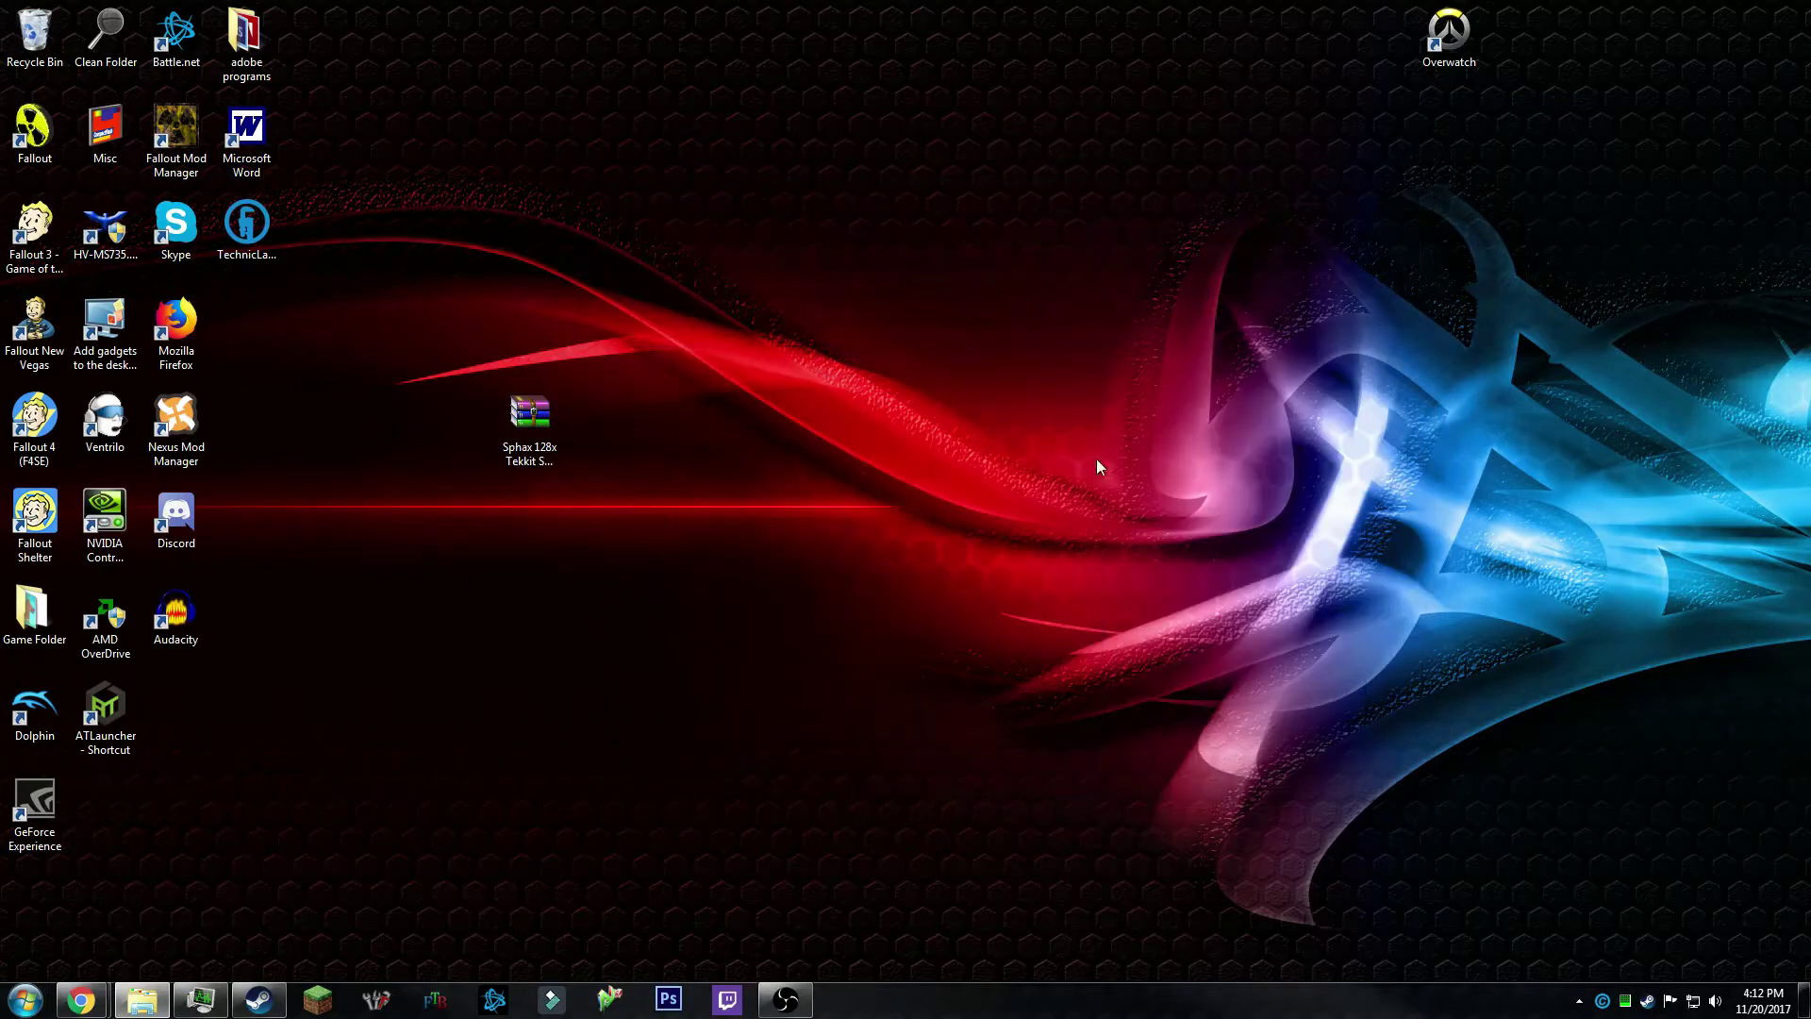
pyautogui.moveTo(494, 459); pyautogui.dragTo(35, 36)
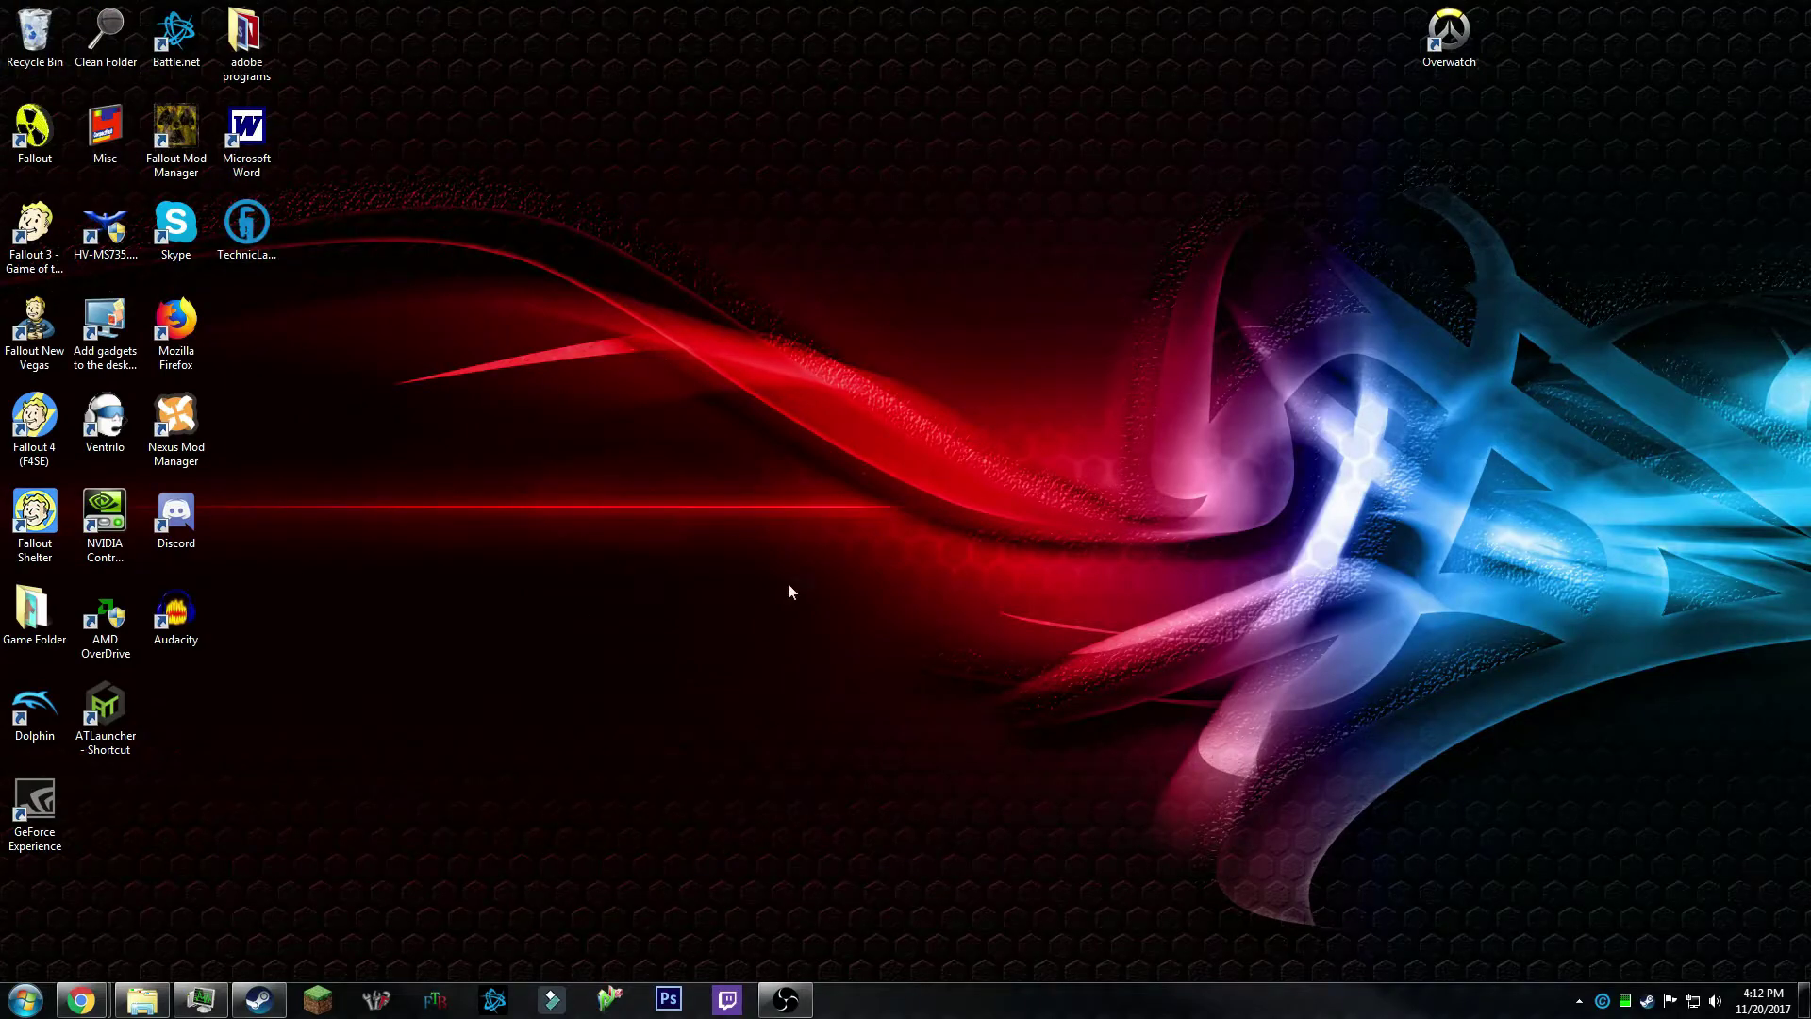
# Start Technic Launcher from its shortcut and play the Tekkit Classic modpack.
pyautogui.click(247, 227)
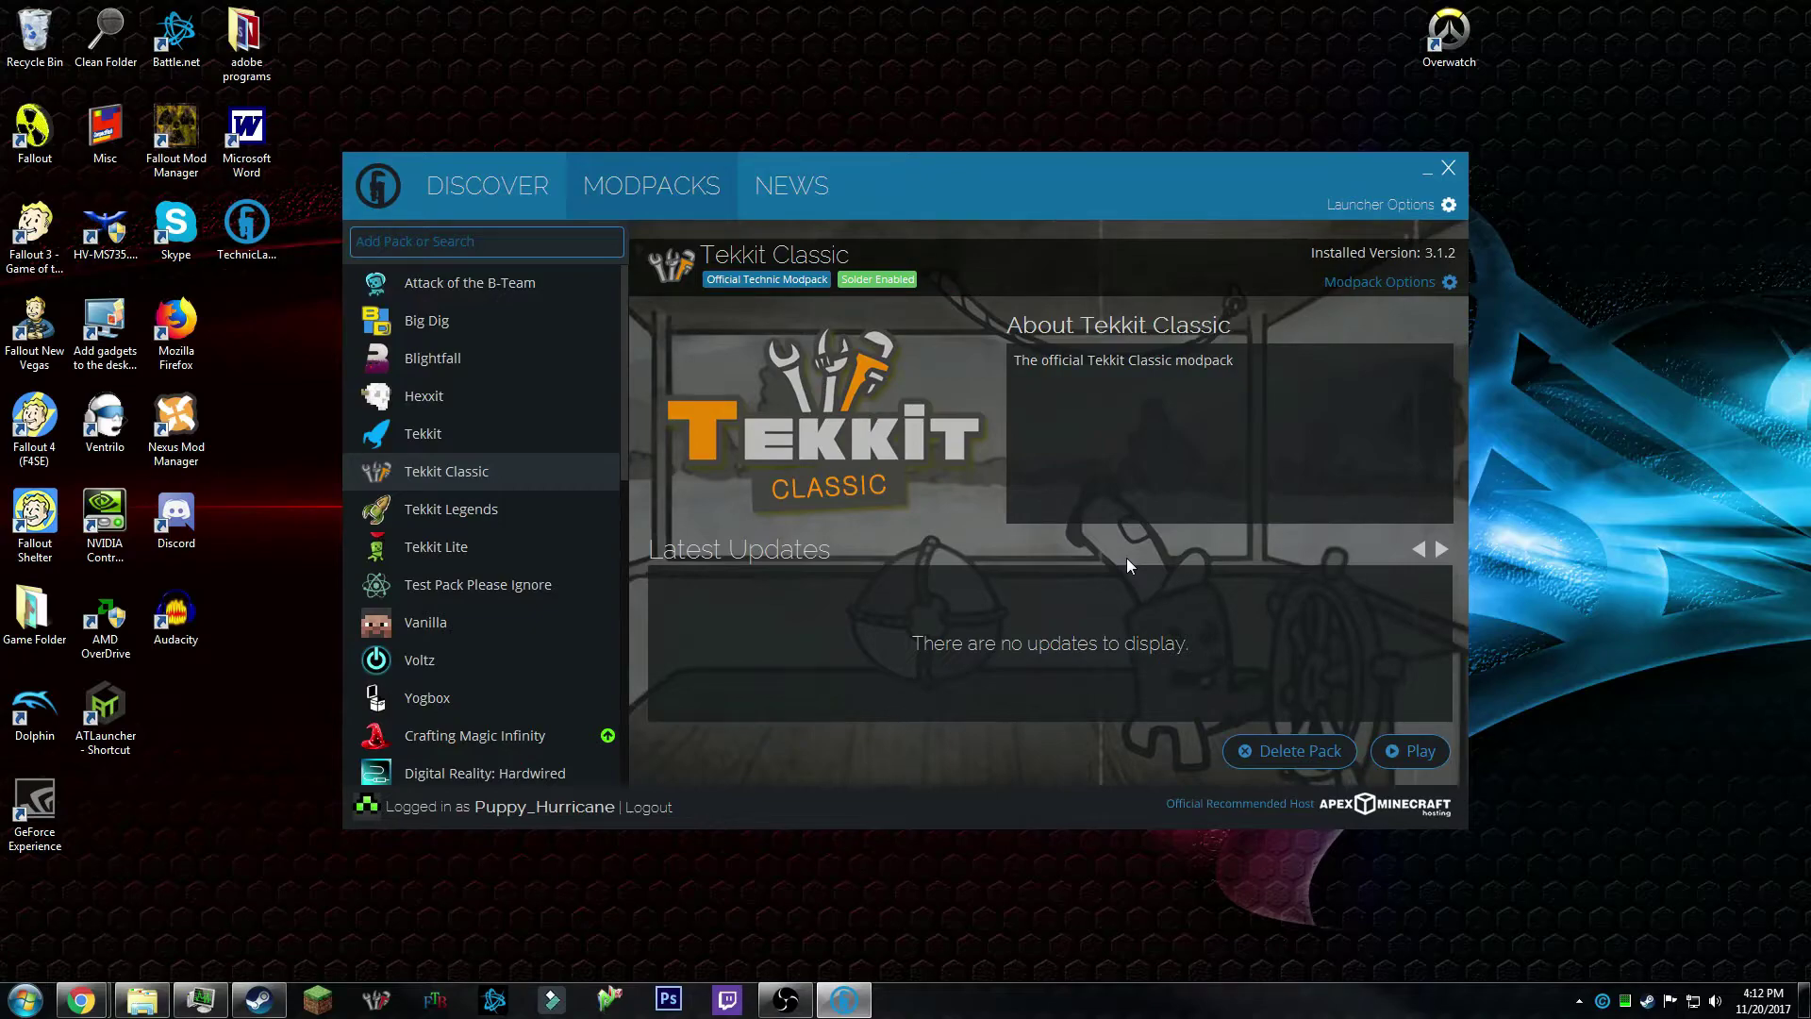
pyautogui.click(1428, 762)
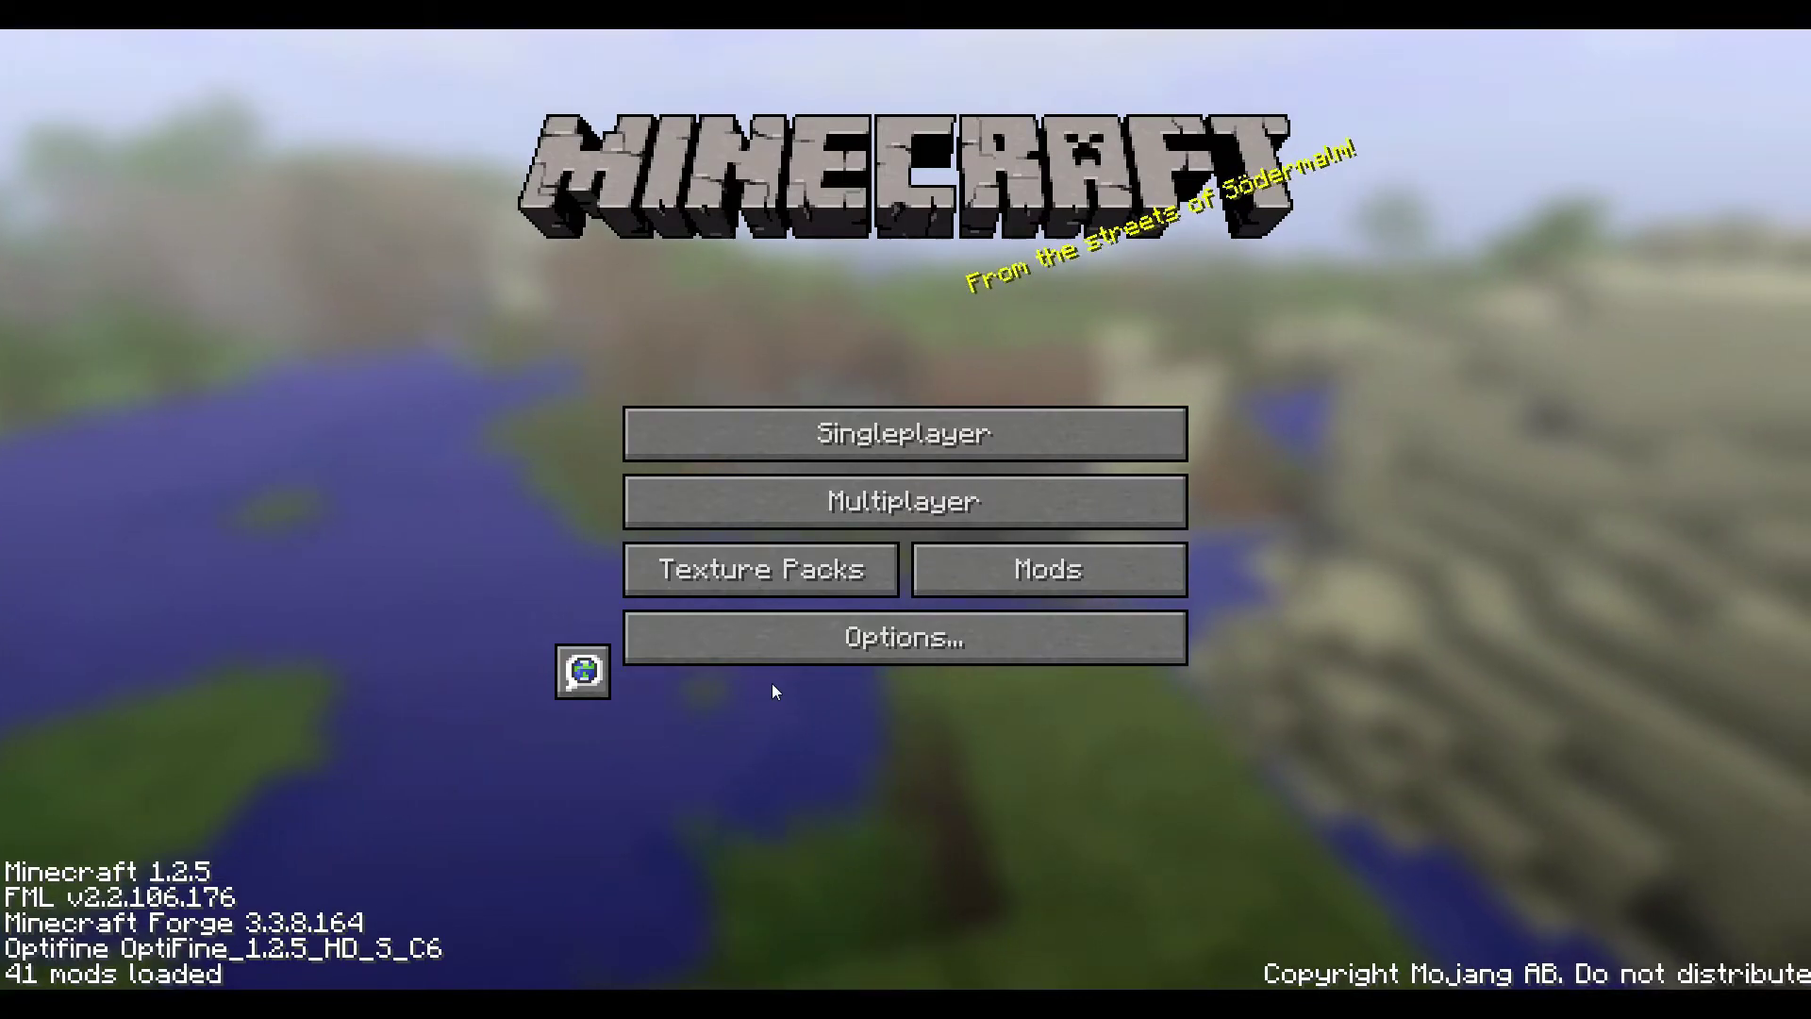
# Choose Sphax PureBDCraft 128x.zip in the Texture Packs list and return to the main menu.
pyautogui.click(770, 569)
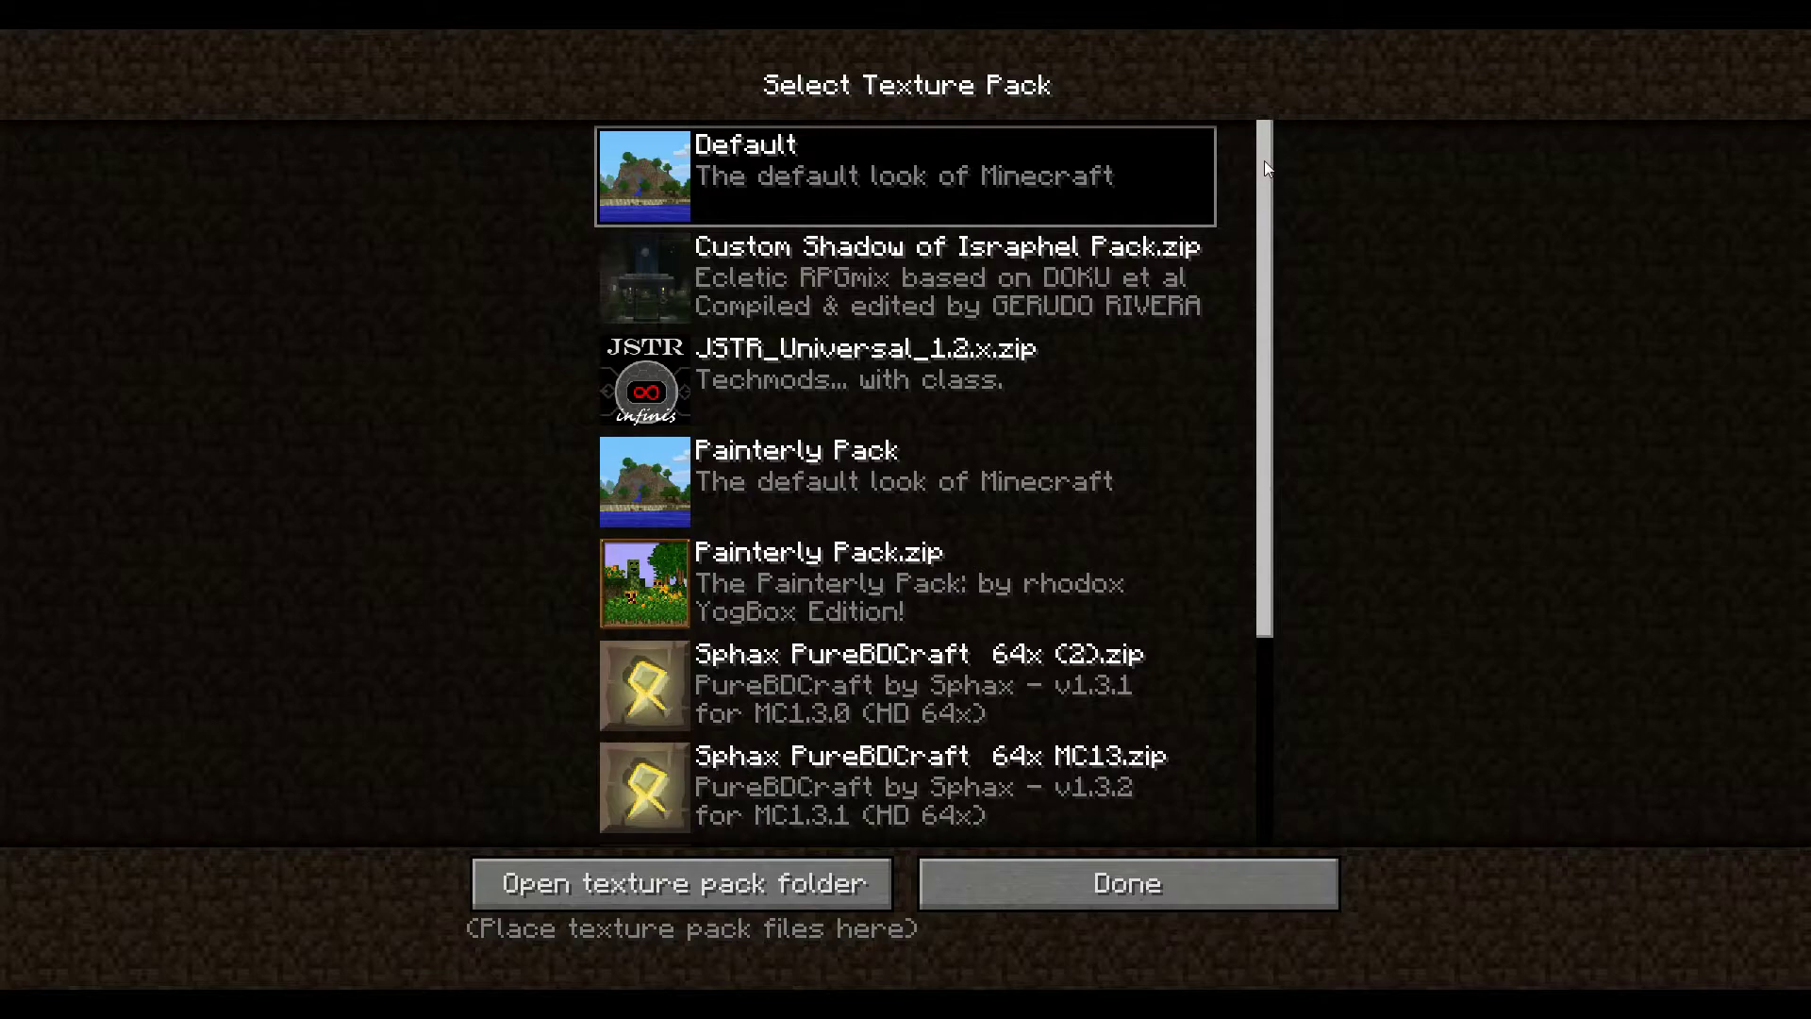
pyautogui.moveTo(1264, 162); pyautogui.dragTo(1240, 442)
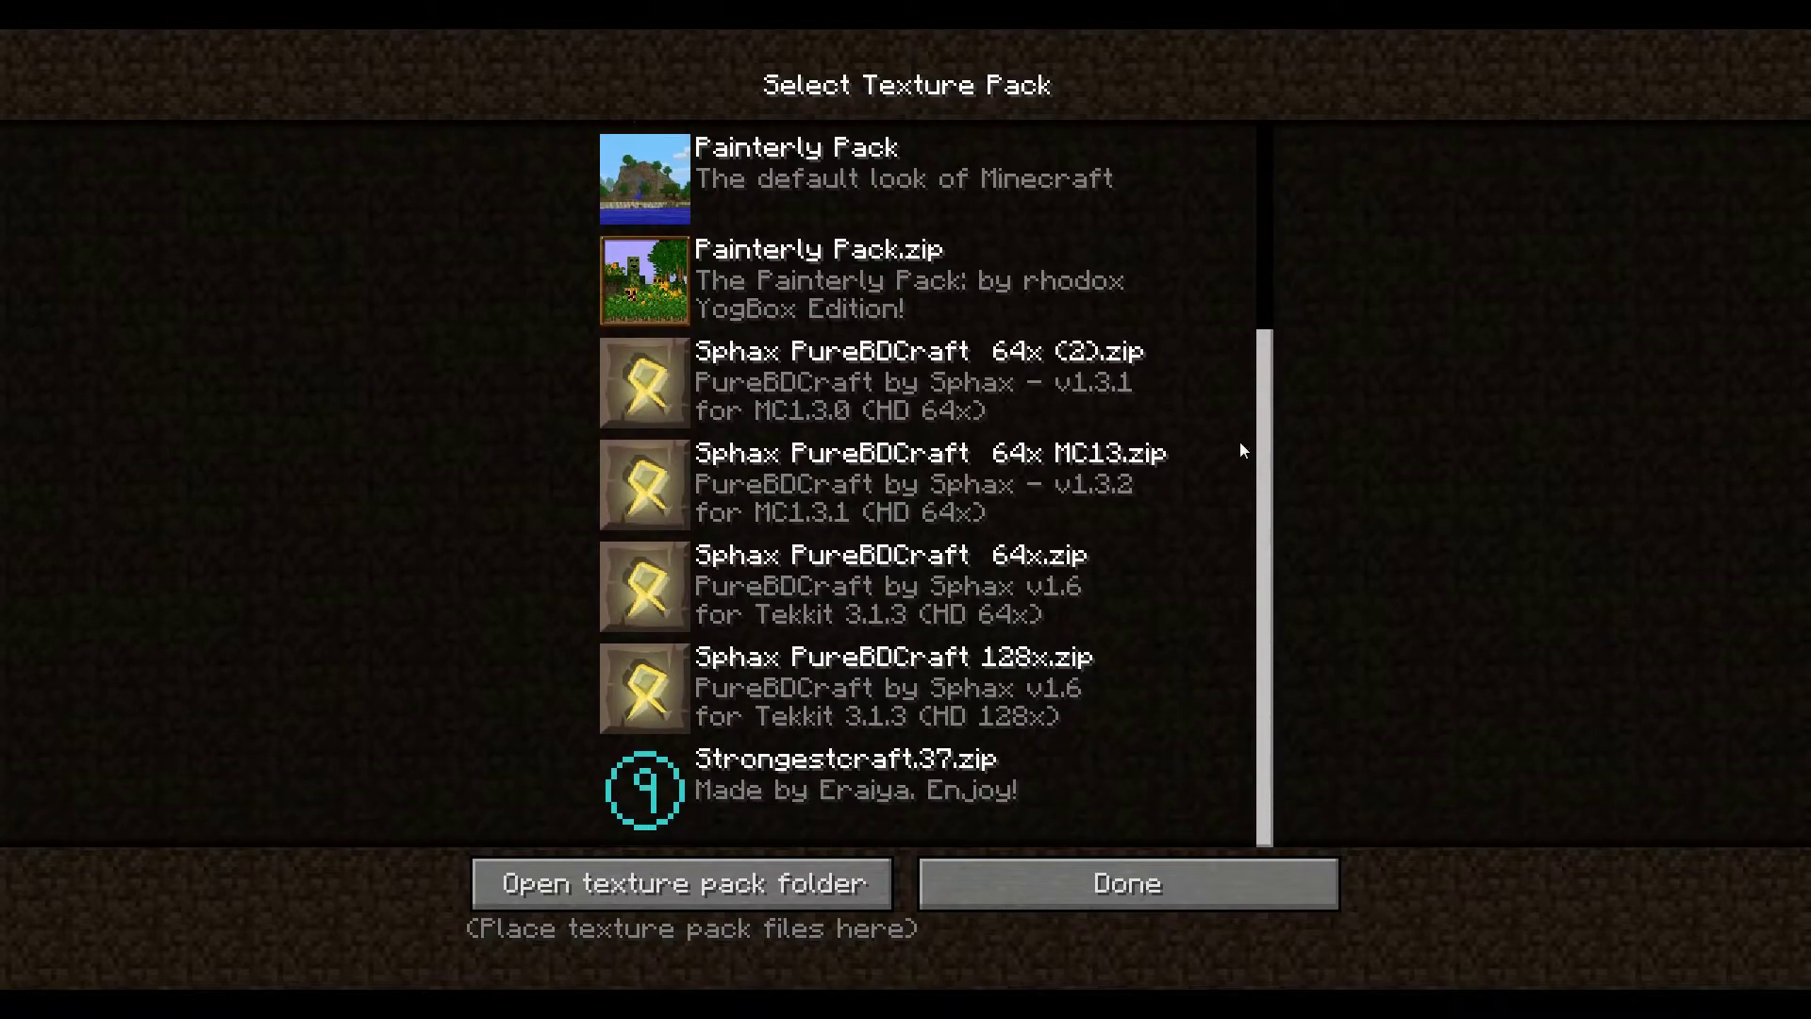
pyautogui.click(863, 673)
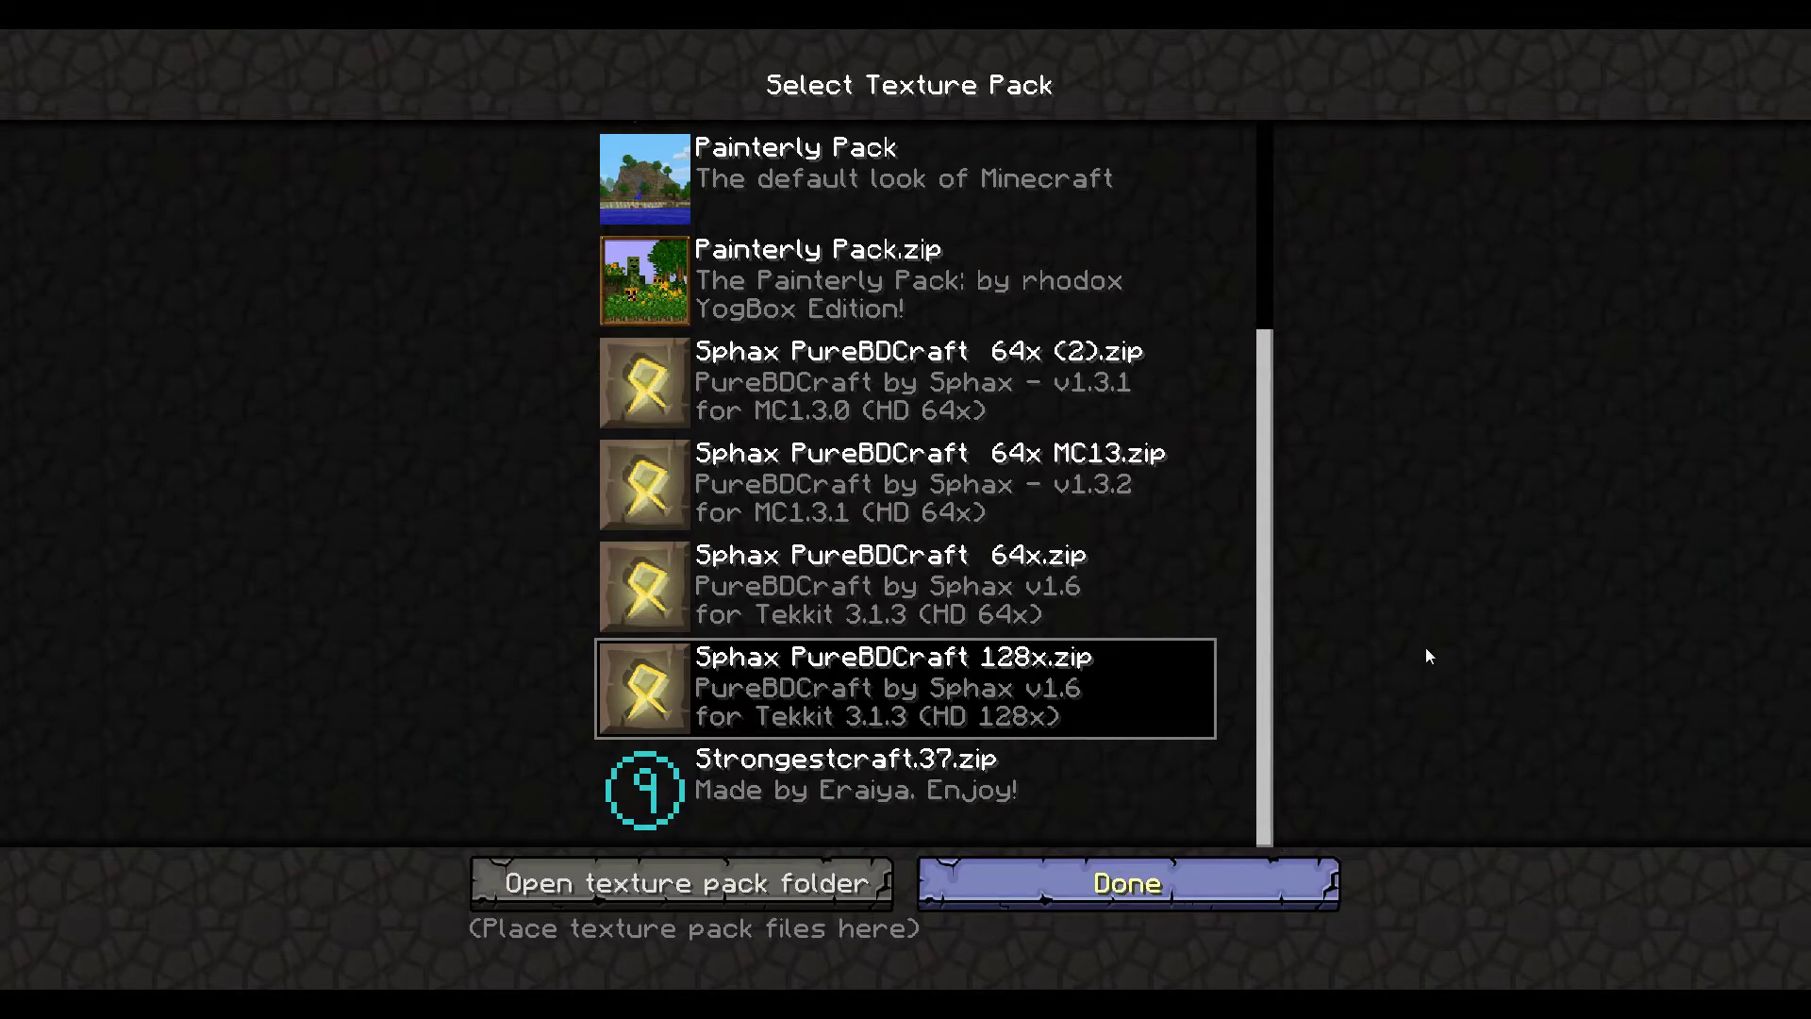
pyautogui.press('Escape')
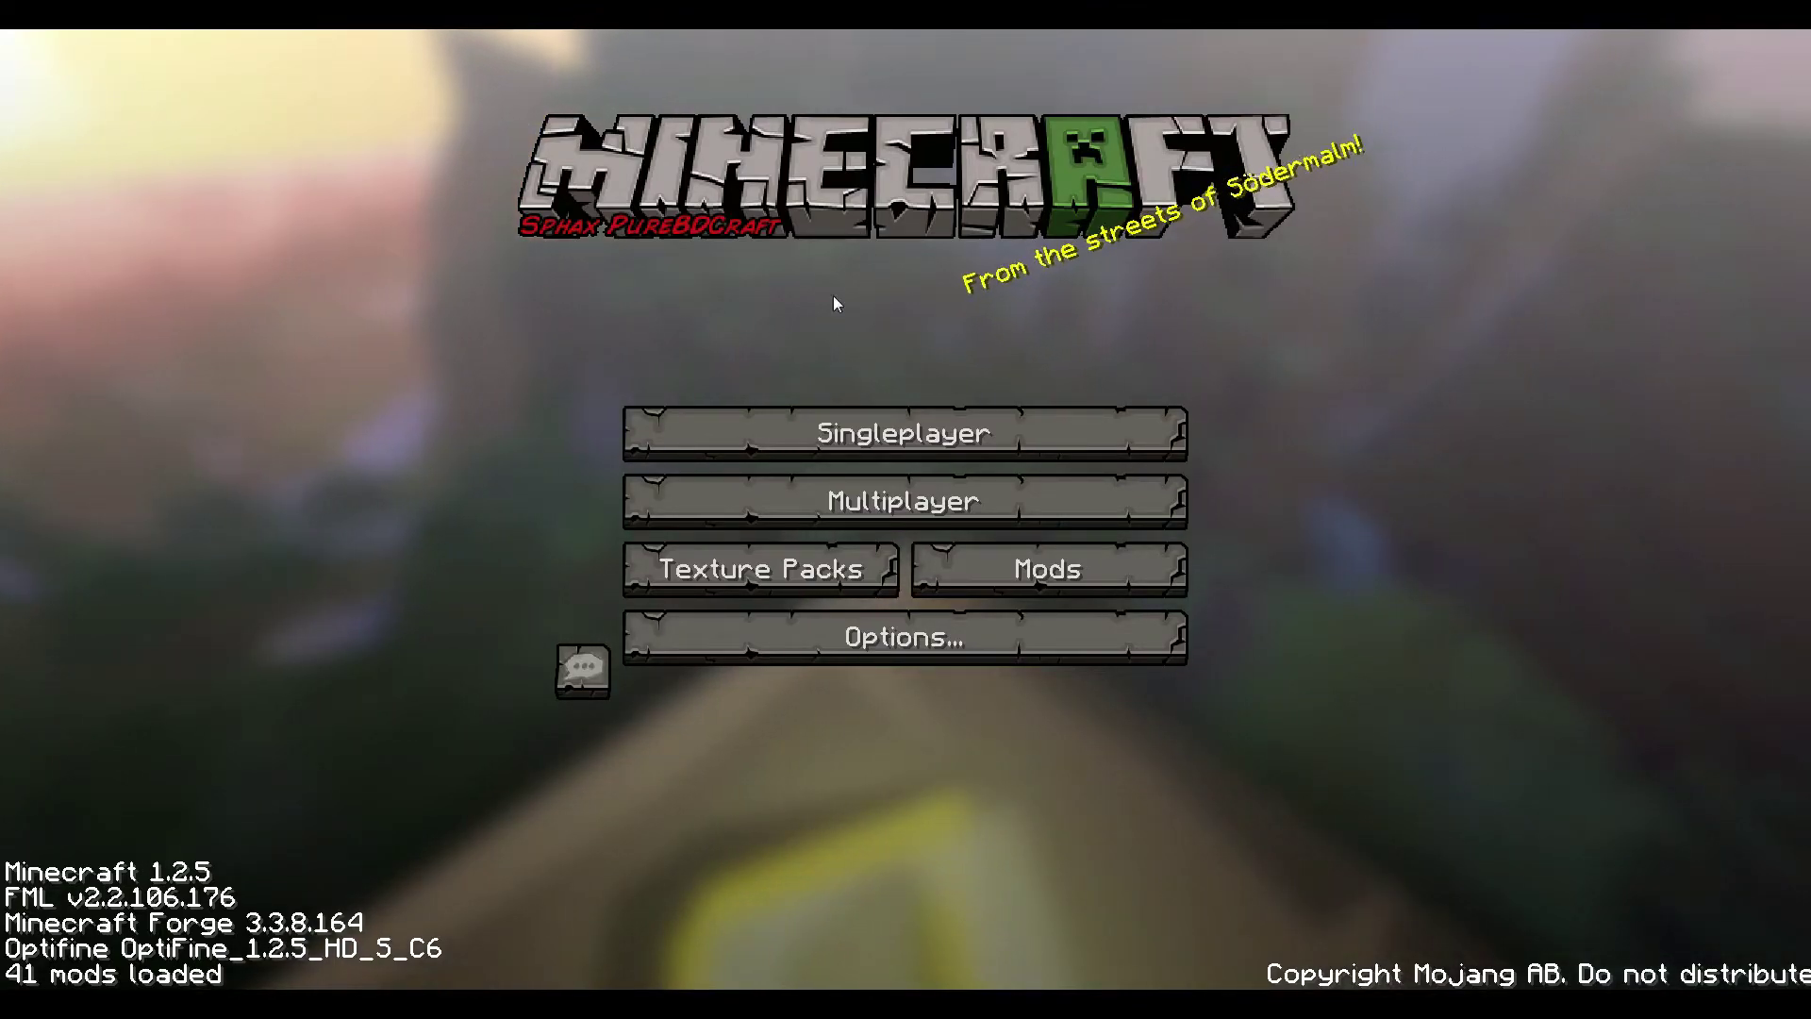
# Load test world 2 from the Singleplayer list and bring up the inventory.
pyautogui.click(761, 436)
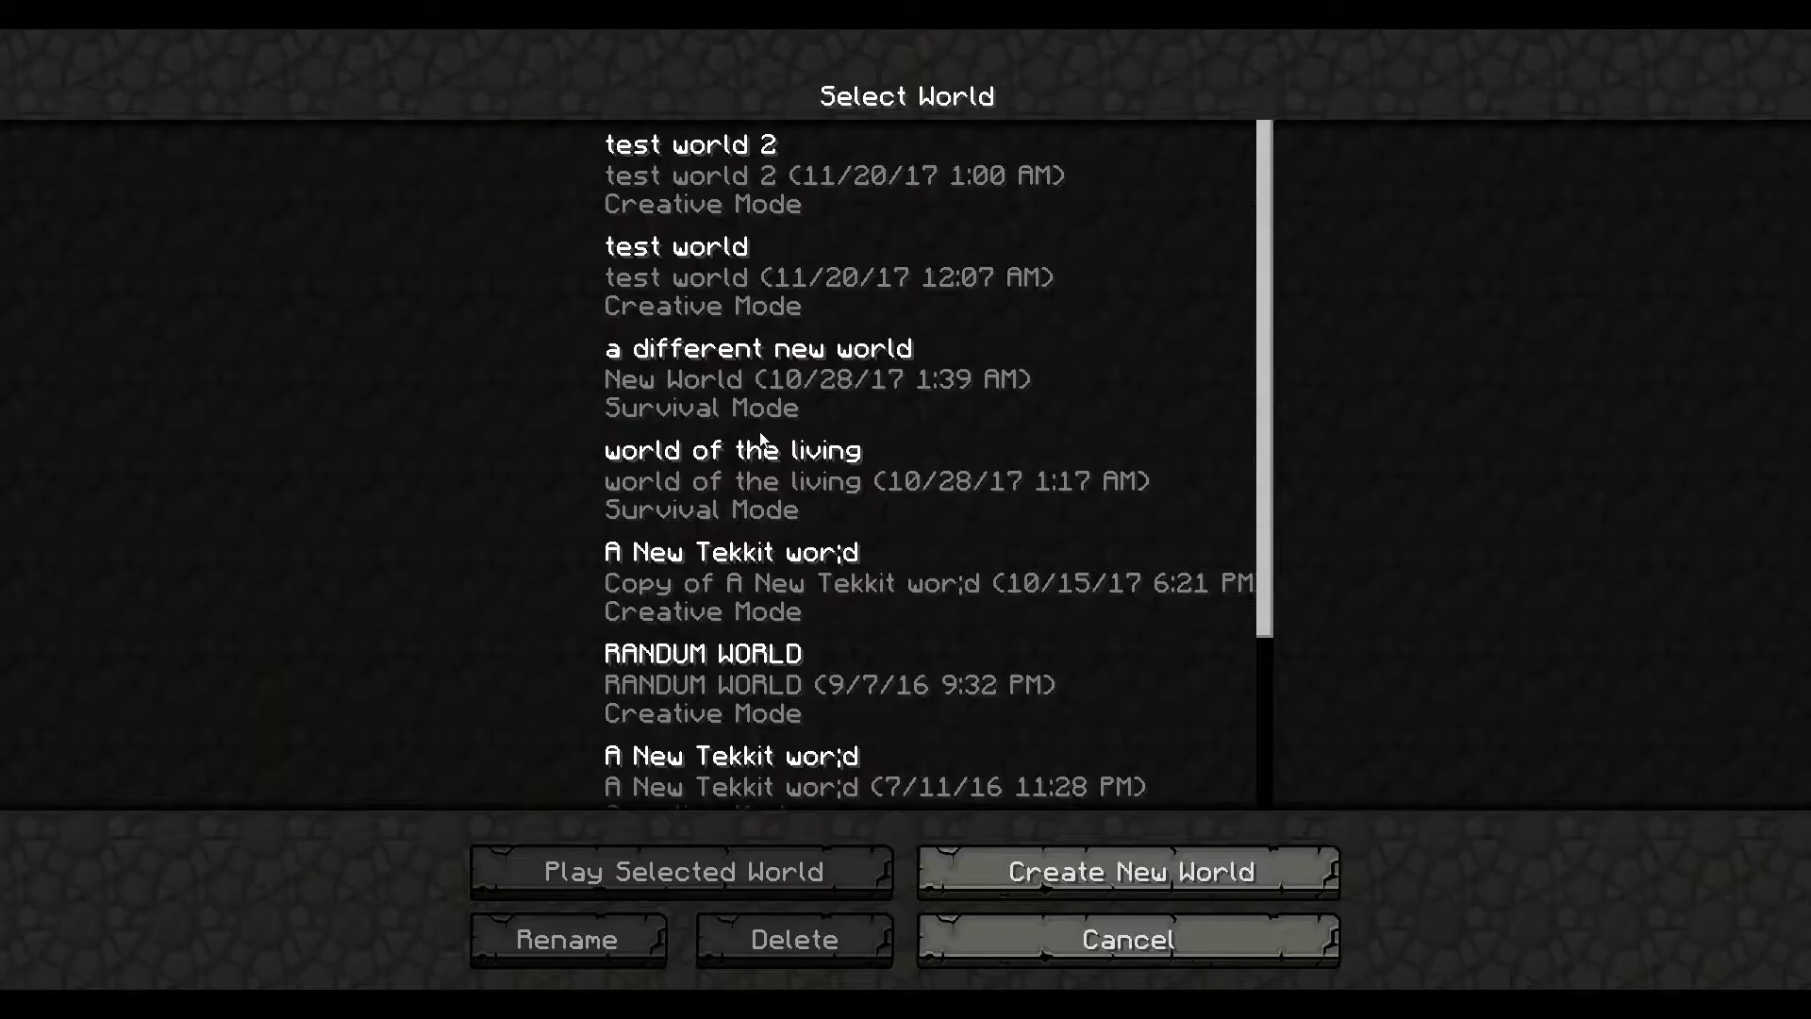
pyautogui.click(669, 162)
pyautogui.click(666, 864)
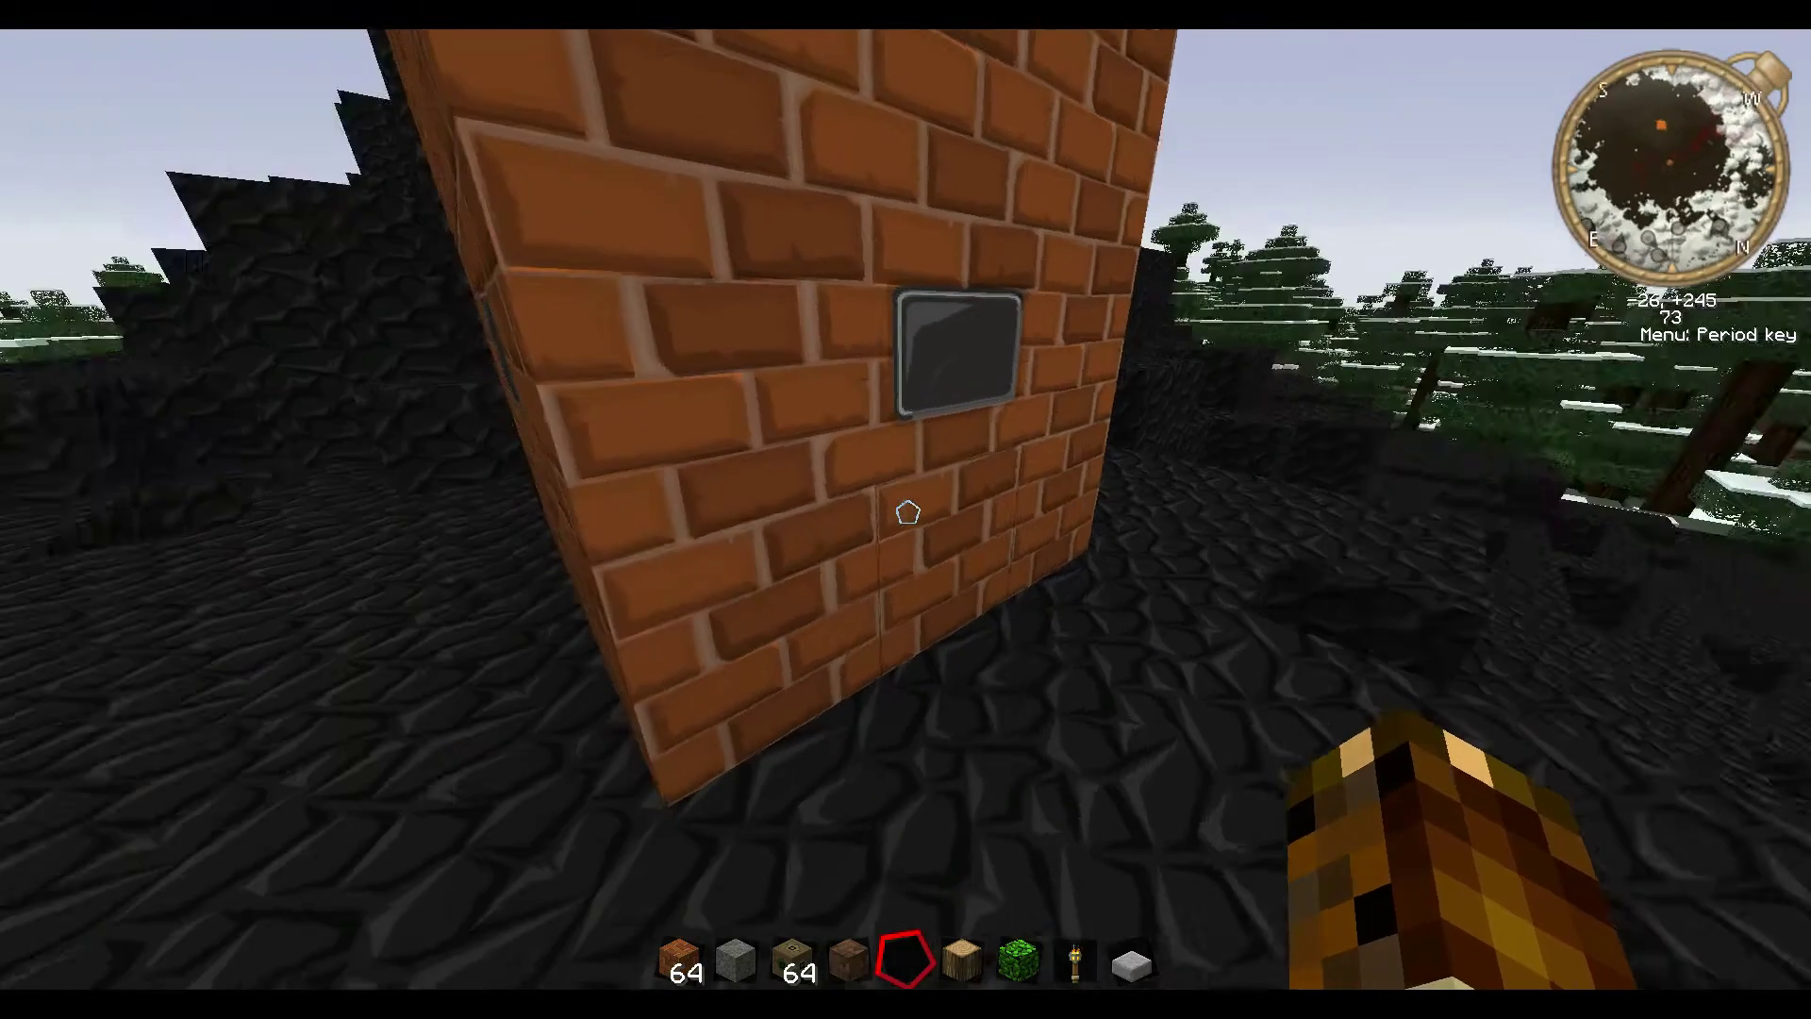
pyautogui.press('e')
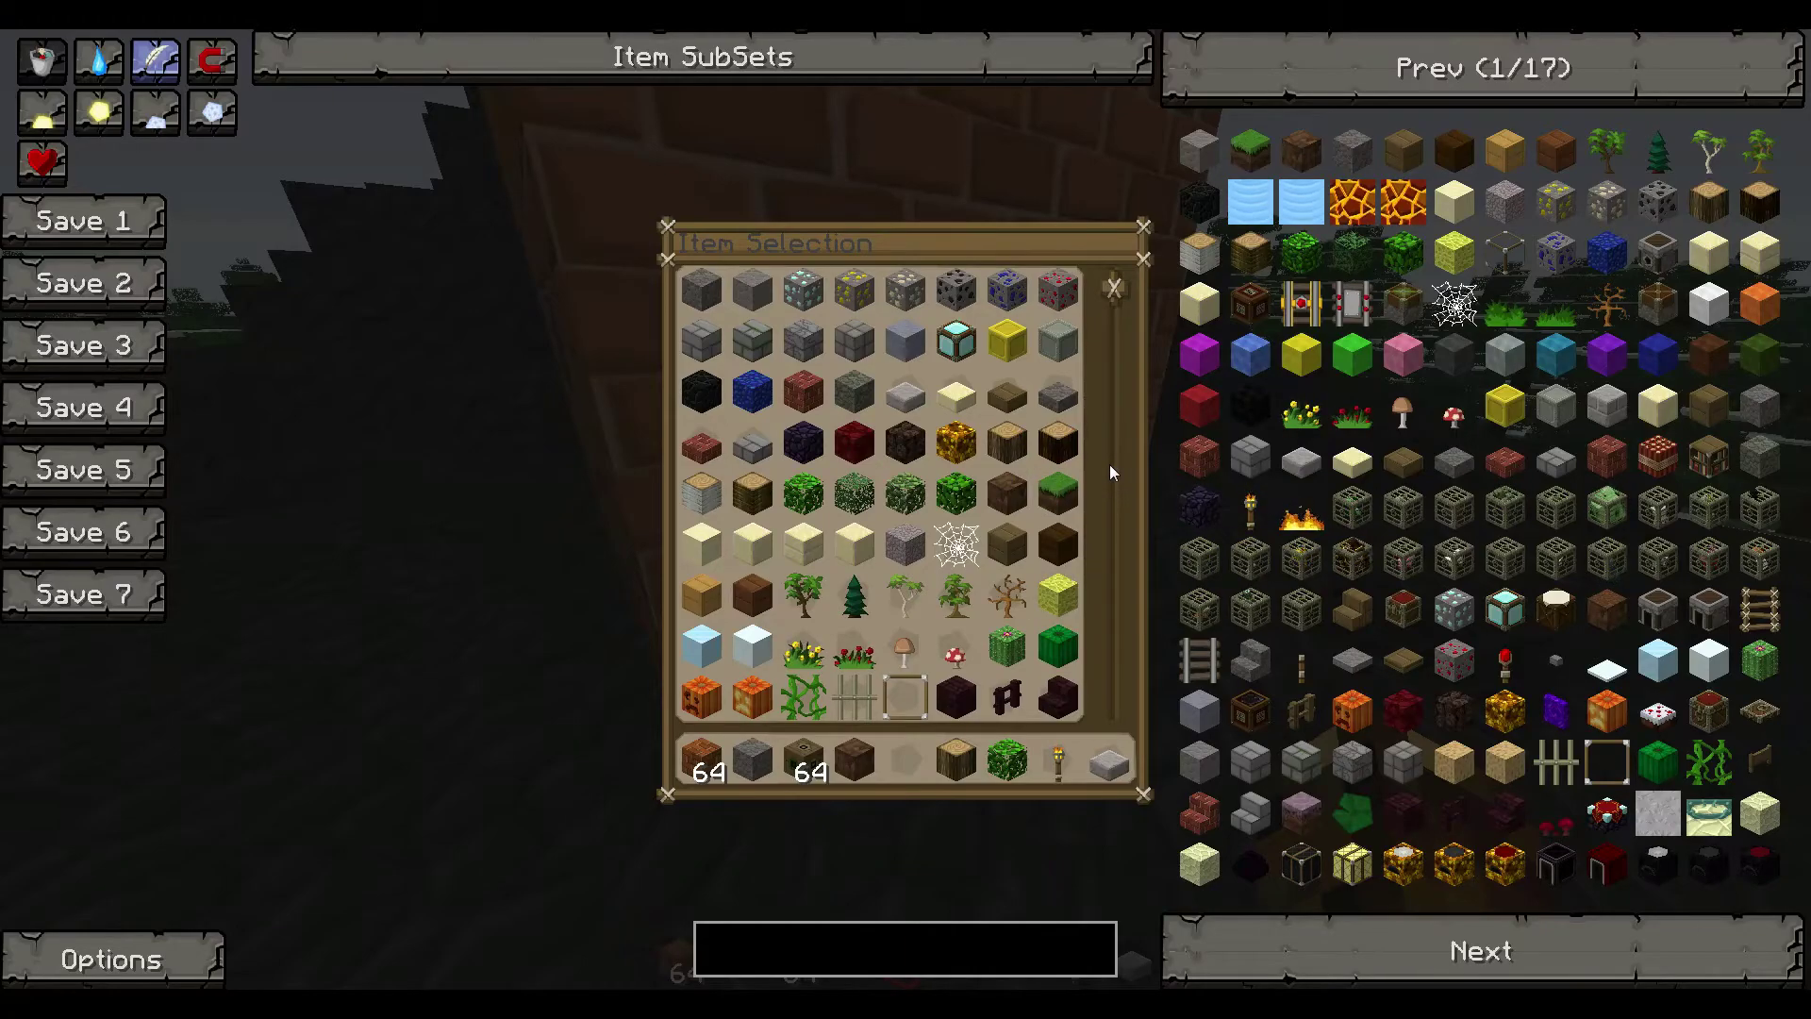
# Page the item list forward to page 12/17, where the retextured rails appear.
pyautogui.click(1203, 953)
pyautogui.click(1203, 948)
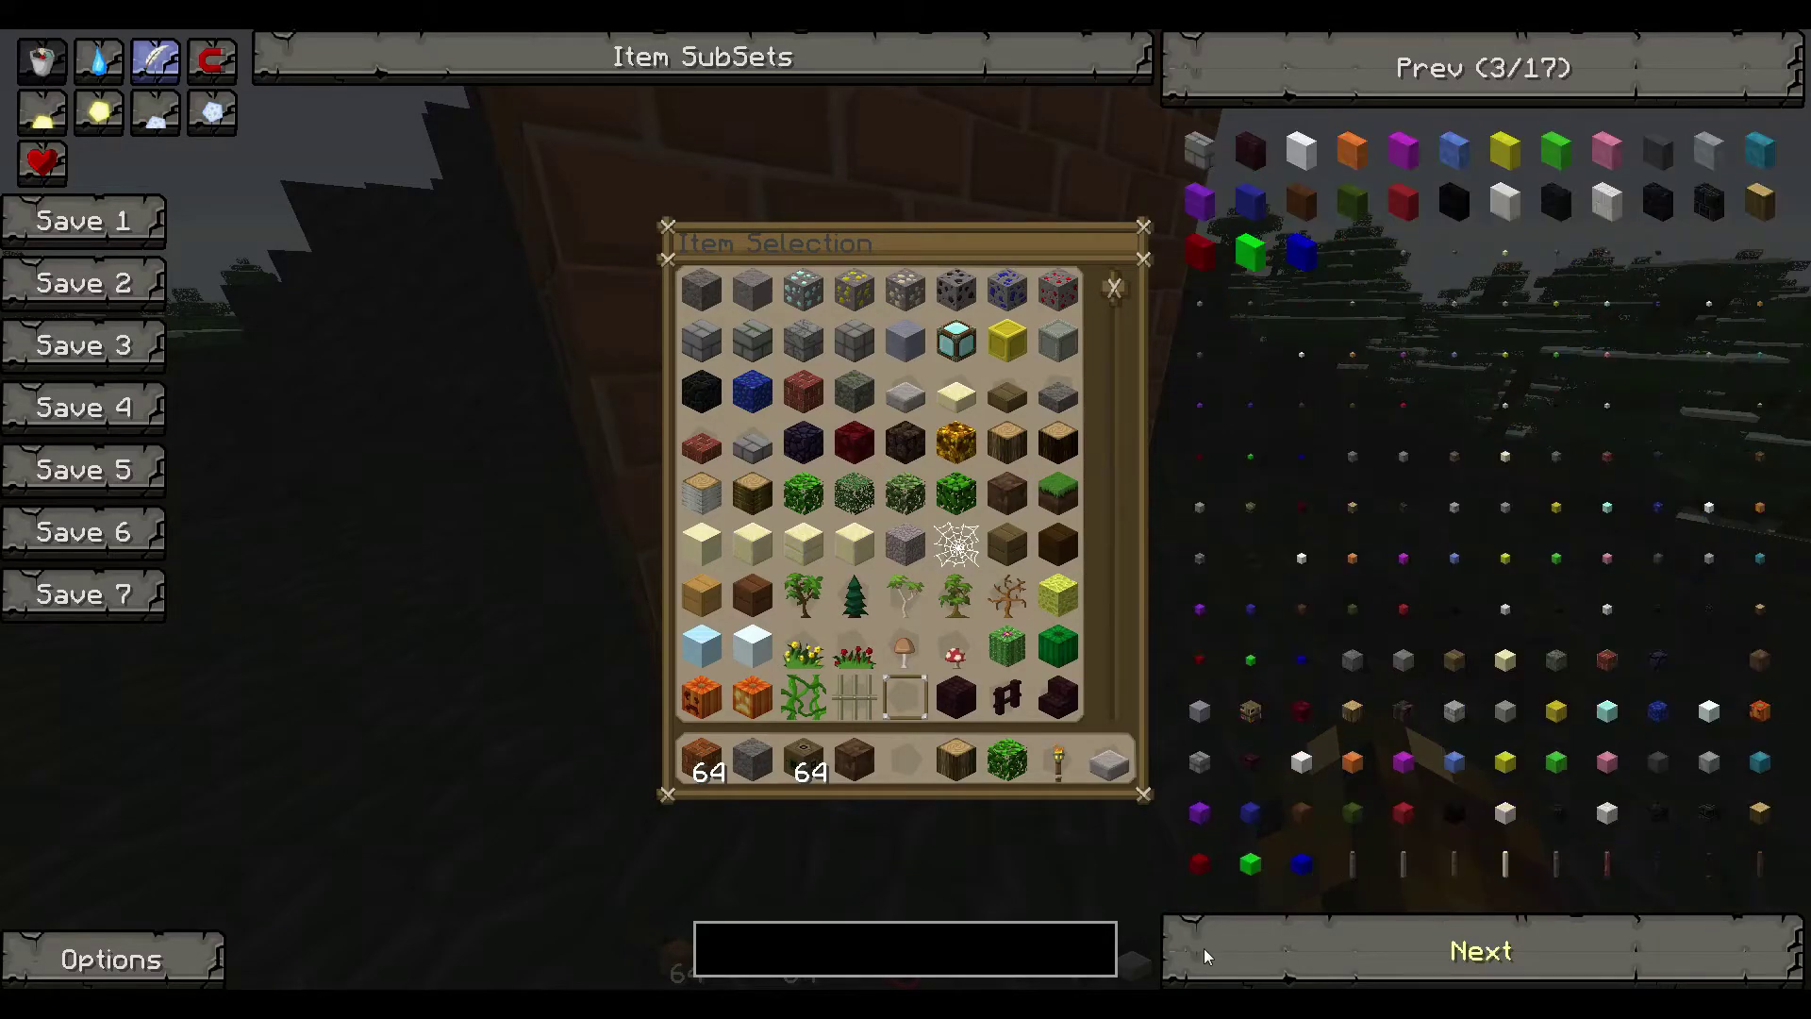
pyautogui.click(1204, 947)
pyautogui.click(1203, 948)
pyautogui.click(1204, 948)
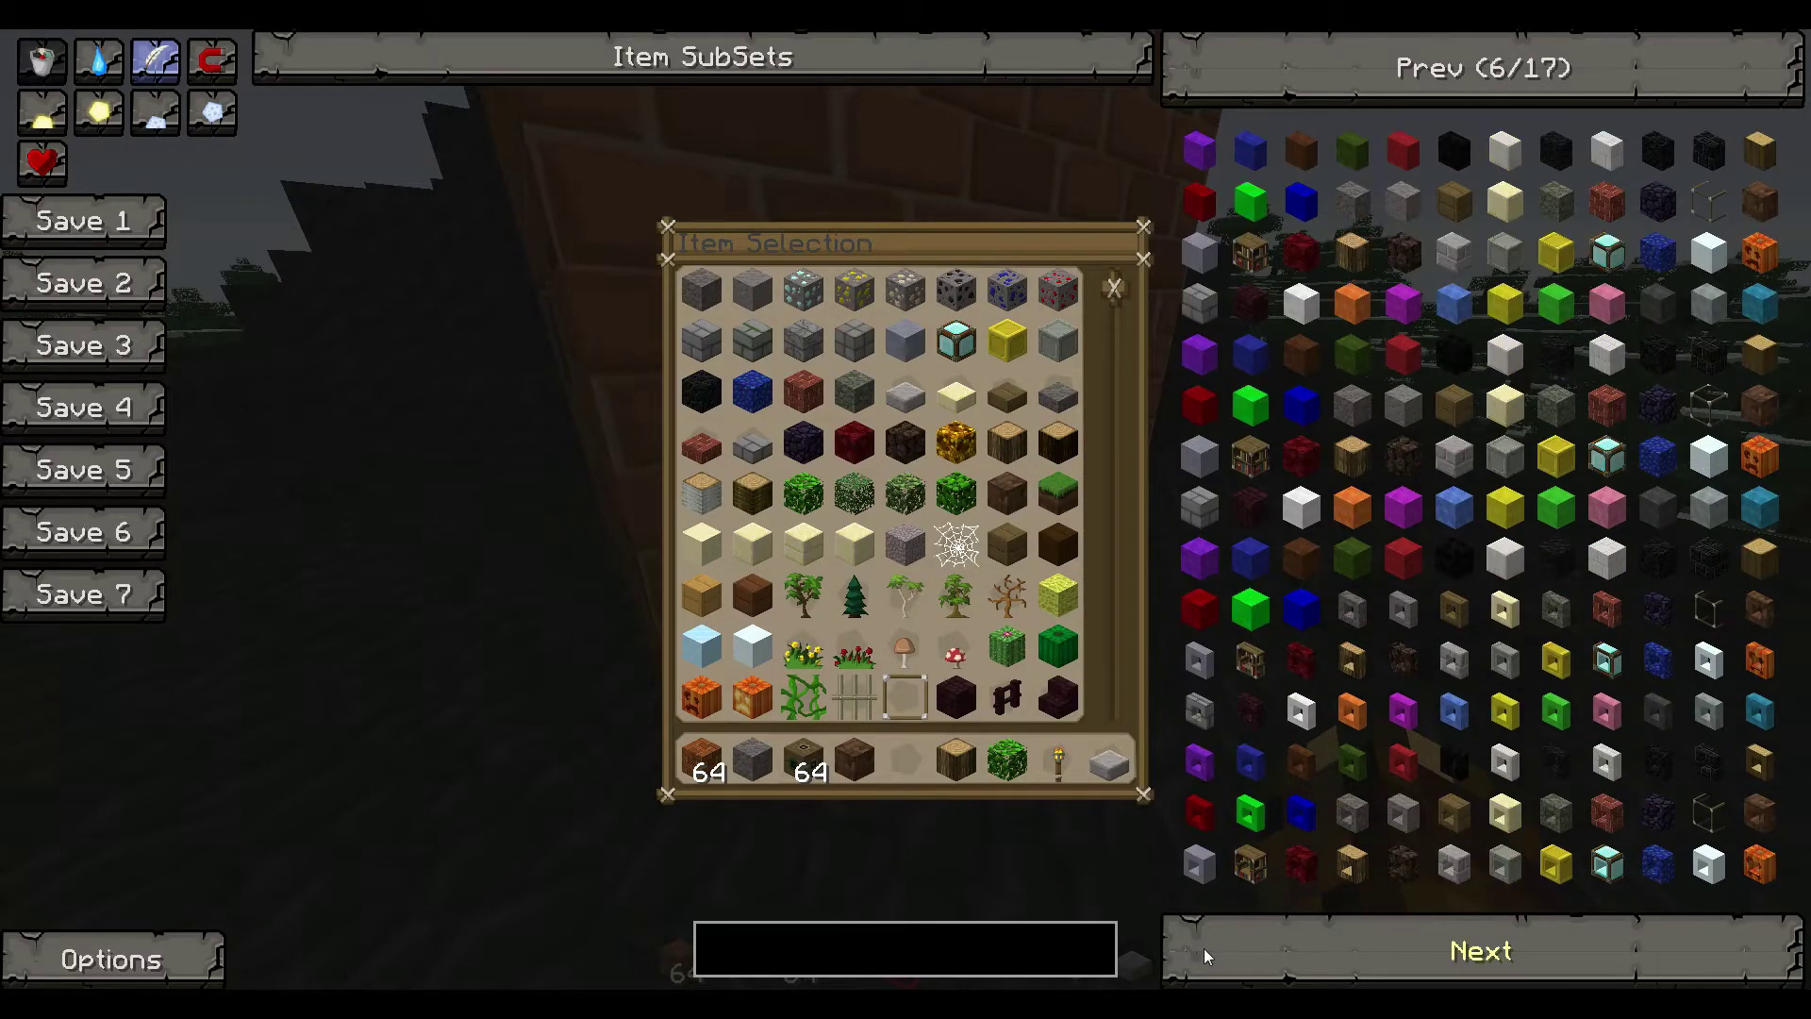
pyautogui.click(1333, 970)
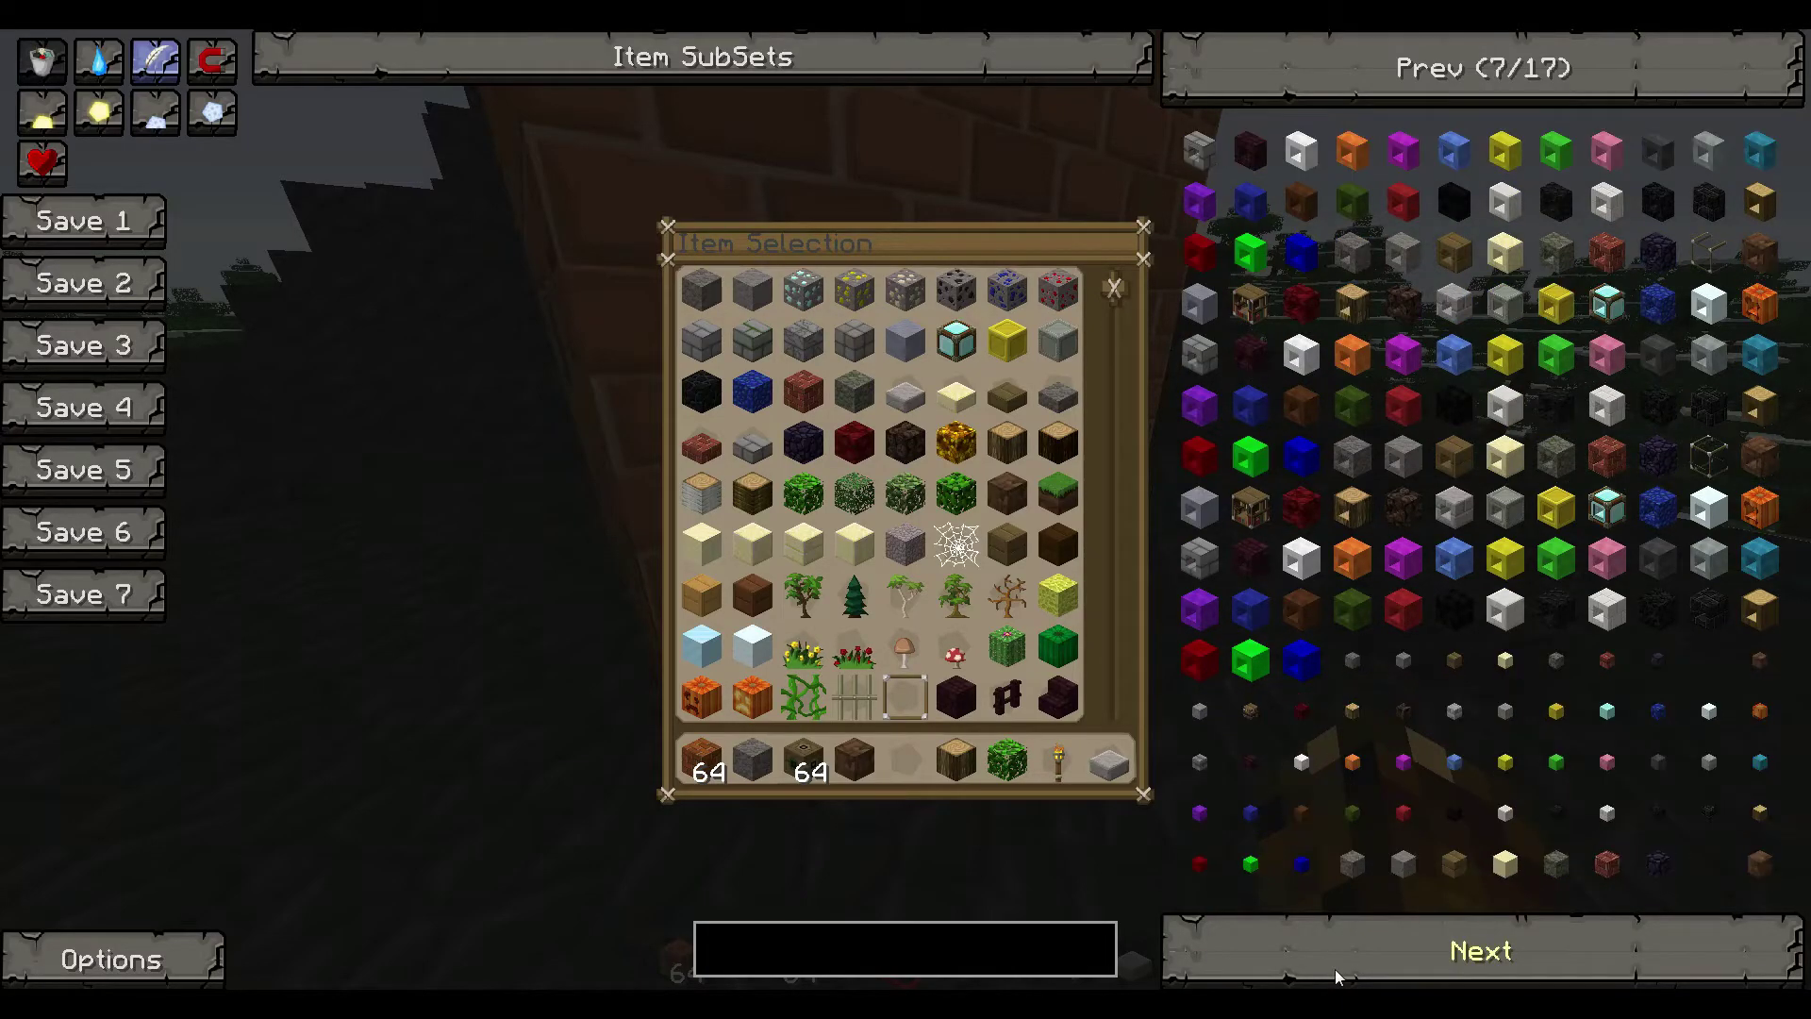
pyautogui.click(1334, 970)
pyautogui.click(1334, 969)
pyautogui.click(1334, 969)
pyautogui.click(1333, 970)
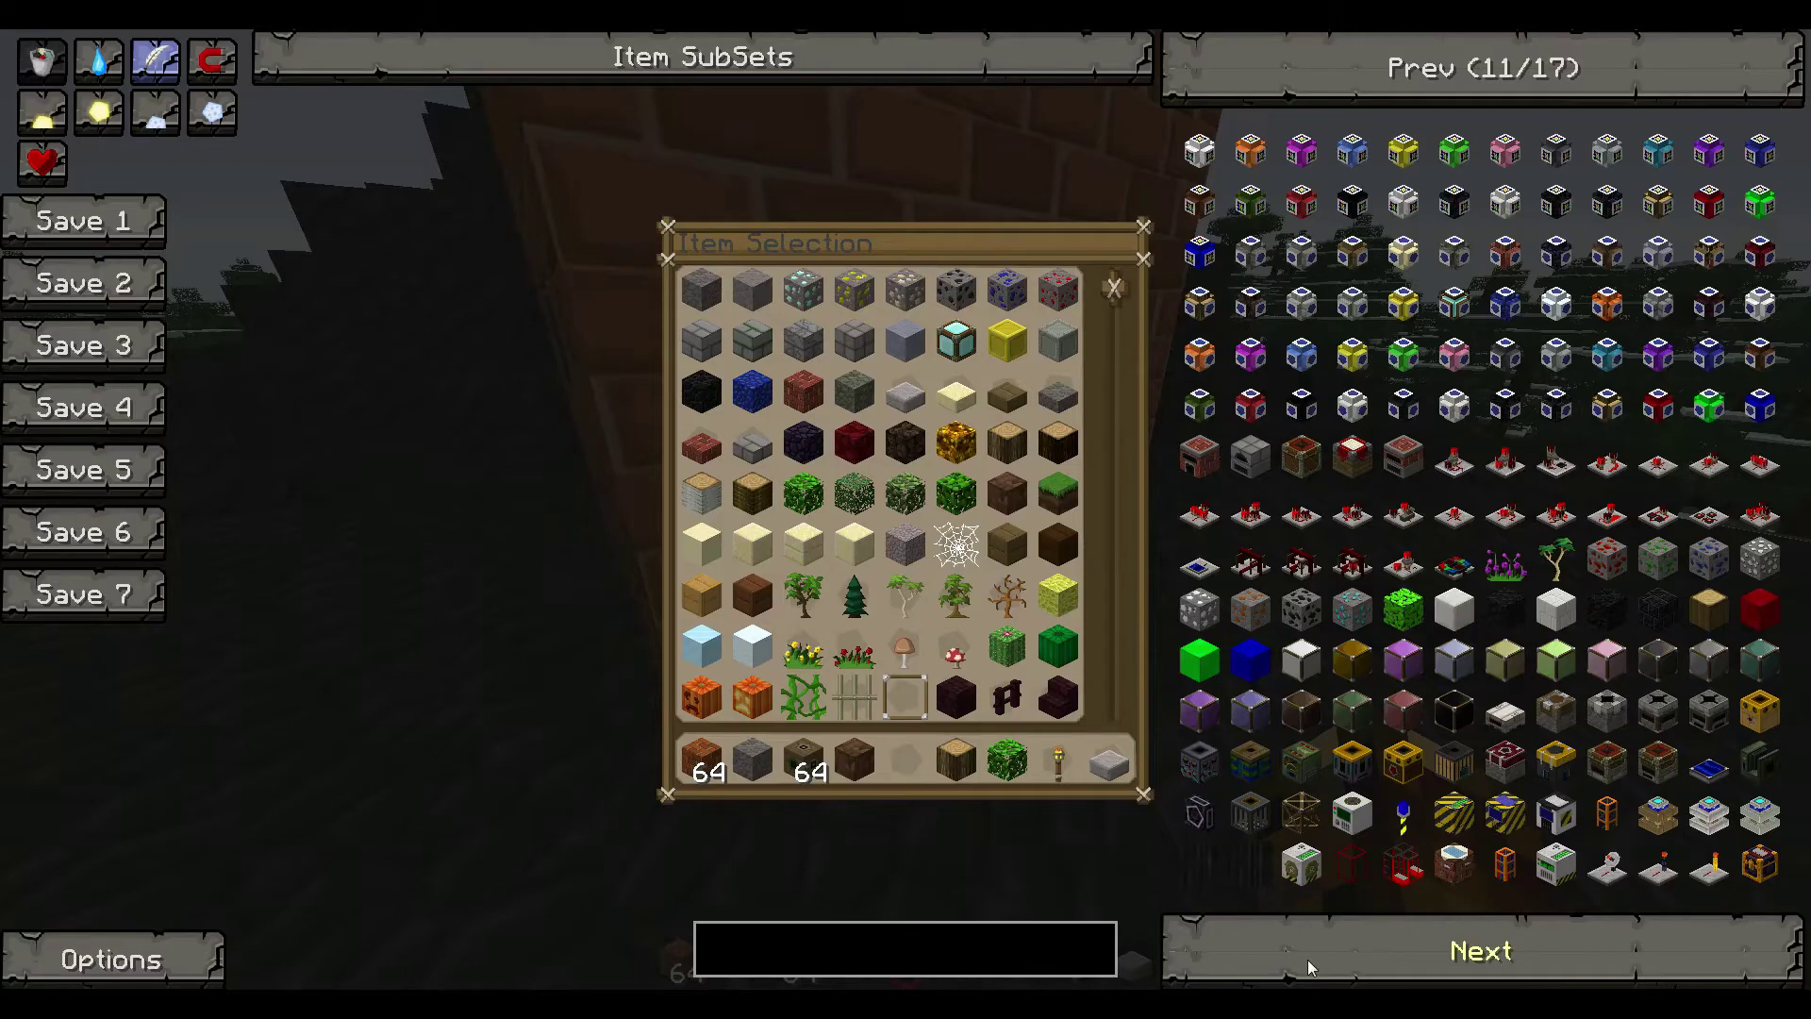
pyautogui.click(1307, 959)
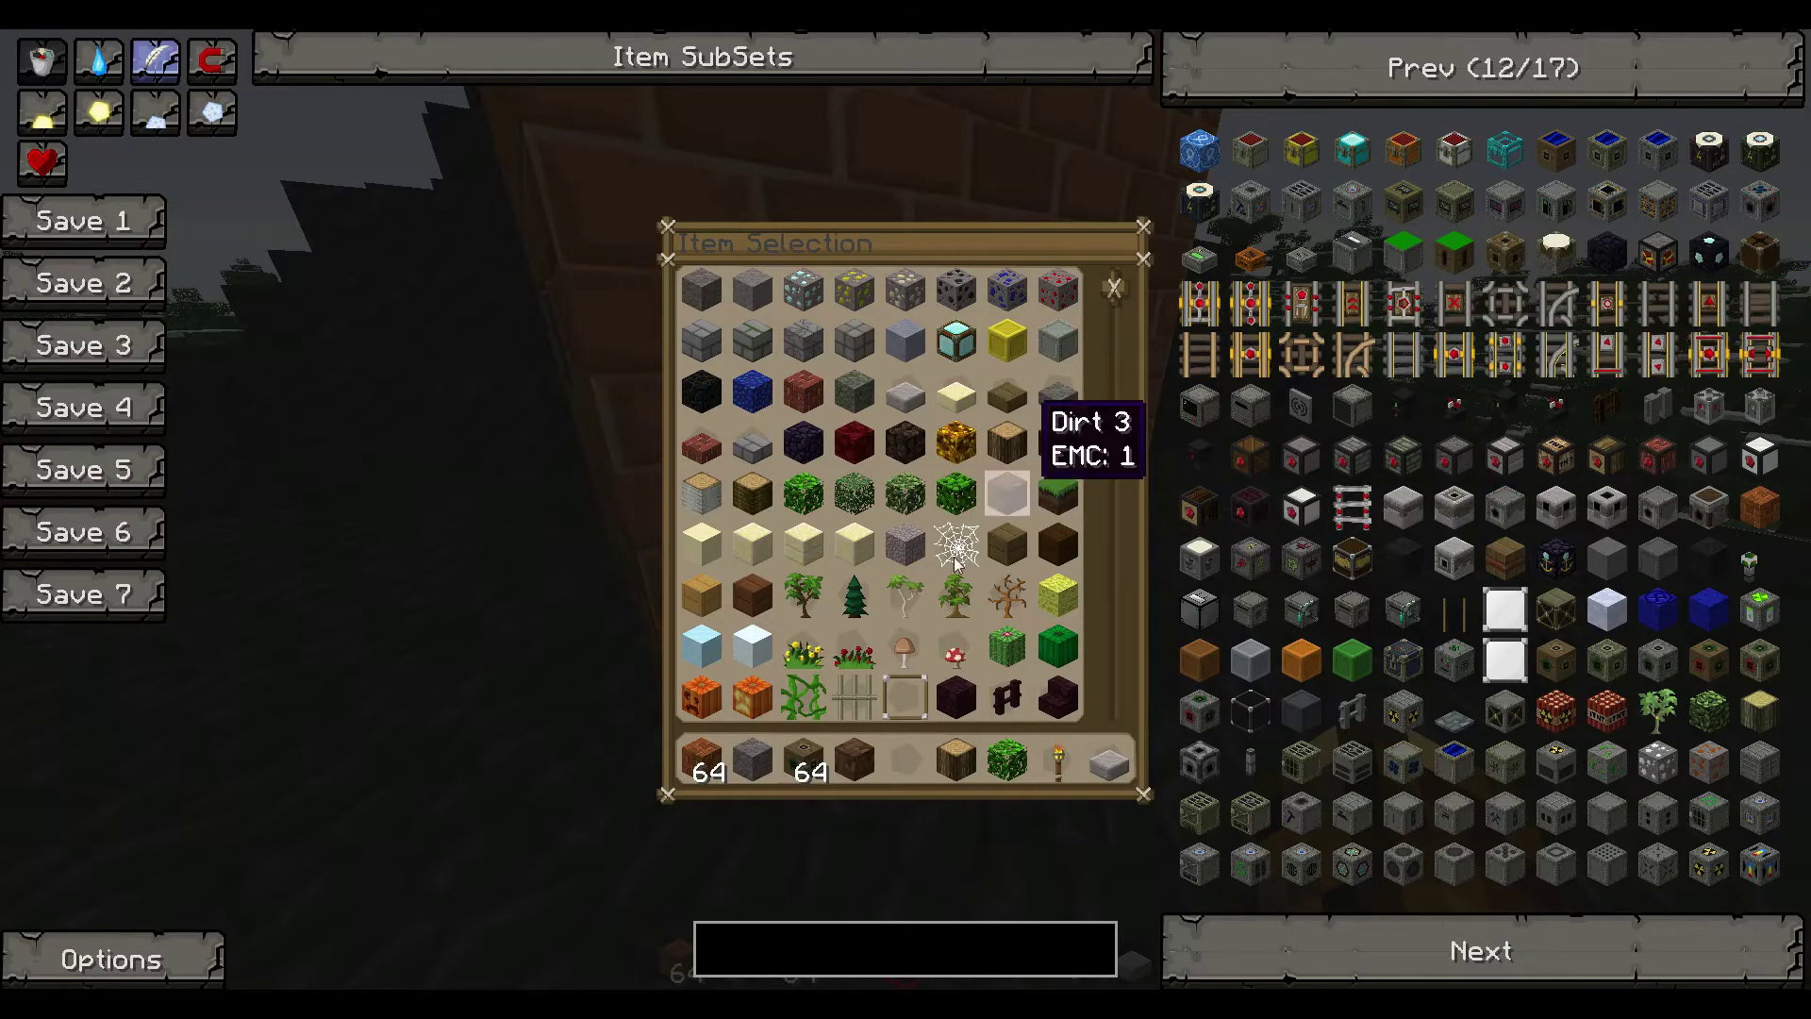
# Close the inventory, step back, and open the brick coke oven's interface.
pyautogui.press('e')
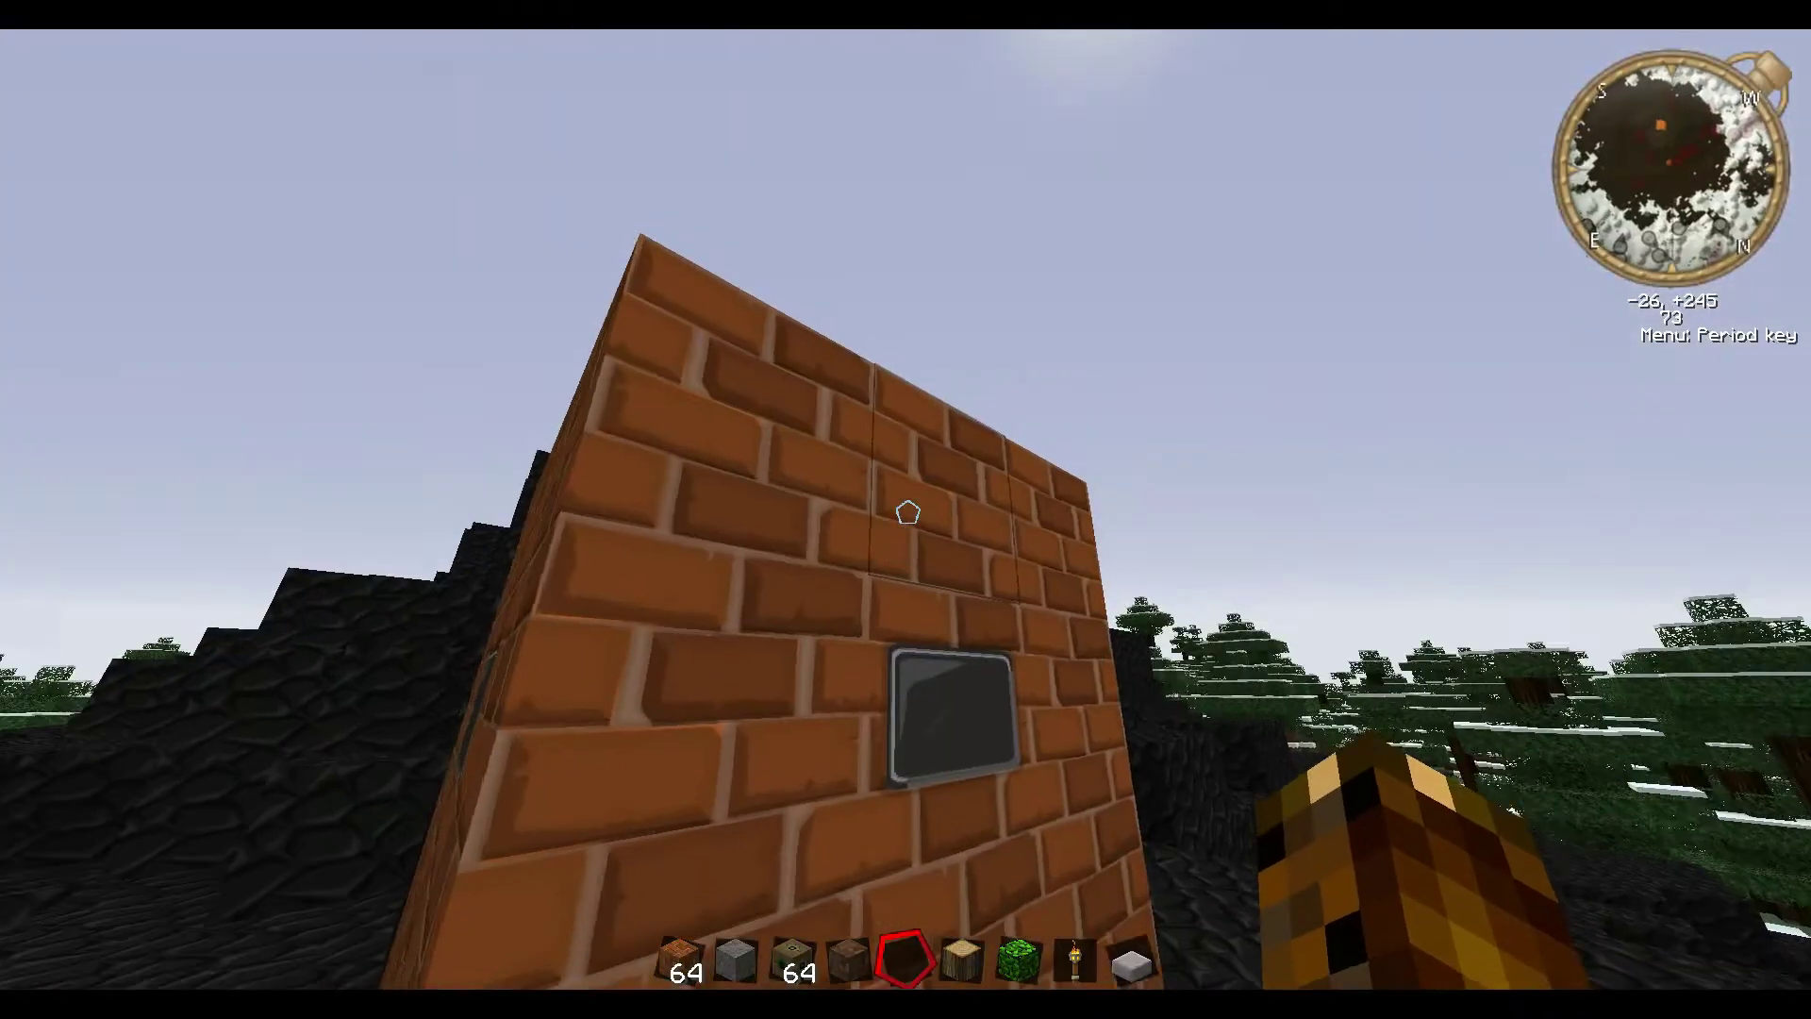
pyautogui.press('s')
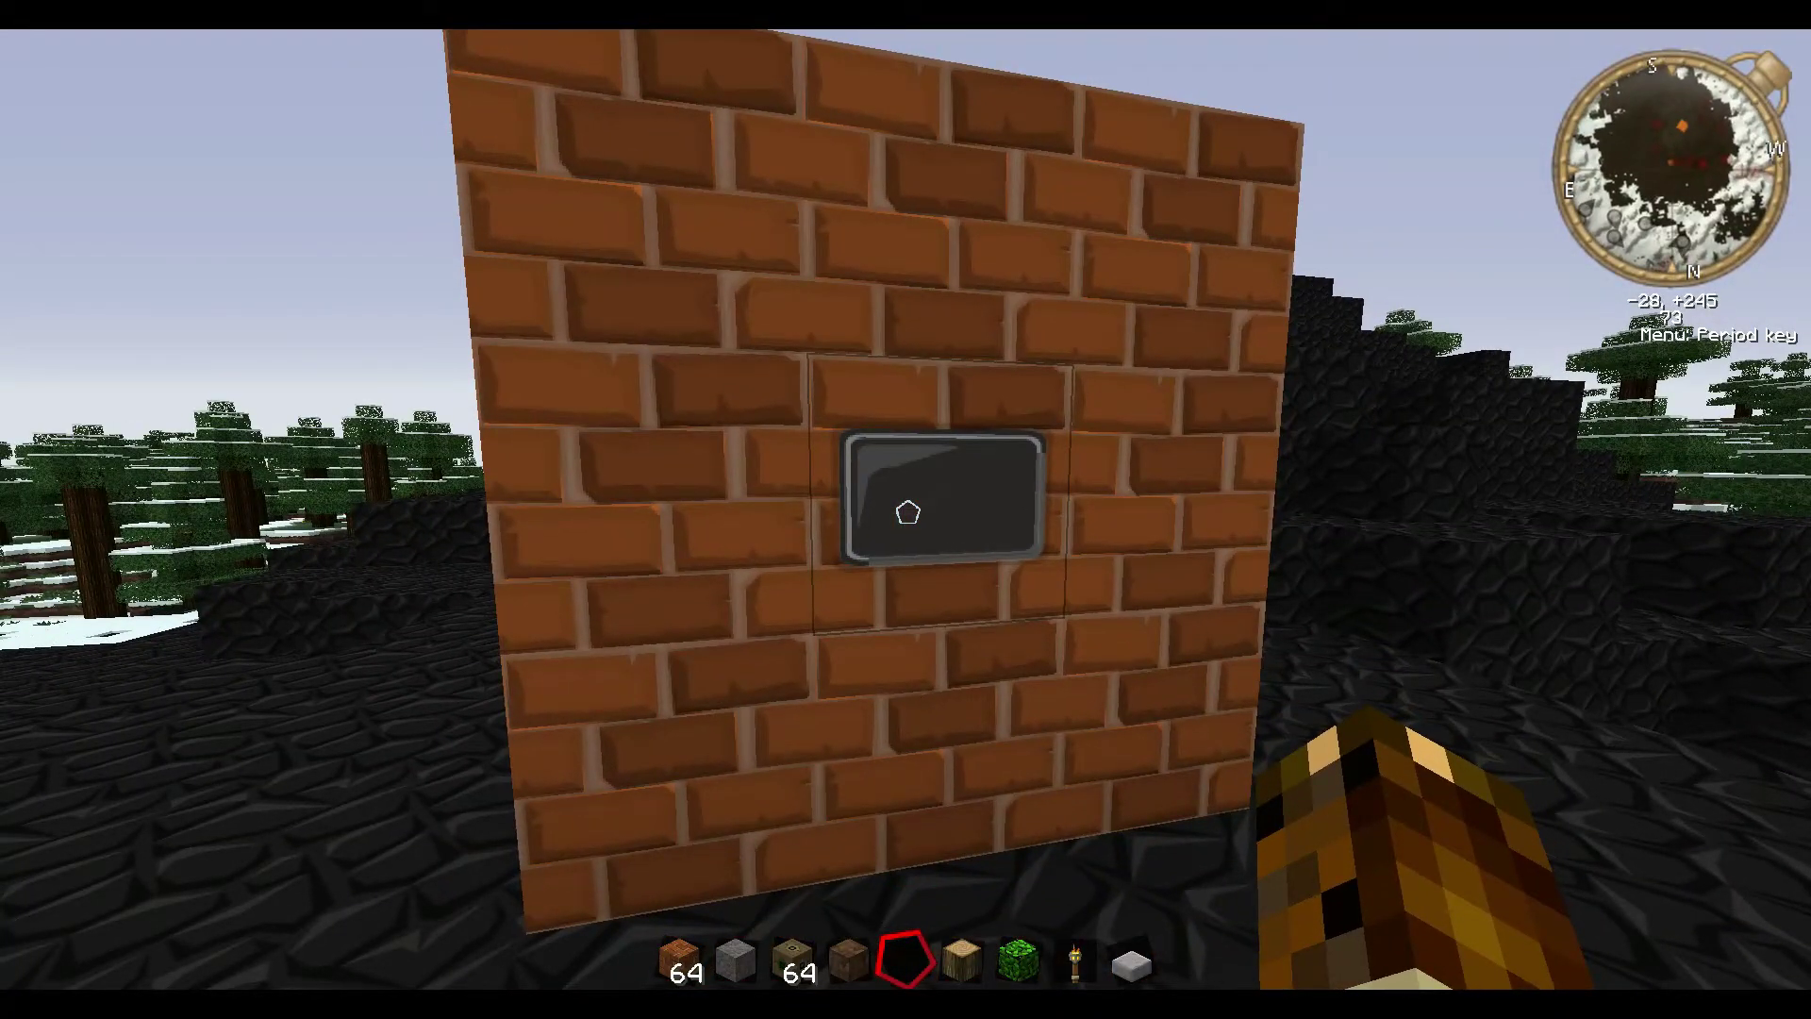
pyautogui.rightClick(906, 509)
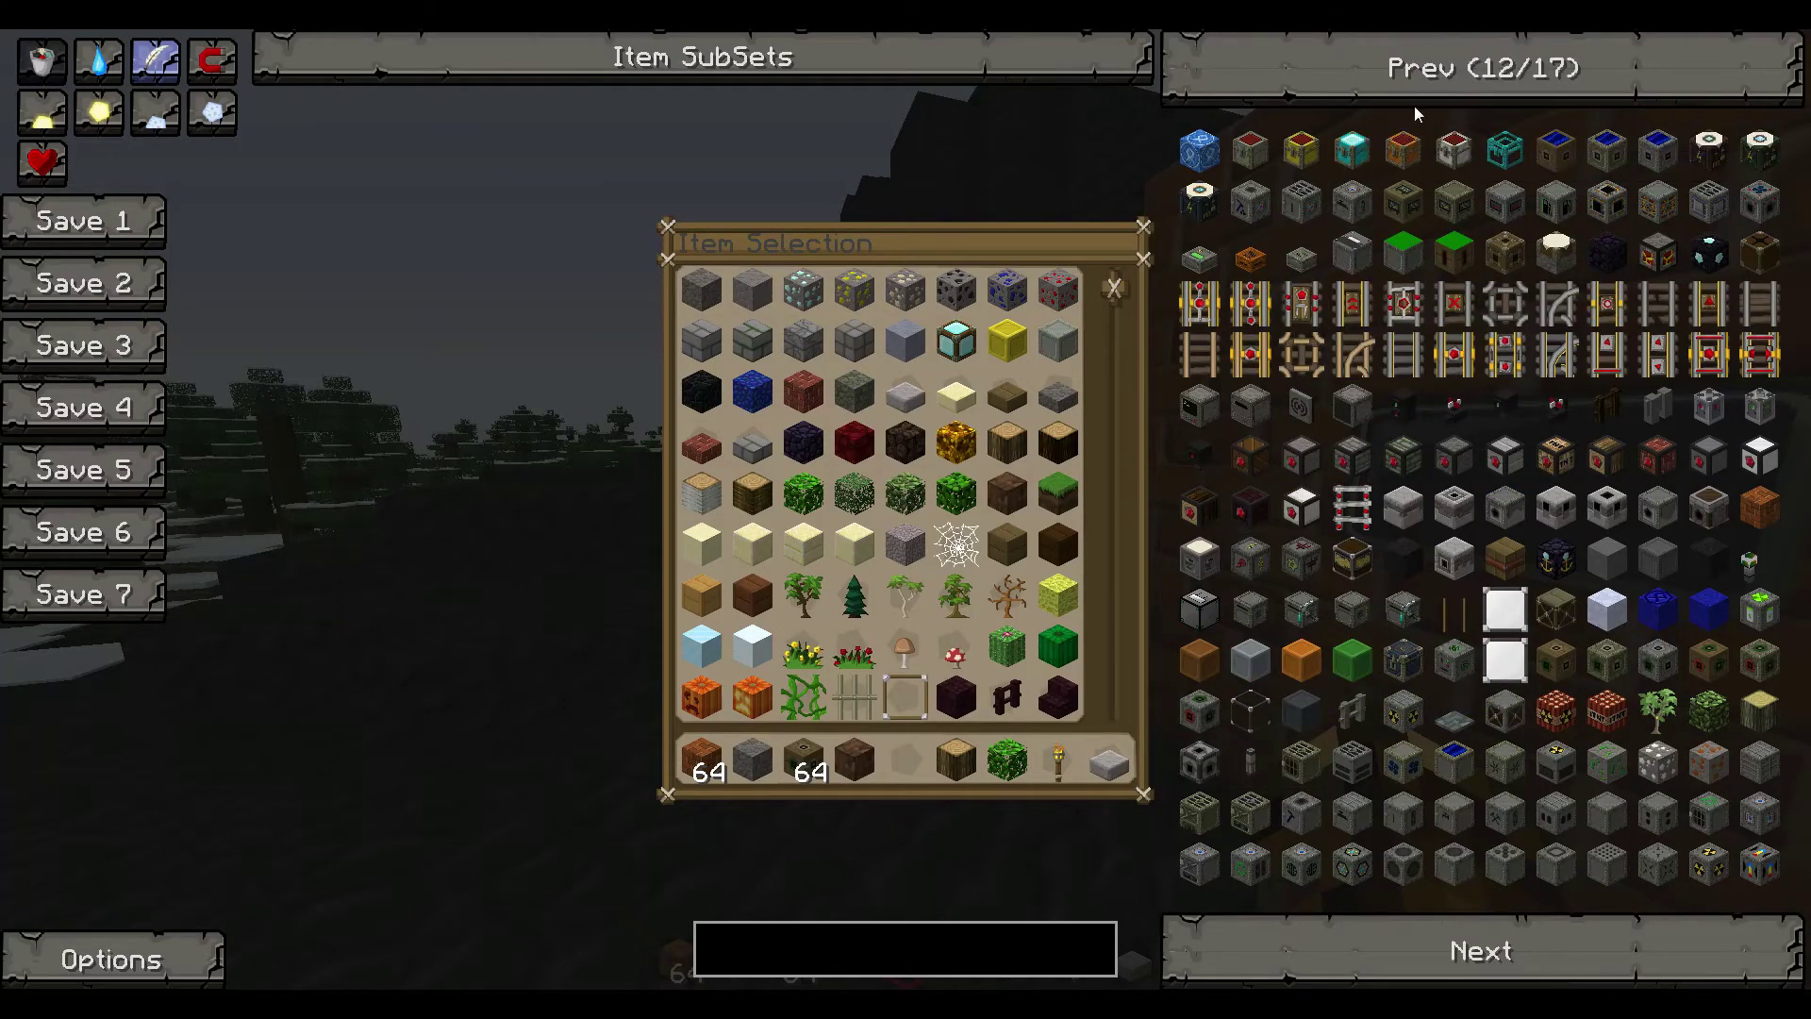
# Page the item list to 17/17, close it, and walk toward the snowy forest.
pyautogui.click(1328, 971)
pyautogui.click(1328, 971)
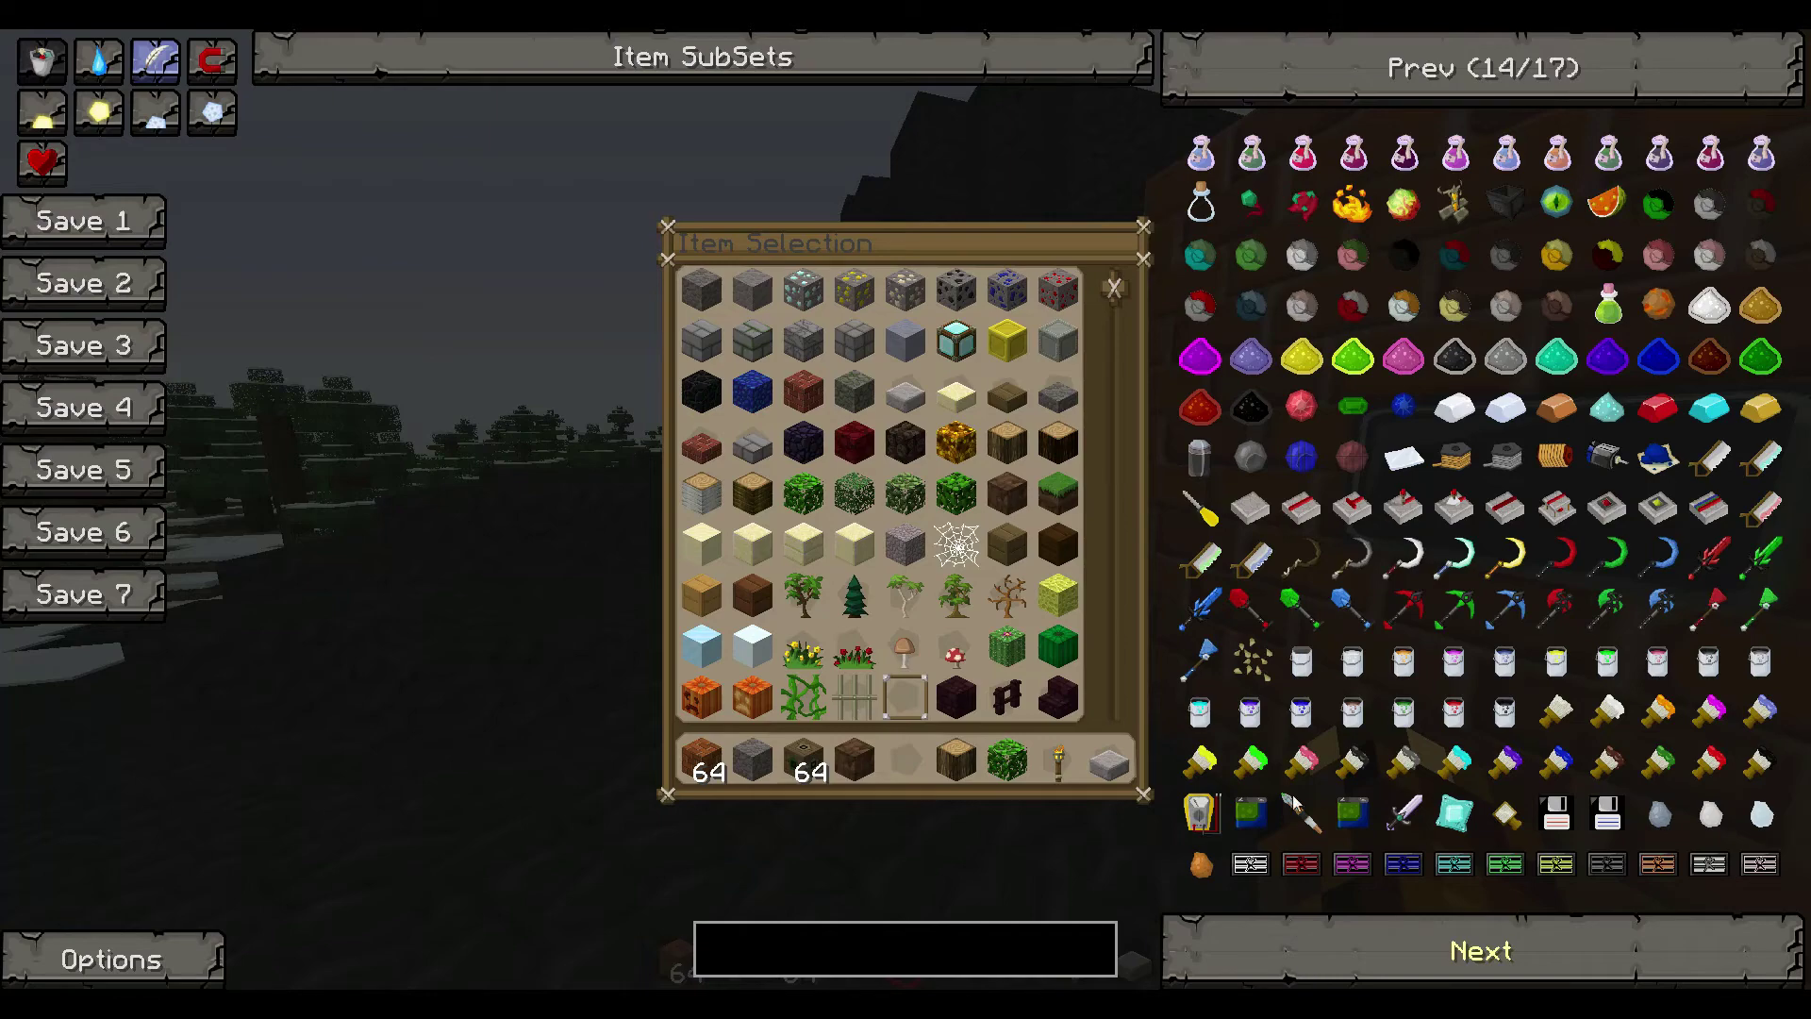
pyautogui.click(1309, 964)
pyautogui.click(1350, 947)
pyautogui.click(1350, 946)
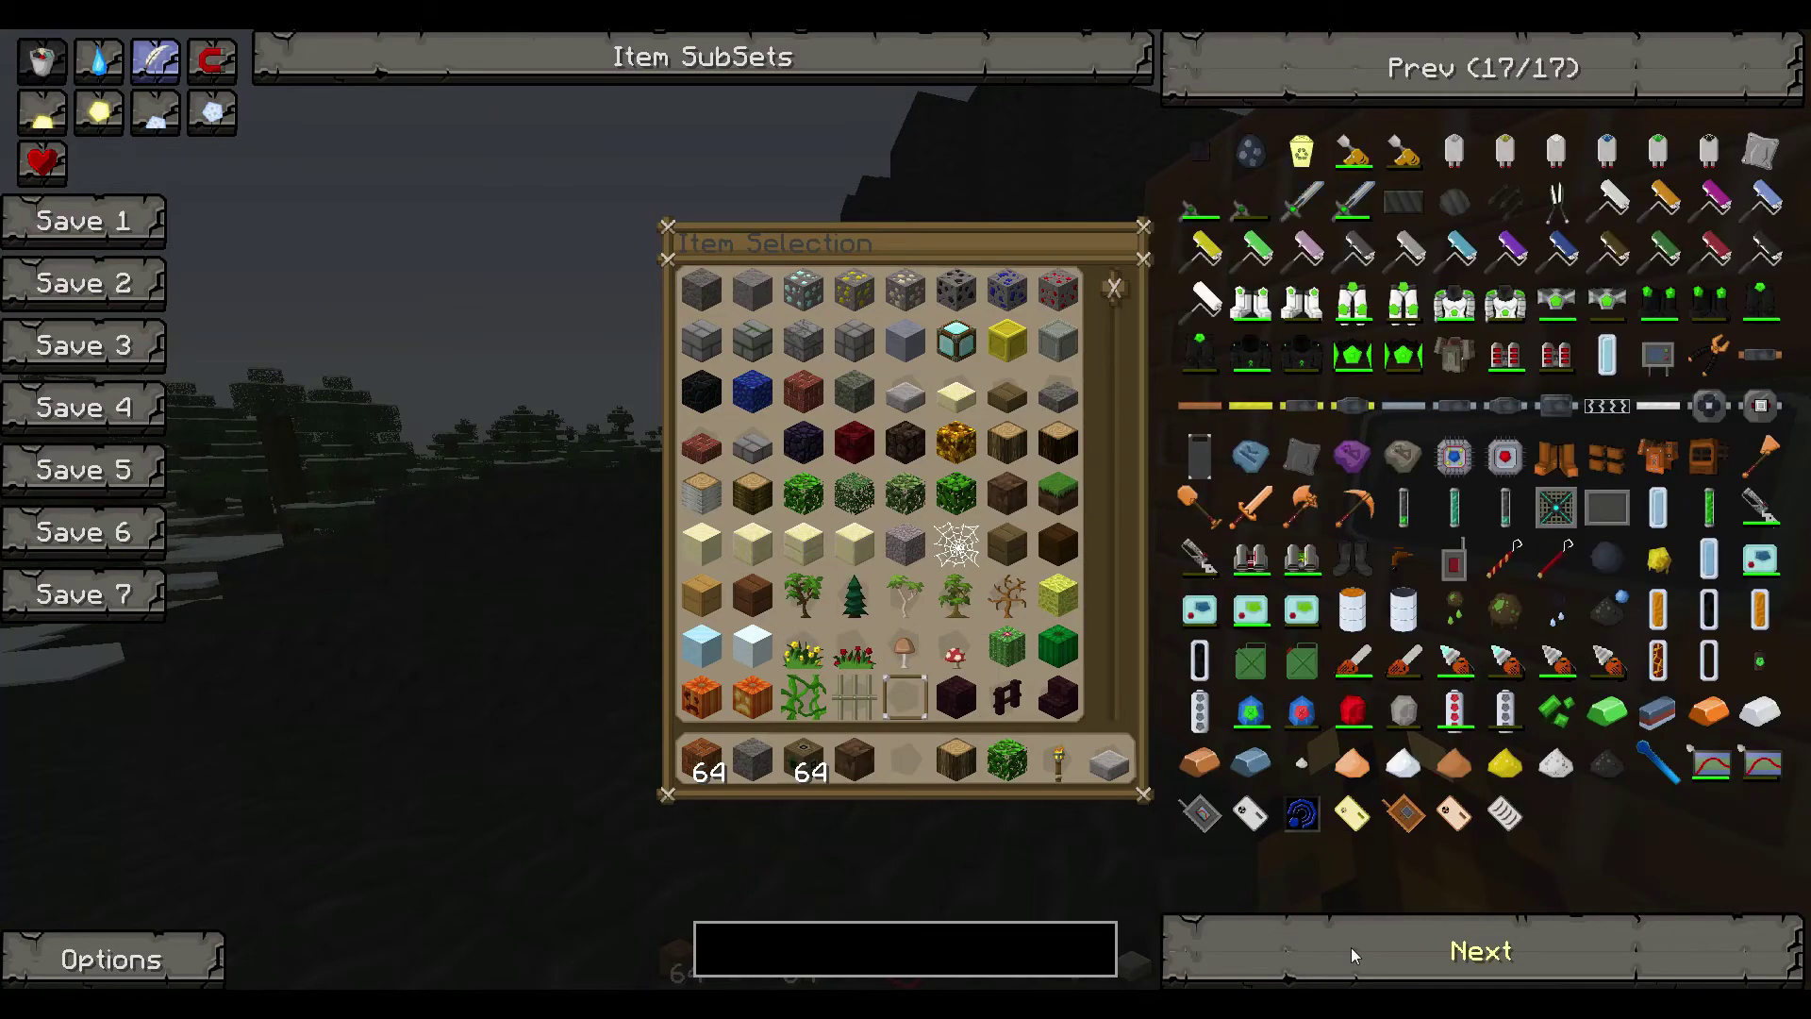
pyautogui.press('e')
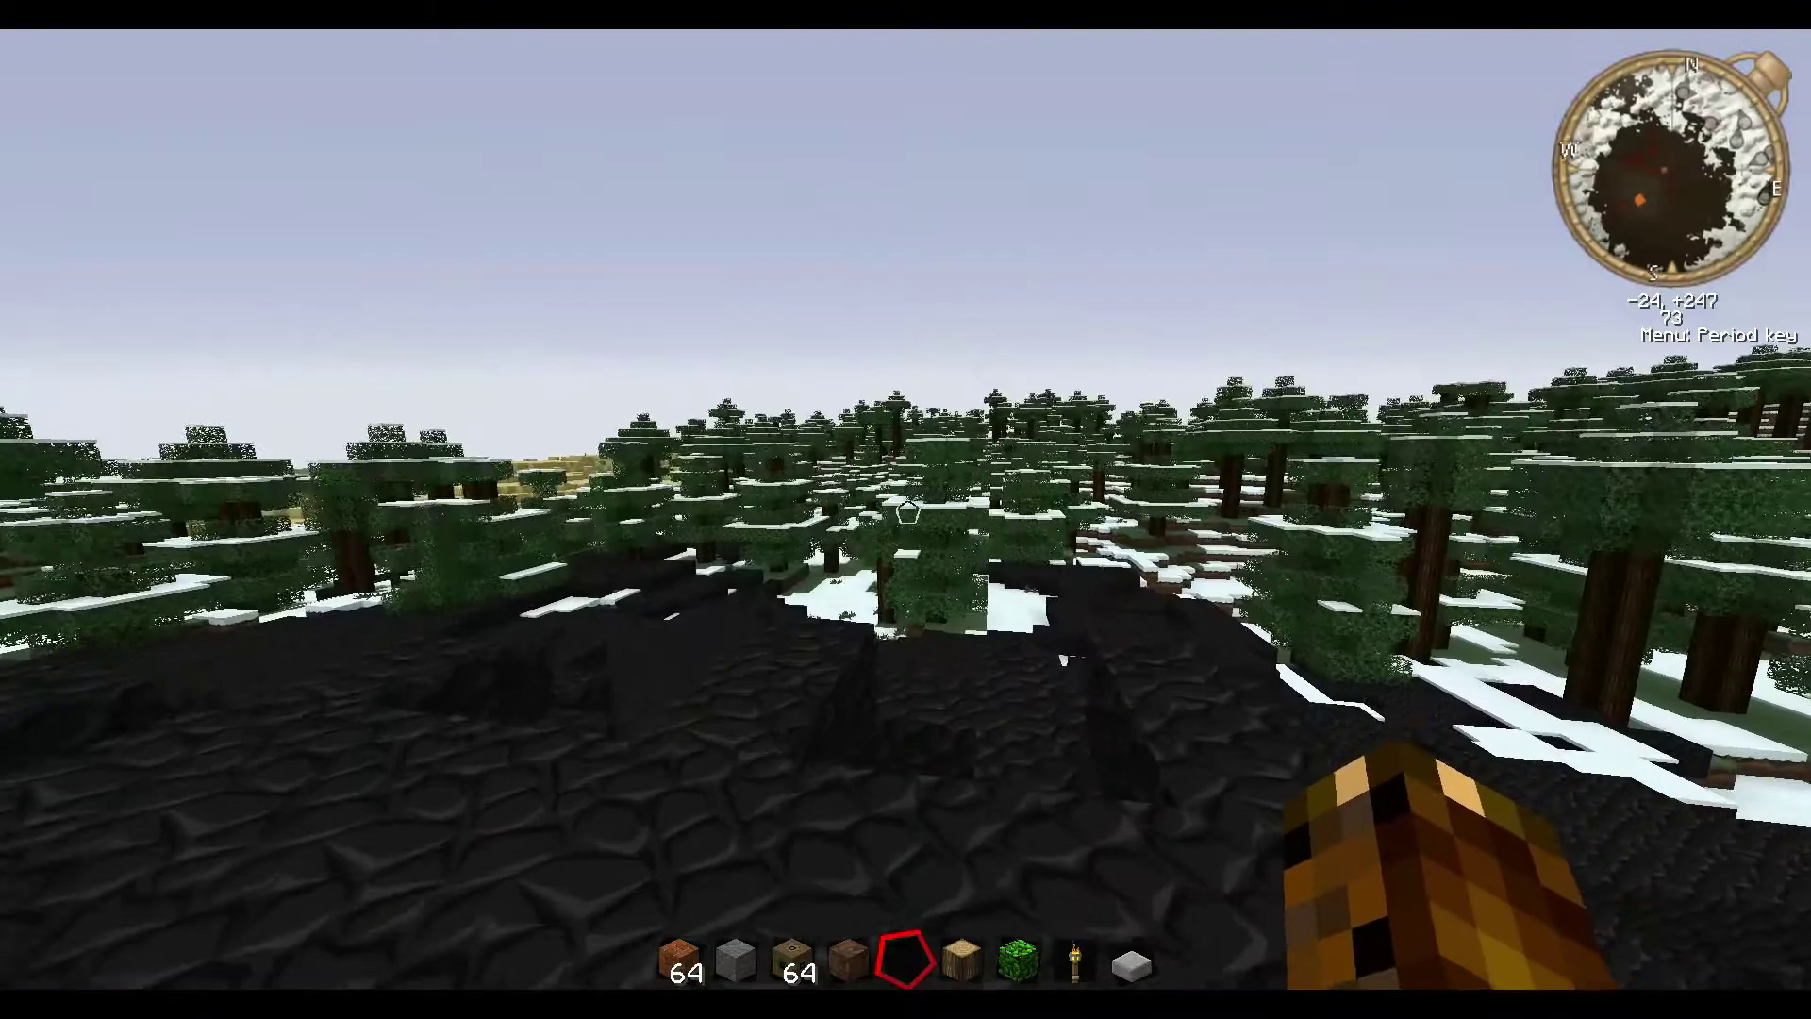
pyautogui.press('w')
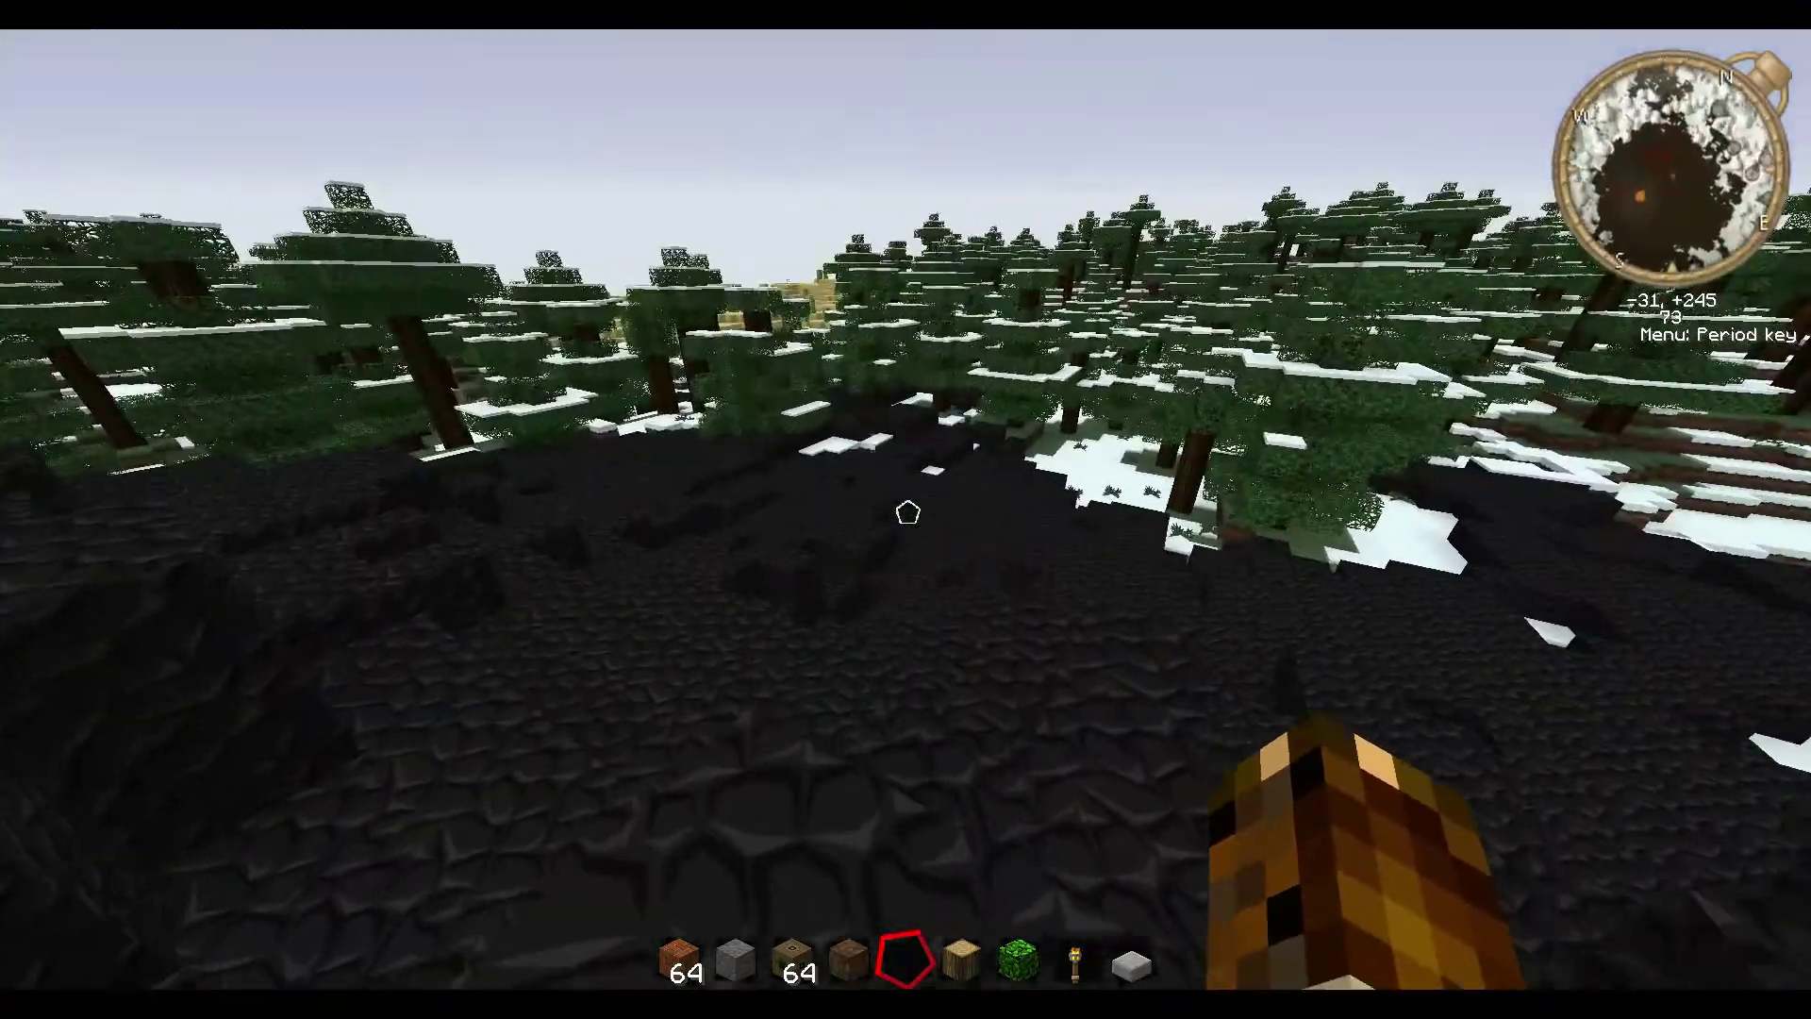